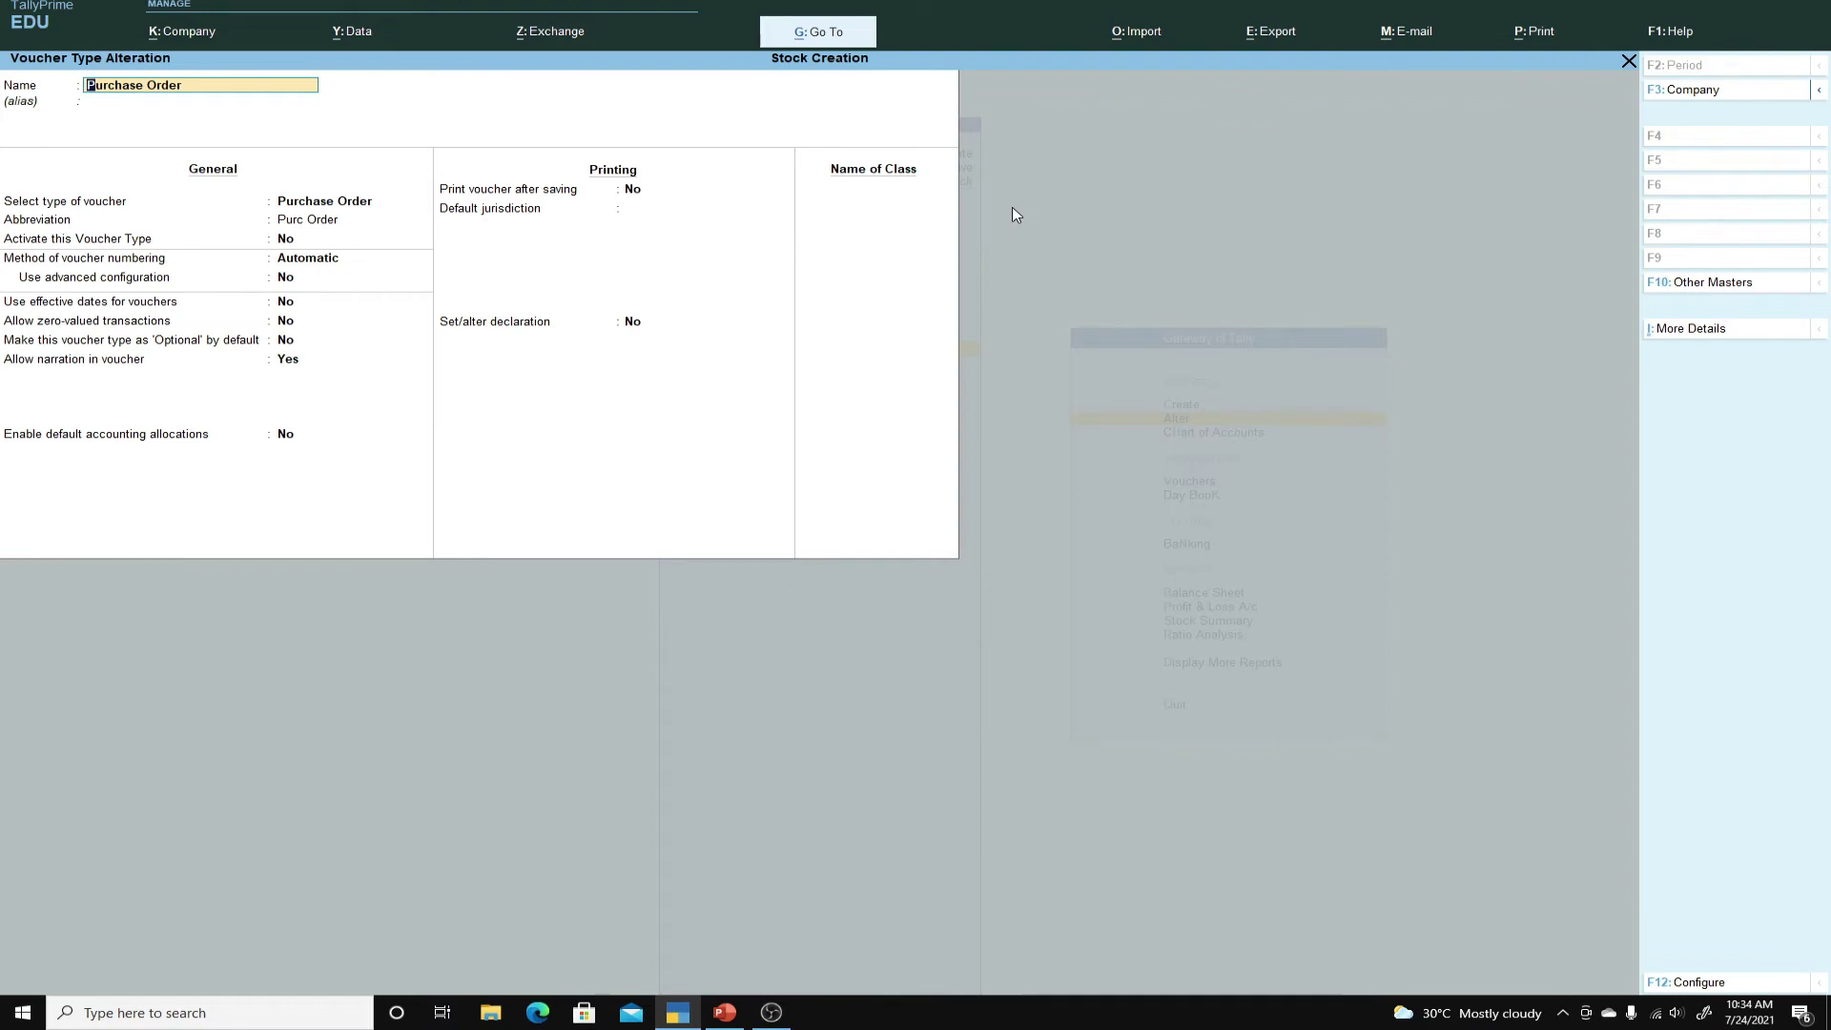
Activate the Purchase Order voucher type and save the alteration.
key(Return)
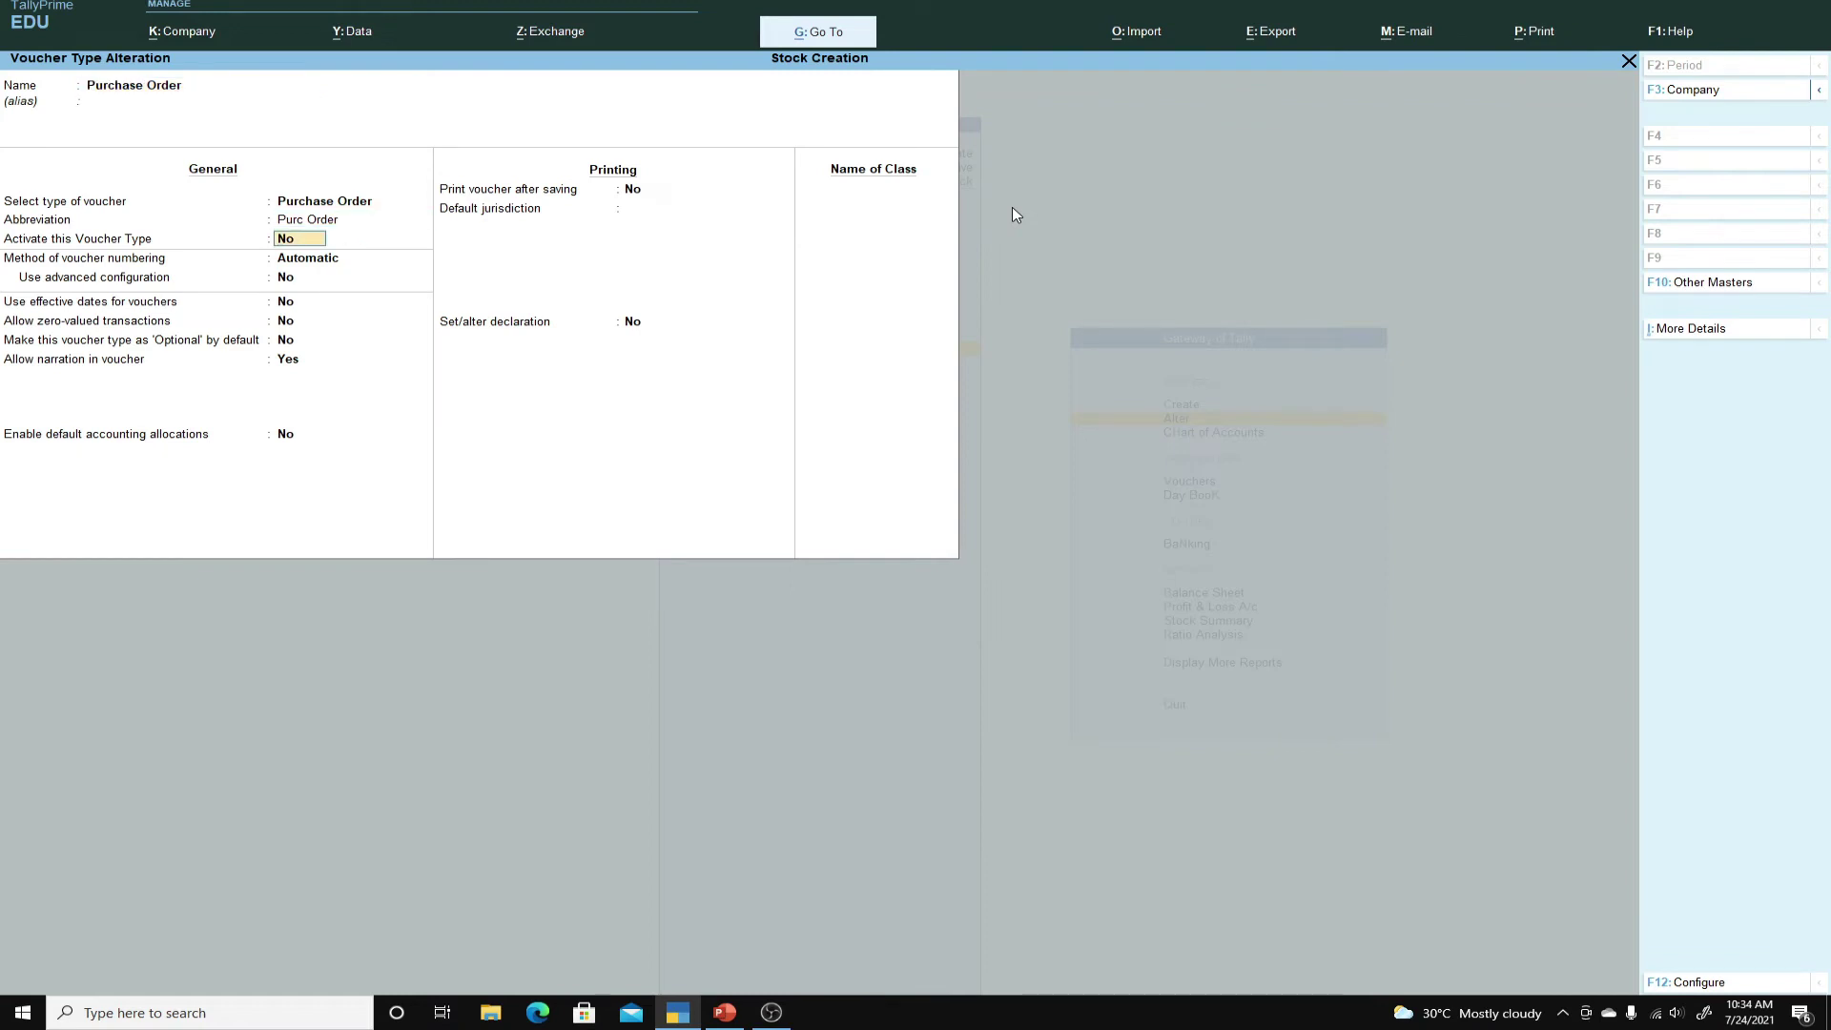
text(Y)
key(Return)
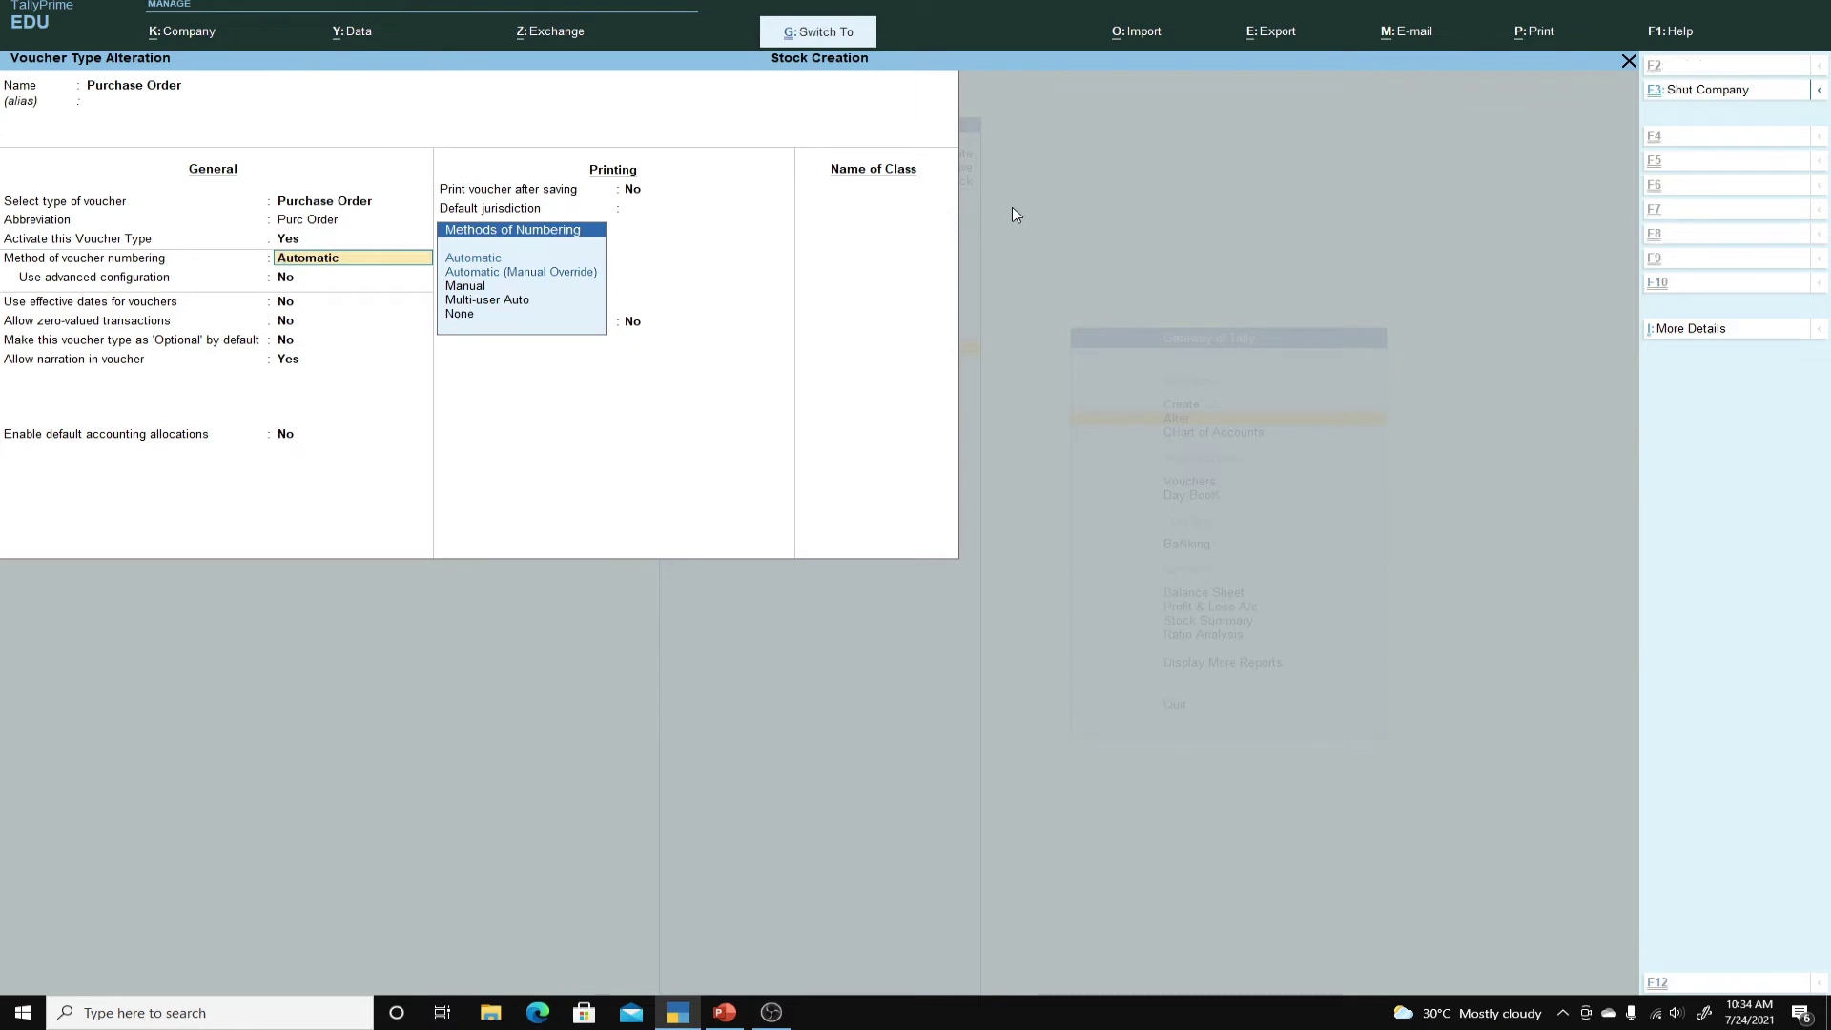
key(ctrl+a)
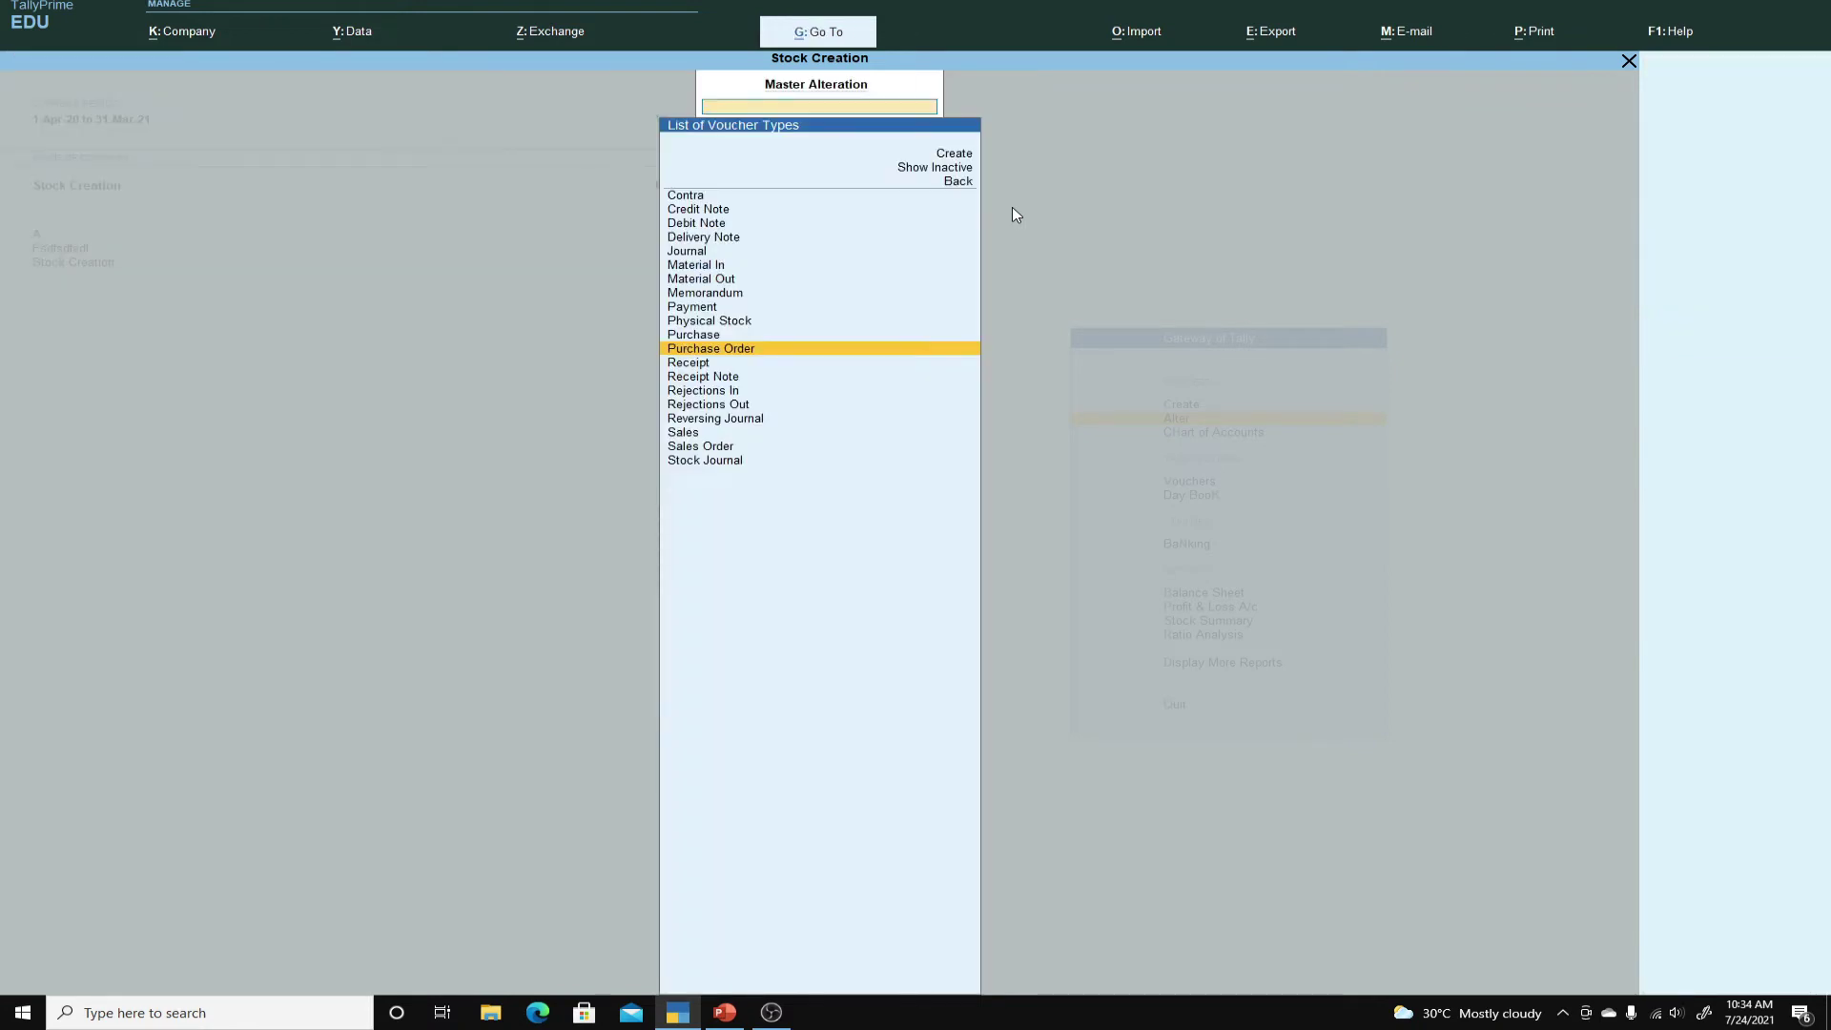
Open the Receipt Note voucher type, activate it and save the alteration.
key(Down)
key(Down)
key(Return)
key(Return)
key(Return)
key(Return)
key(Return)
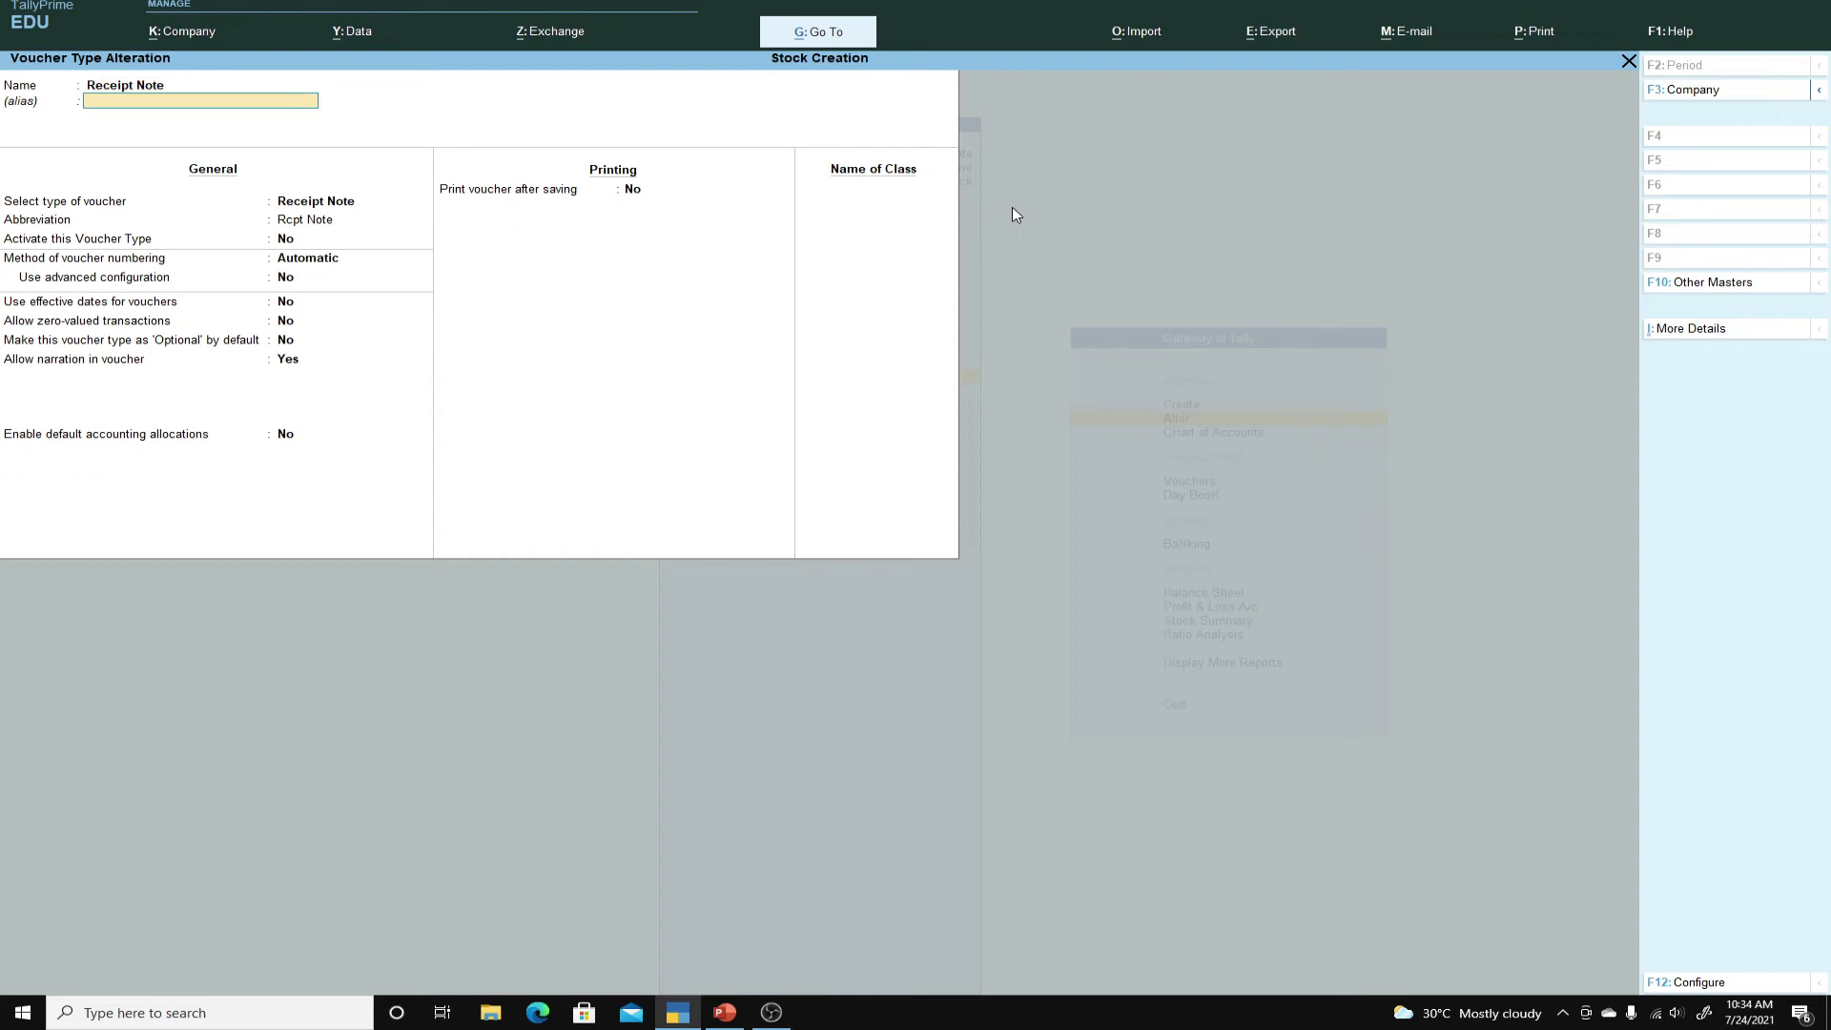
key(BackSpace)
text(y)
key(Return)
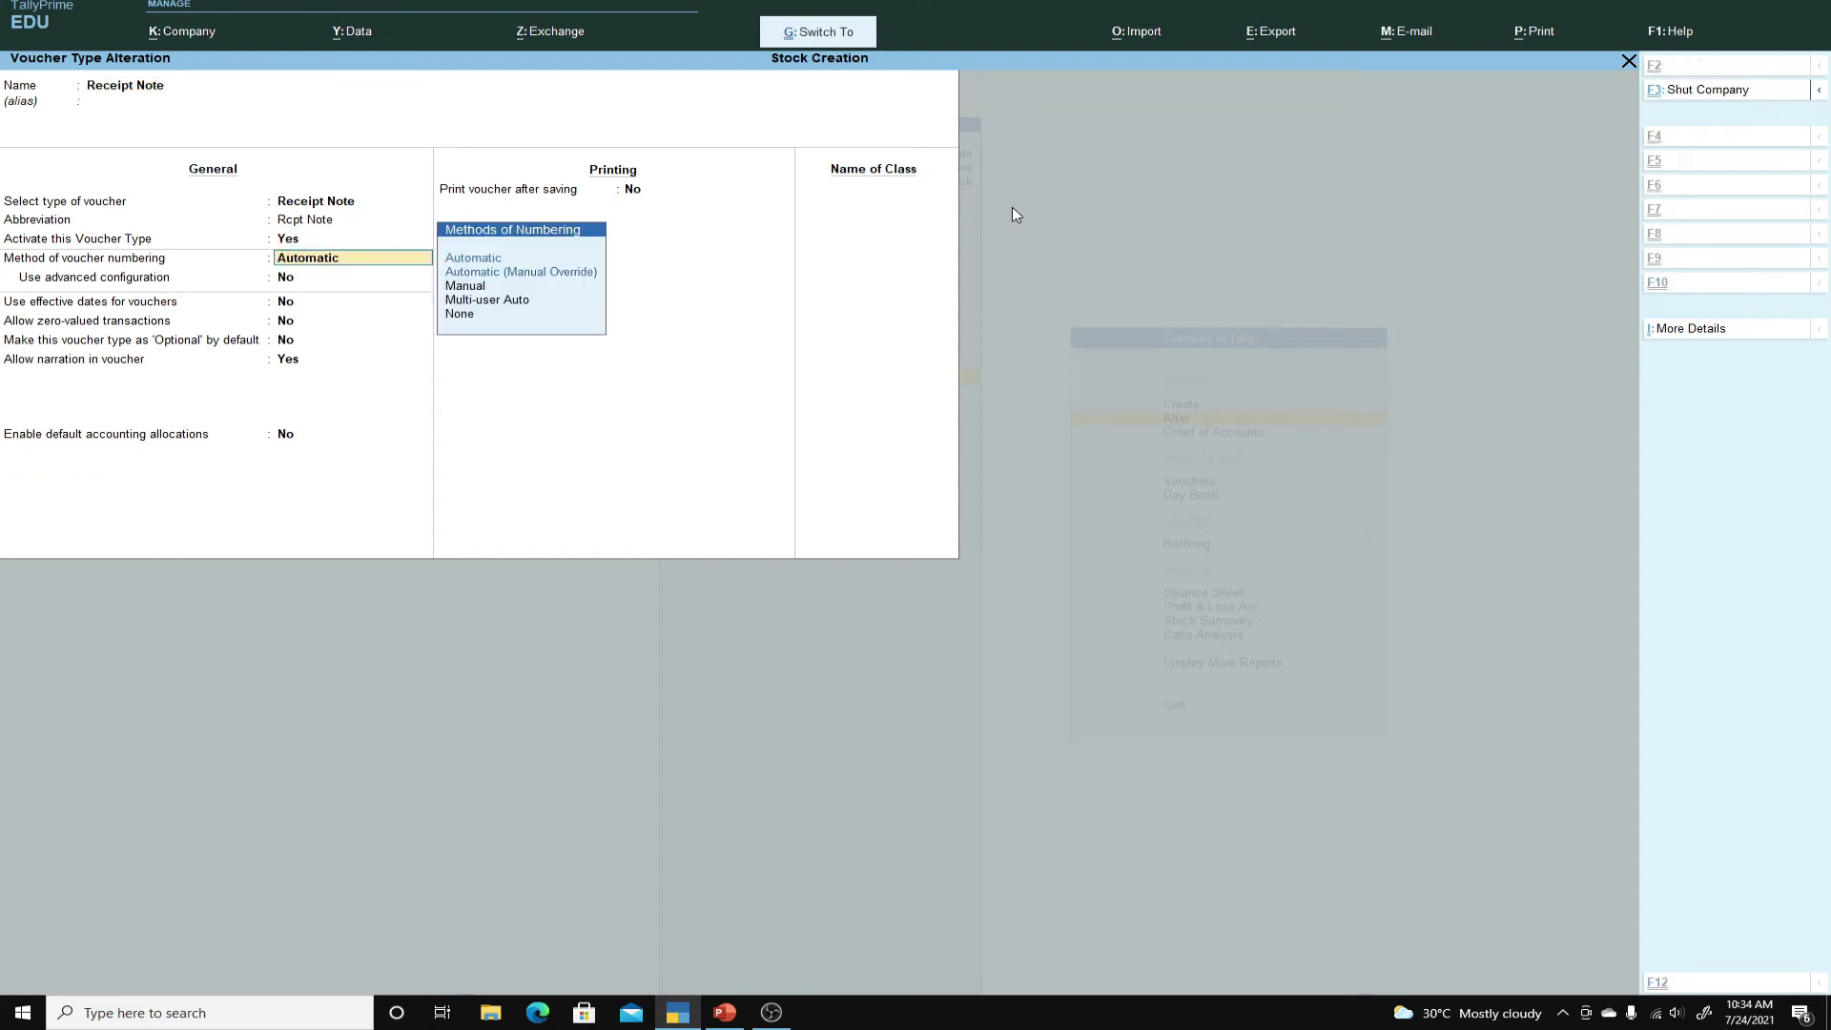
key(ctrl+a)
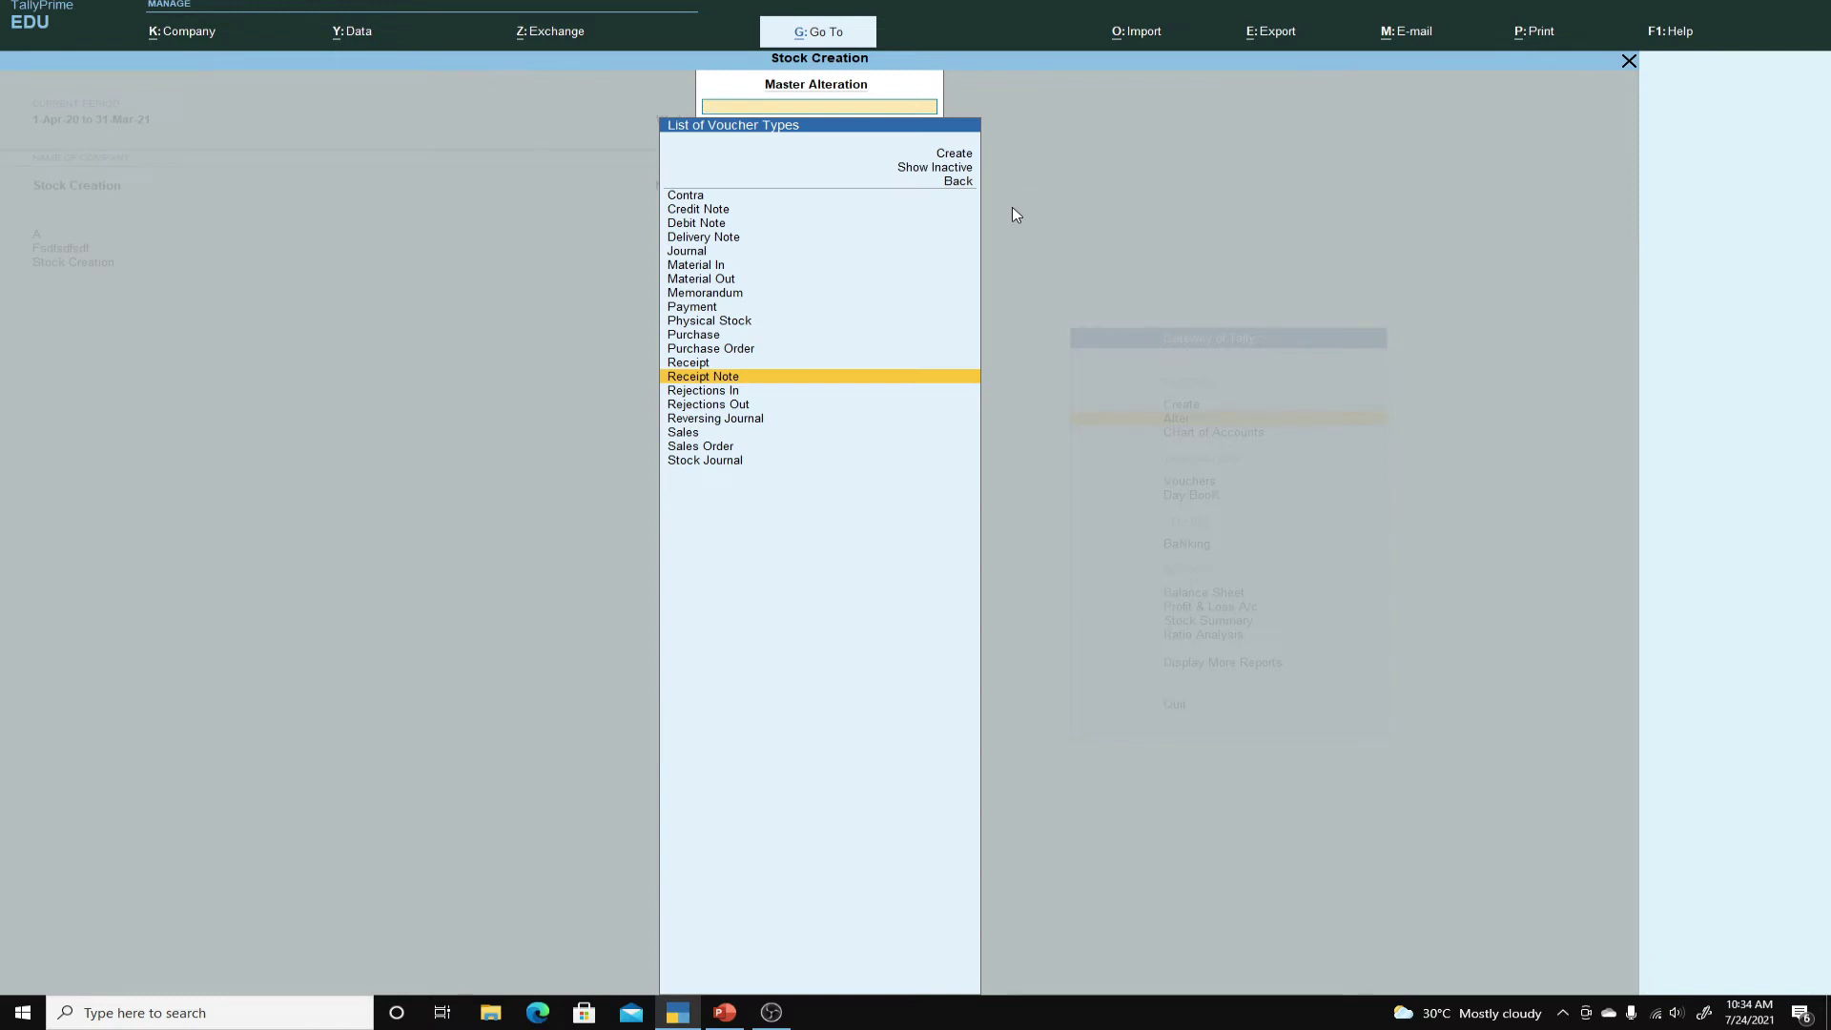
Open the Rejections Out voucher type, activate it and save the alteration.
key(Down)
key(Down)
key(Return)
key(Return)
key(Return)
key(y)
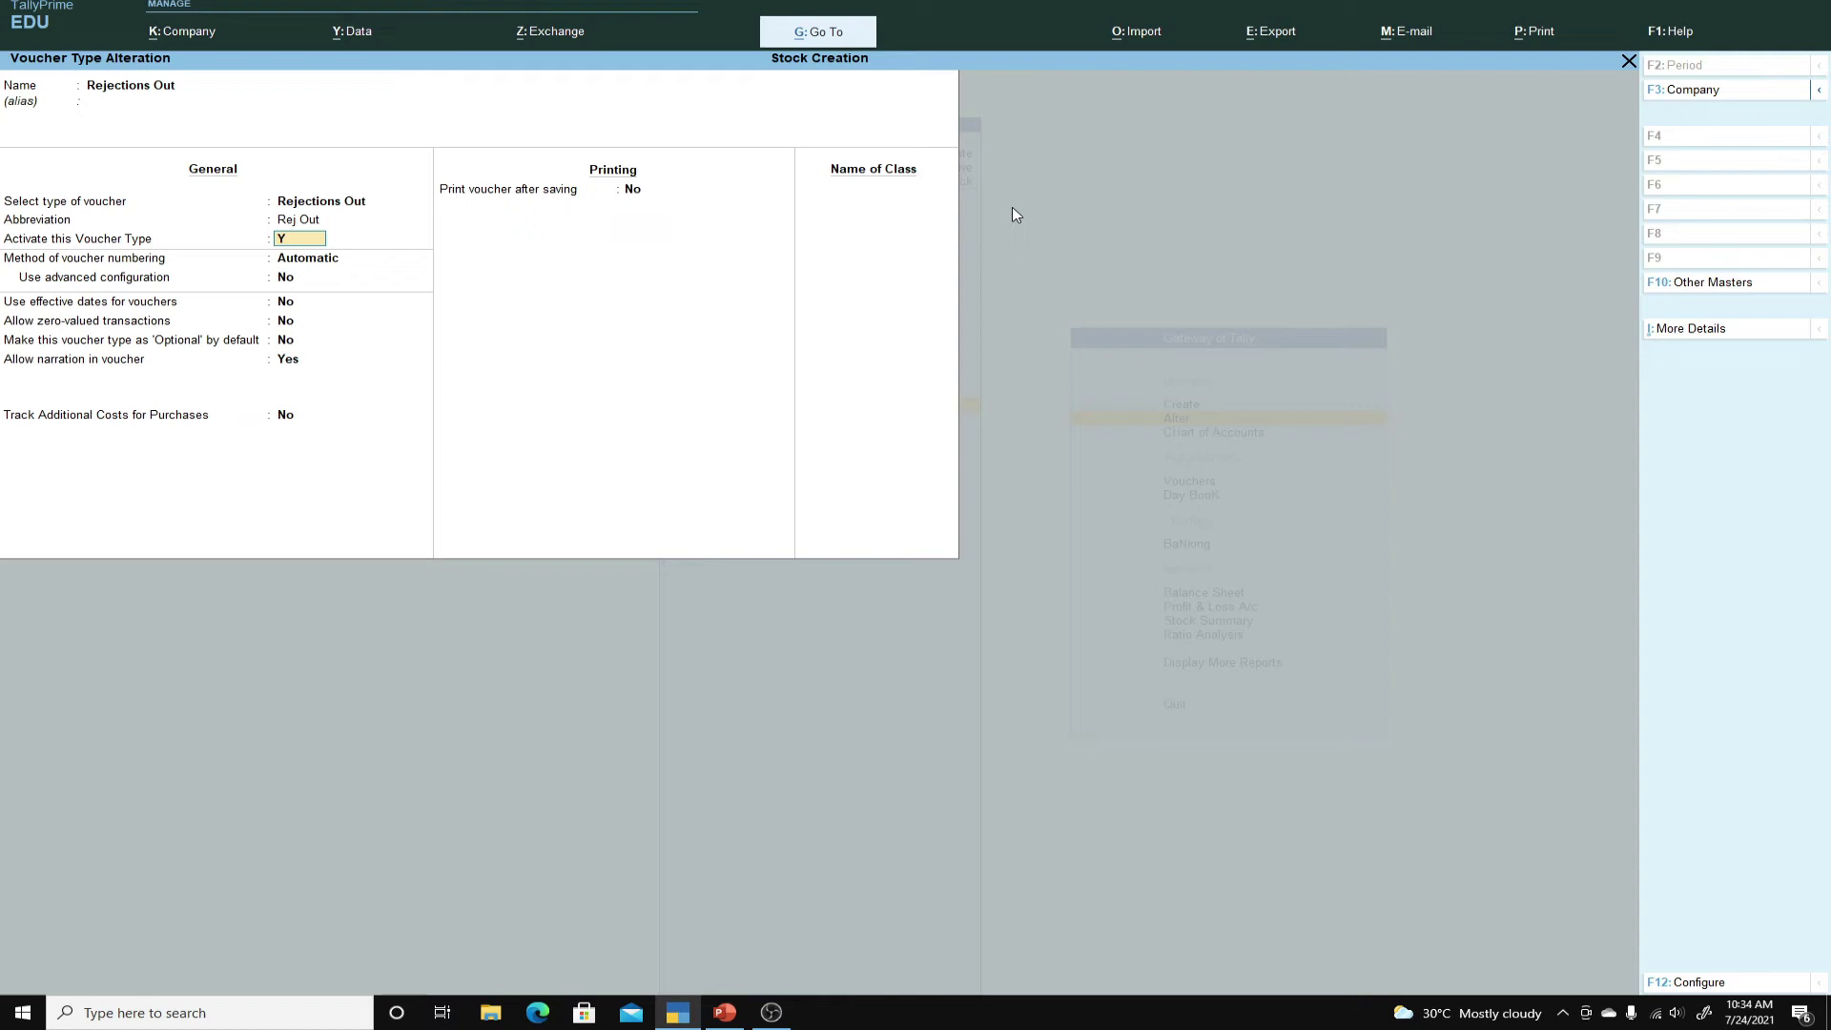
key(Return)
key(ctrl+a)
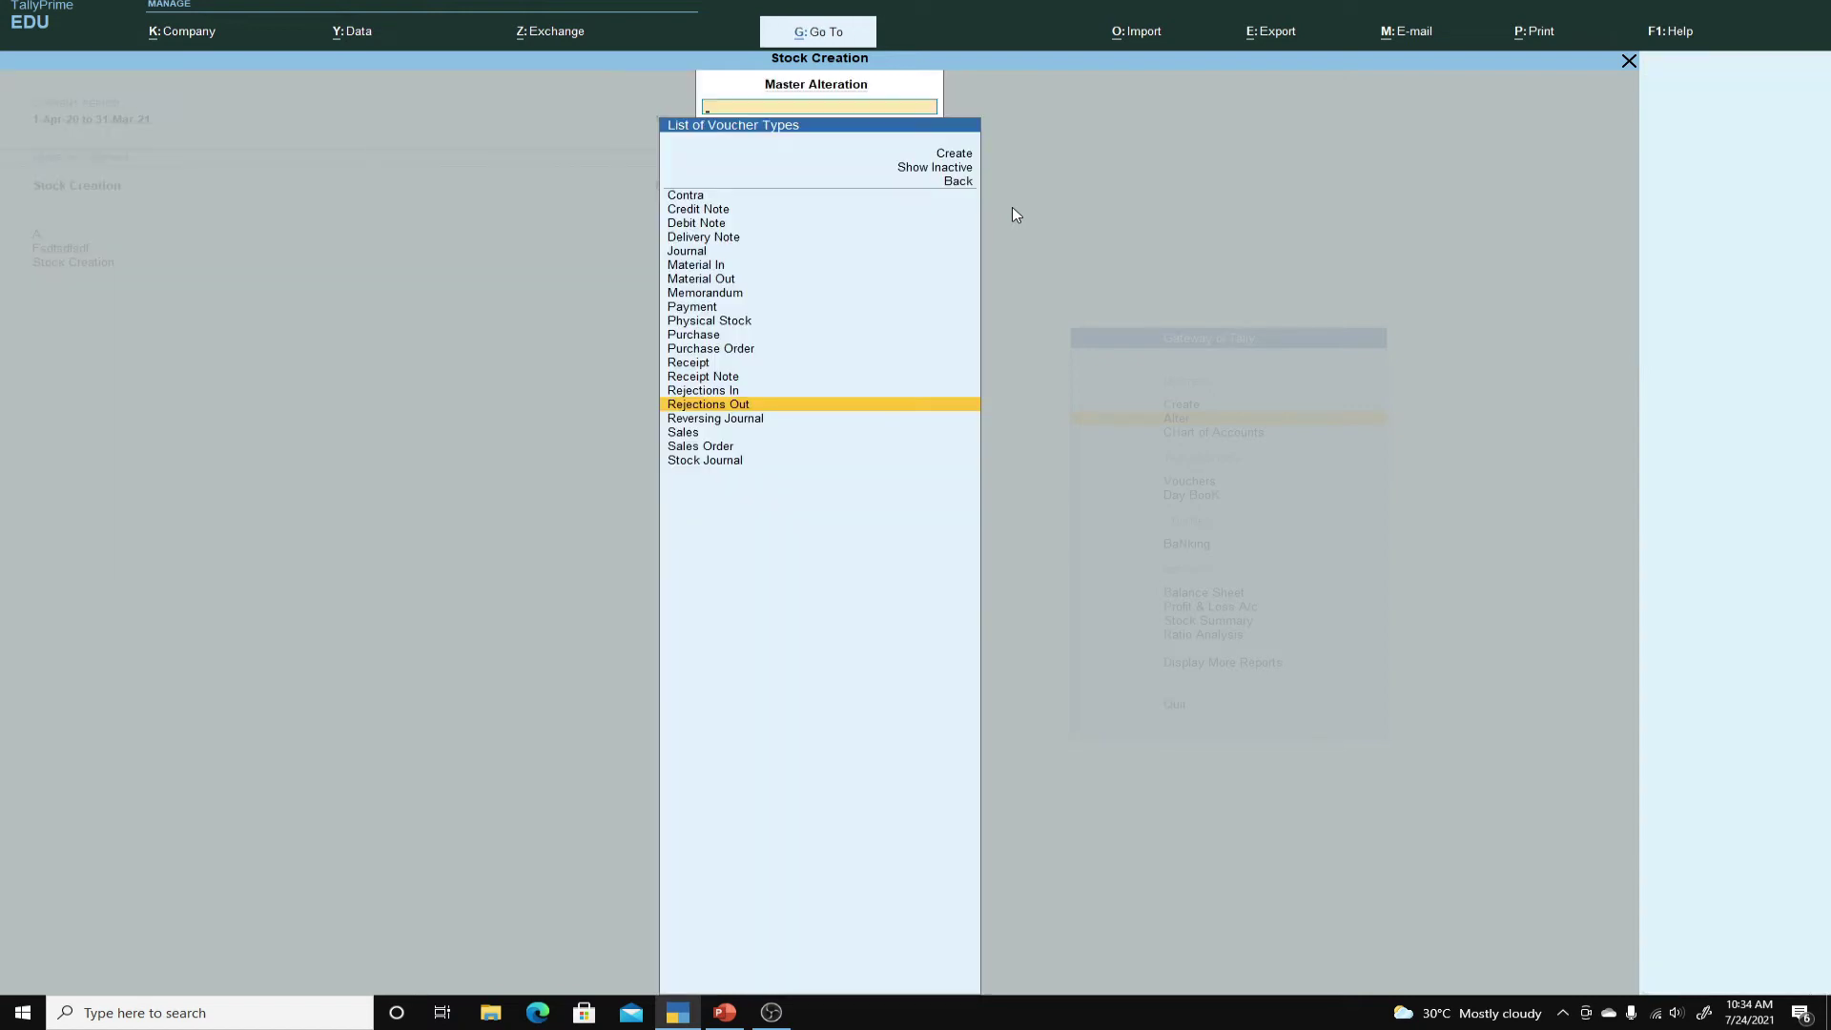
Leave the master alteration and start a new Purchase Order voucher.
key(Escape)
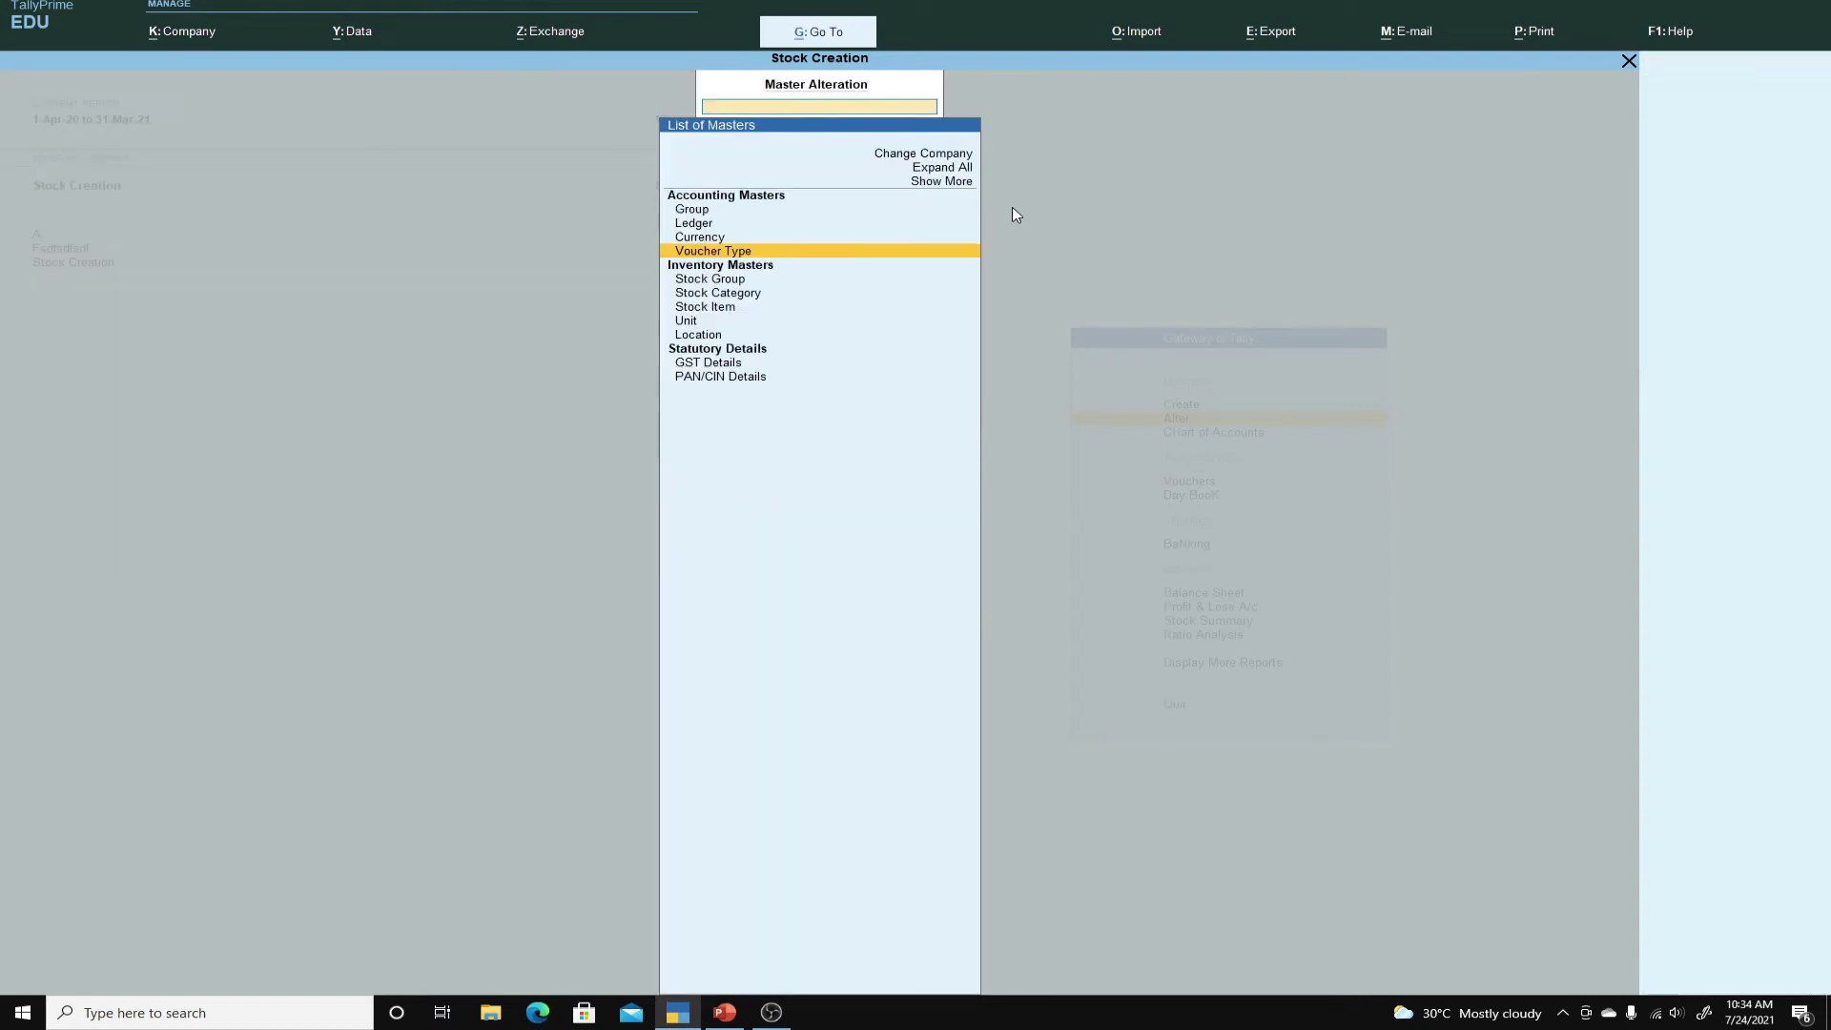
key(Escape)
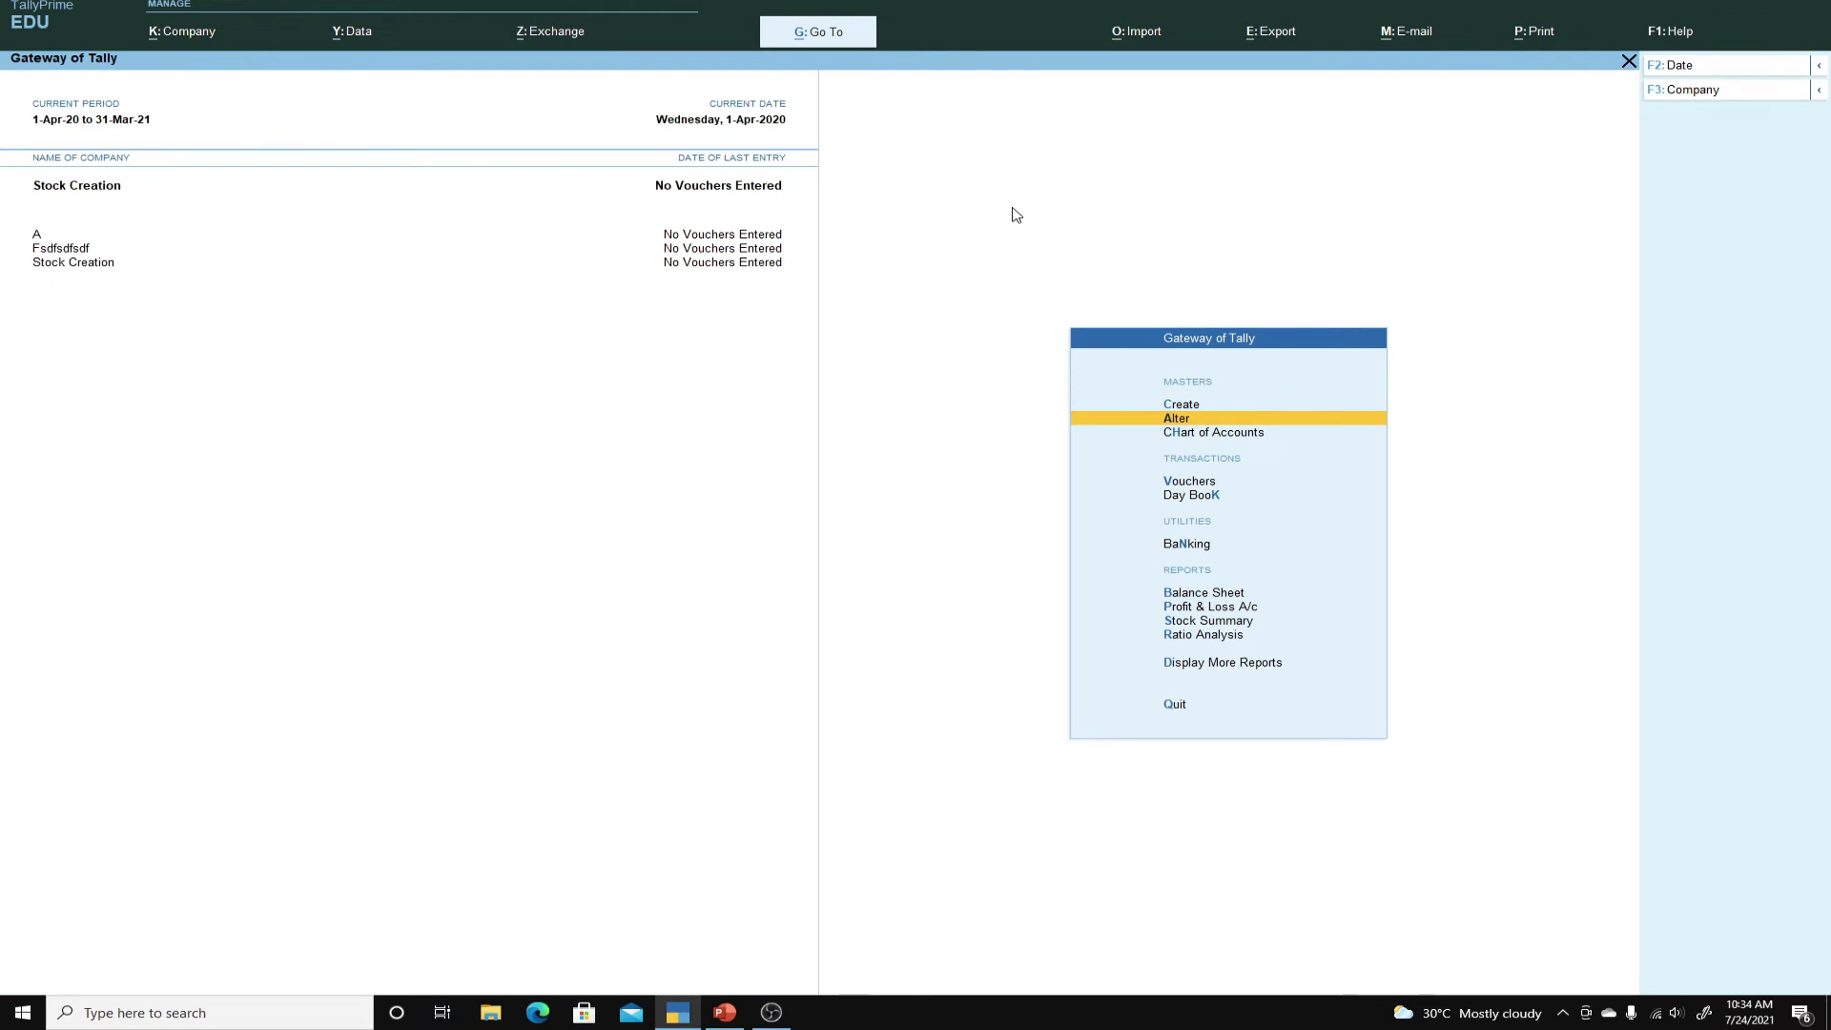
key(Down)
key(Down)
key(Down)
key(Up)
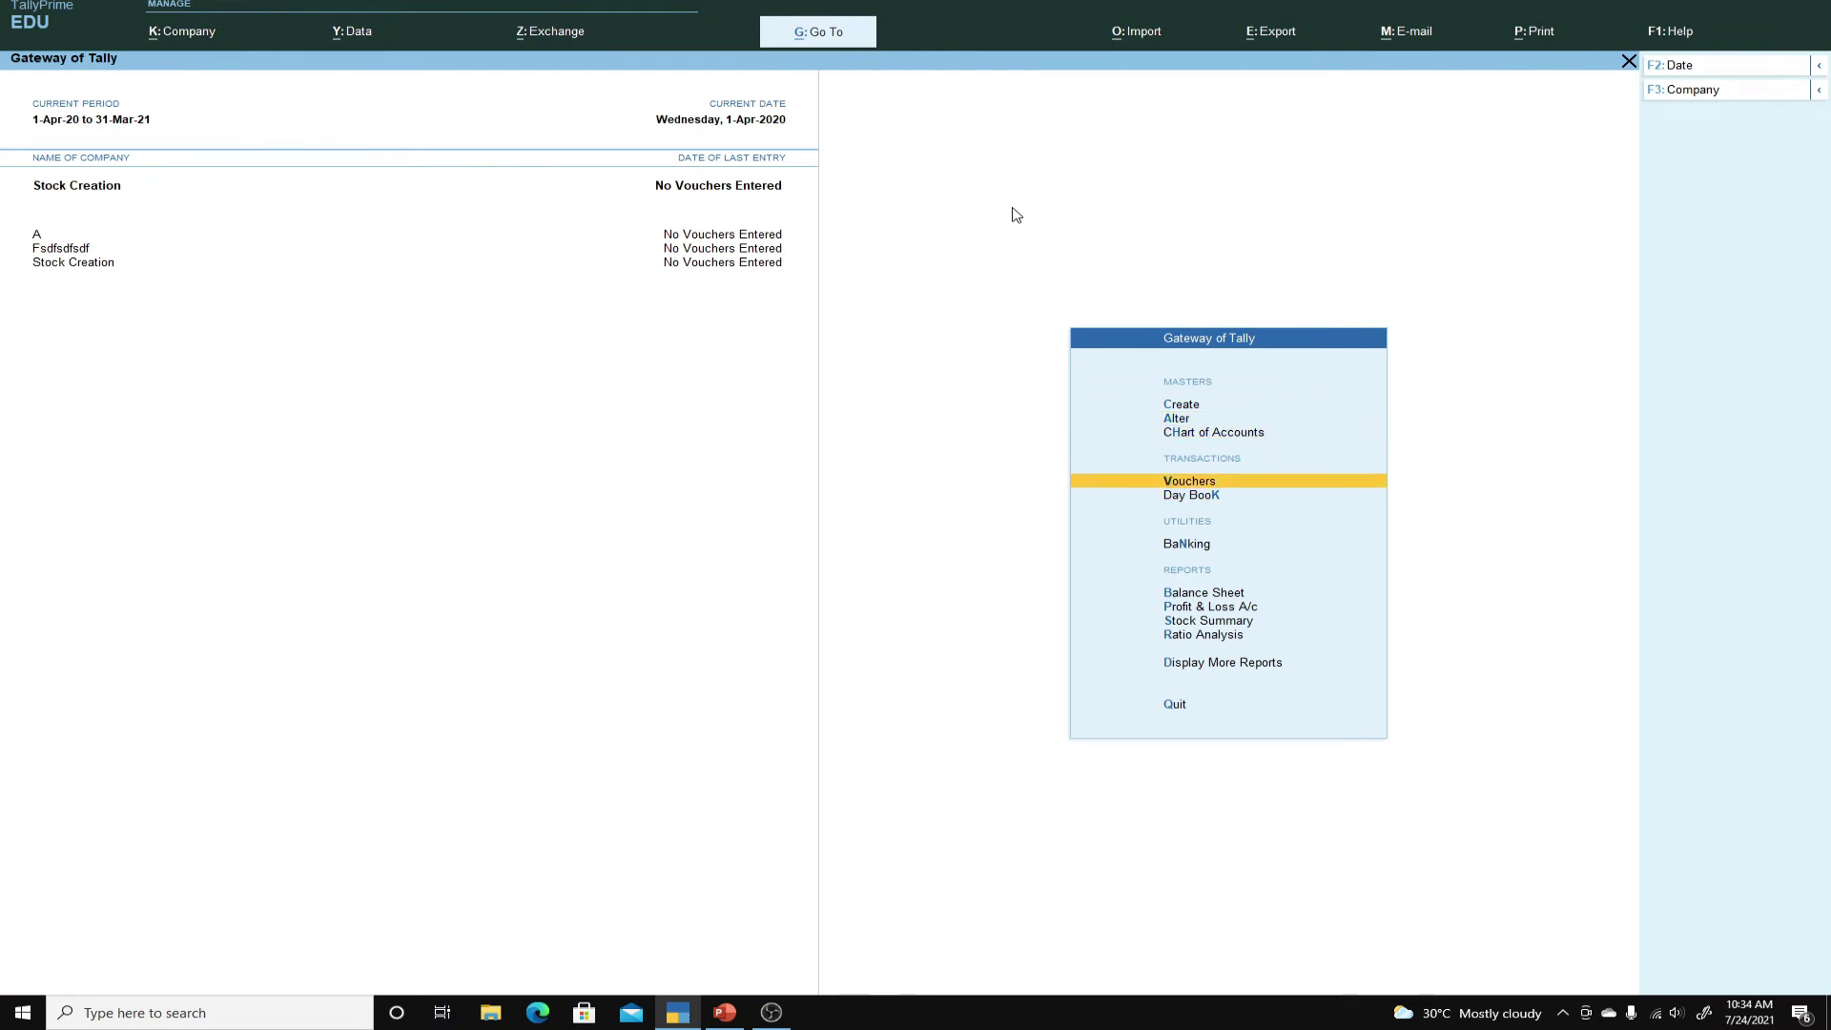
key(Return)
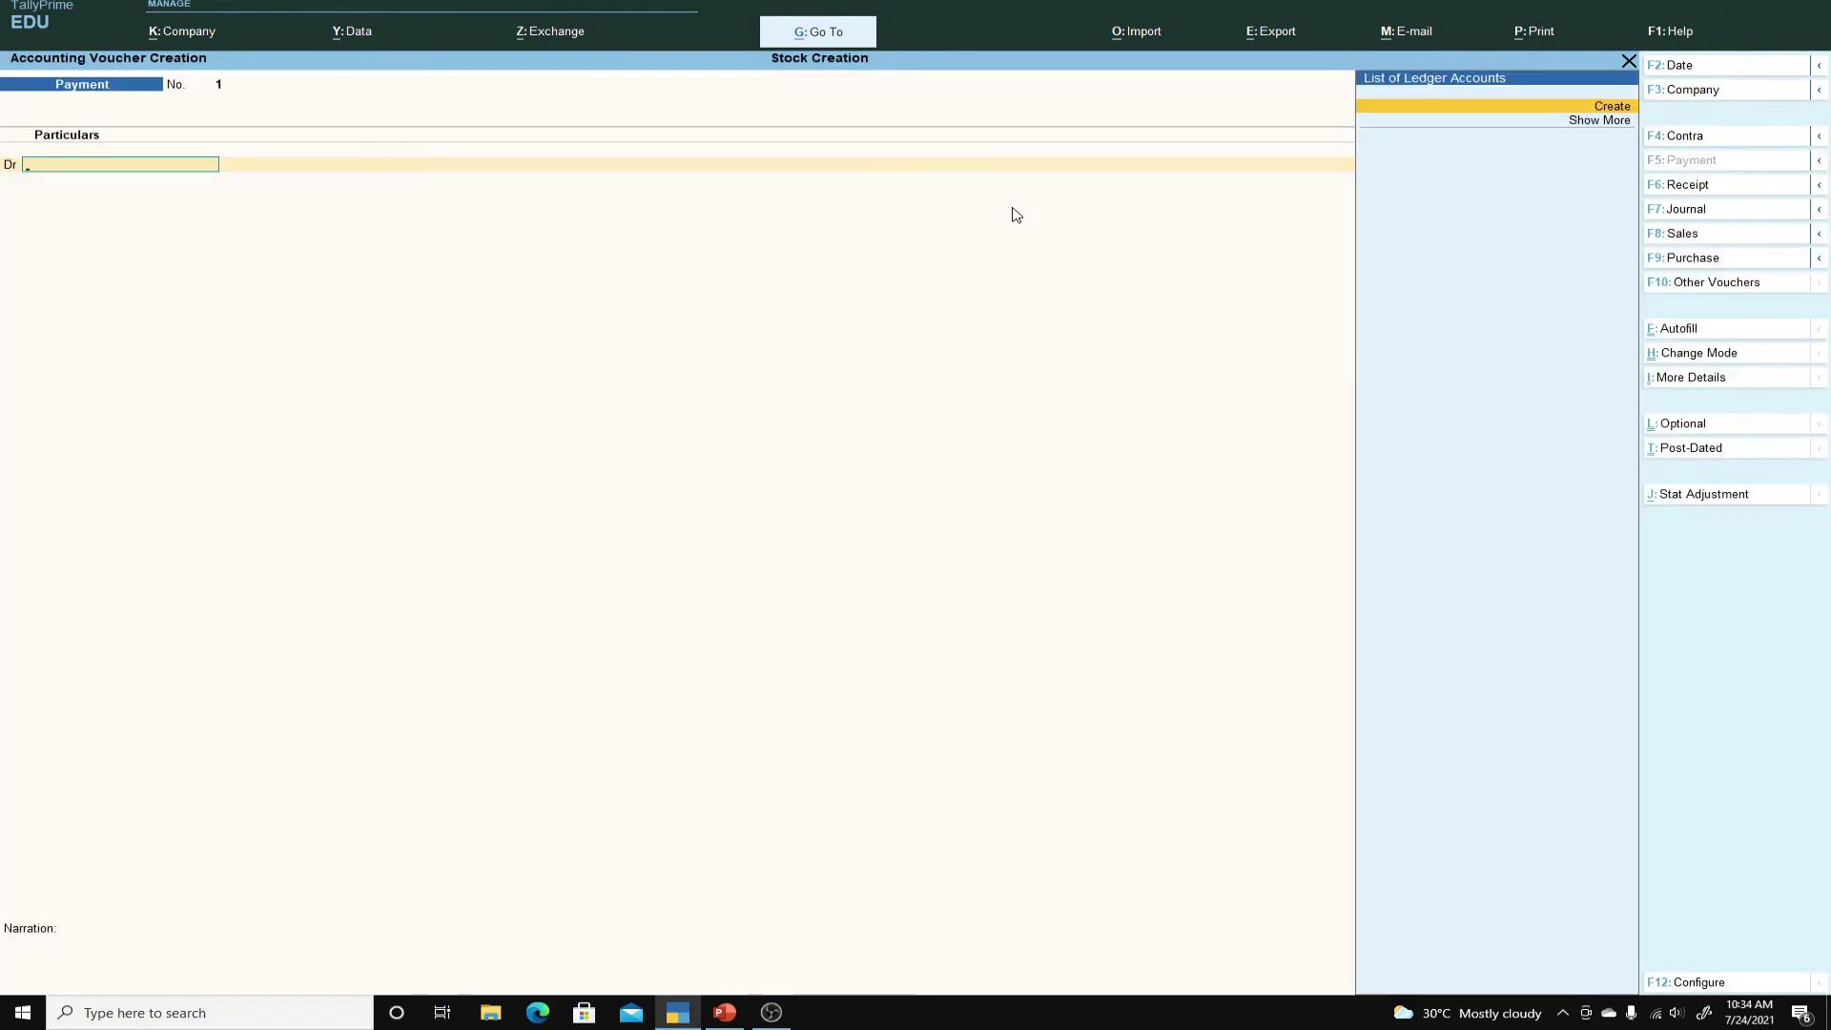
key(ctrl+F9)
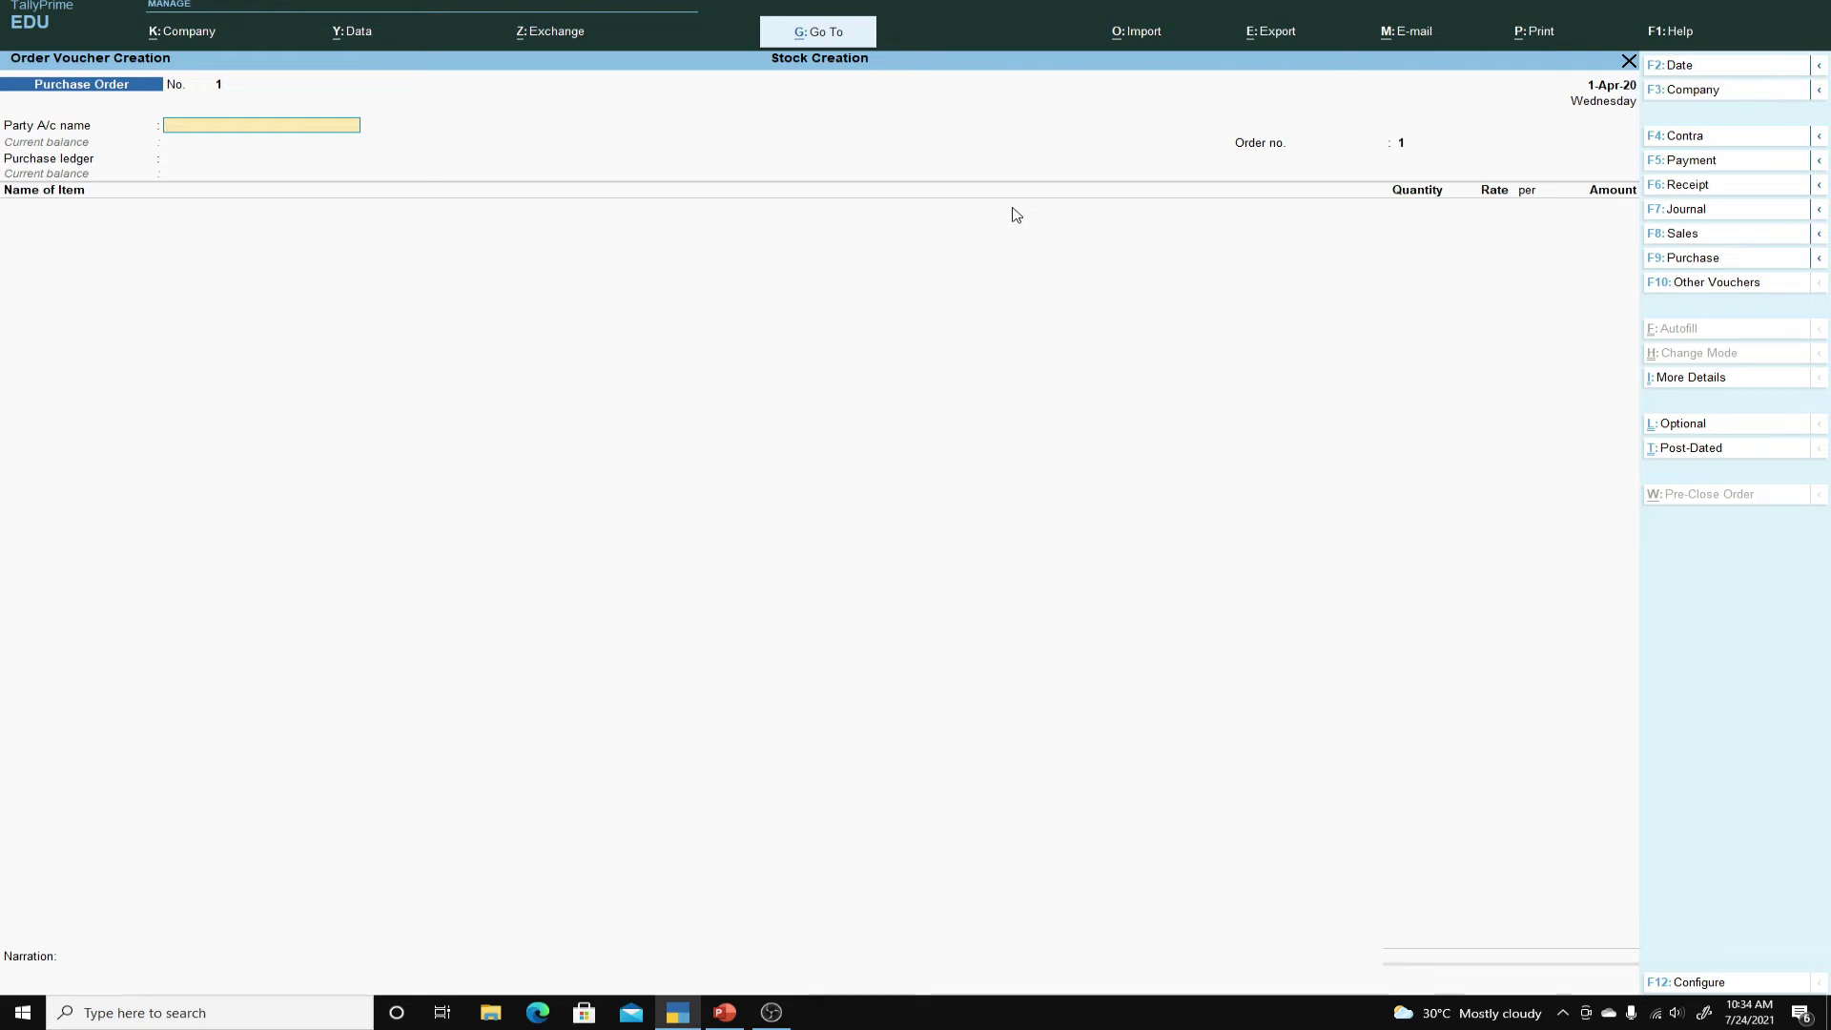
In the purchase order's voucher configuration, set Show all configurations to Yes and save the settings.
key(F12)
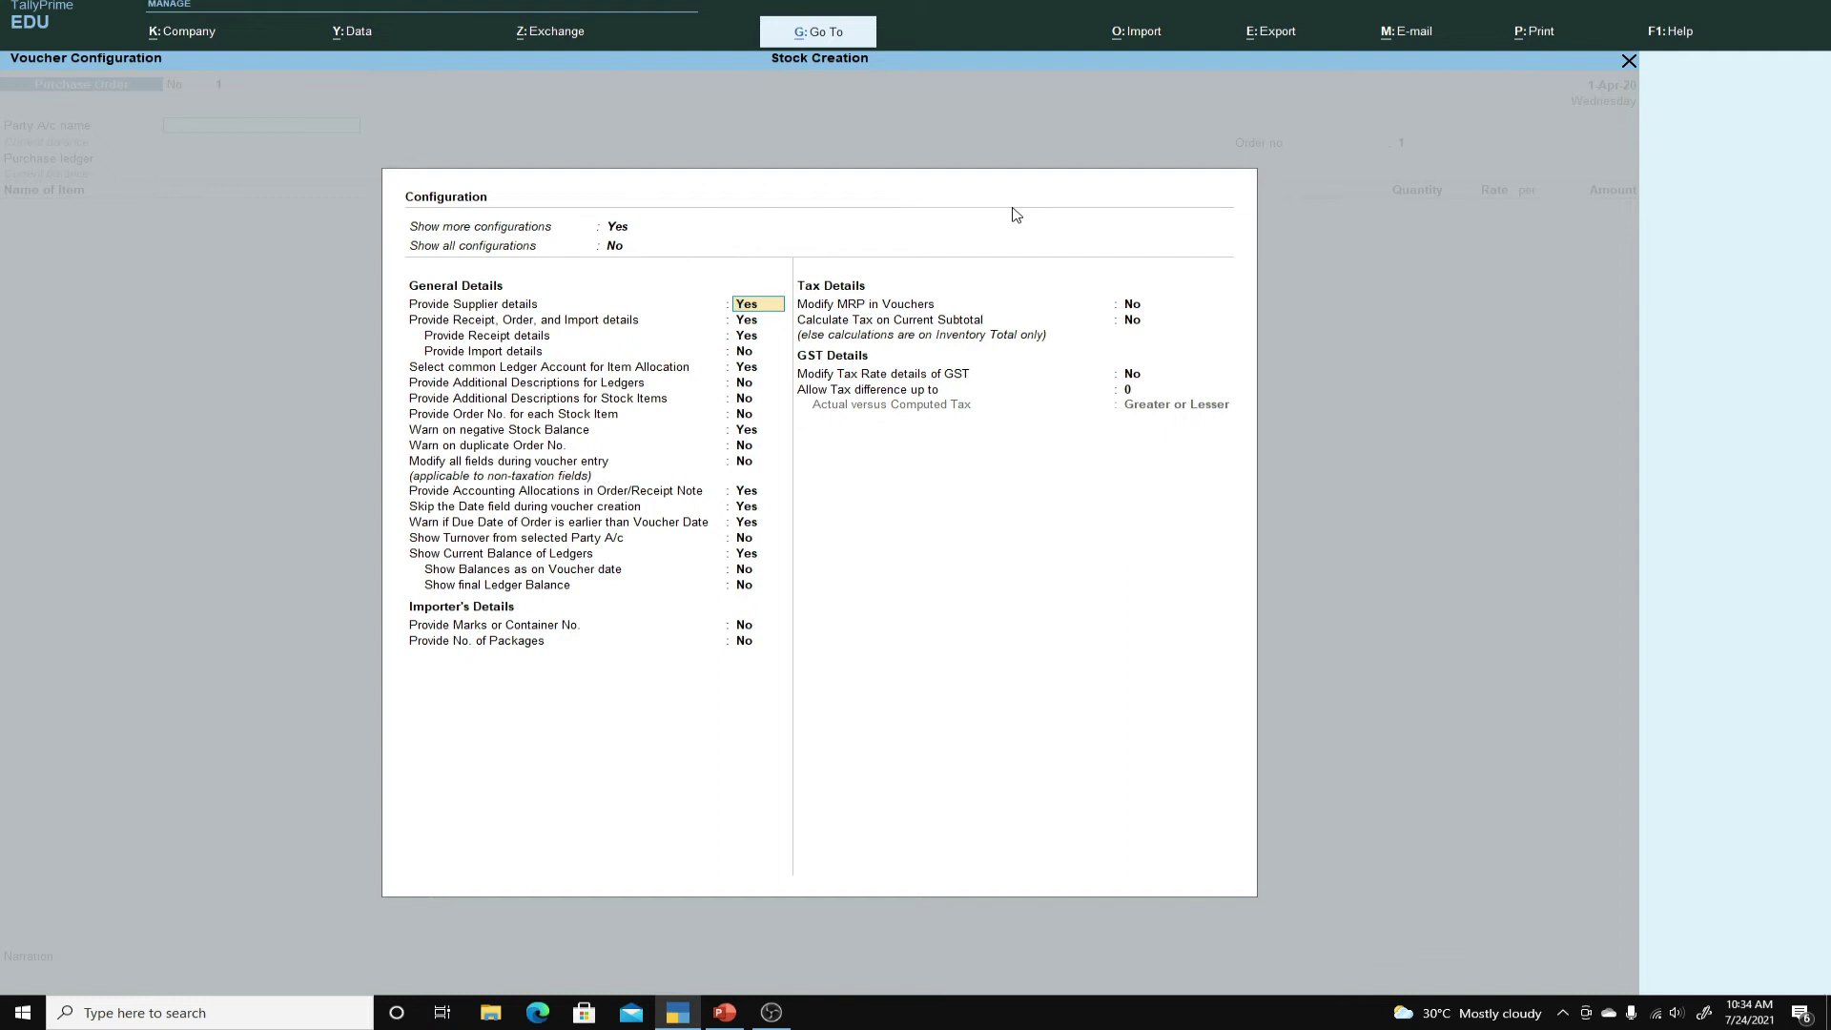
key(Up)
key(y)
key(Return)
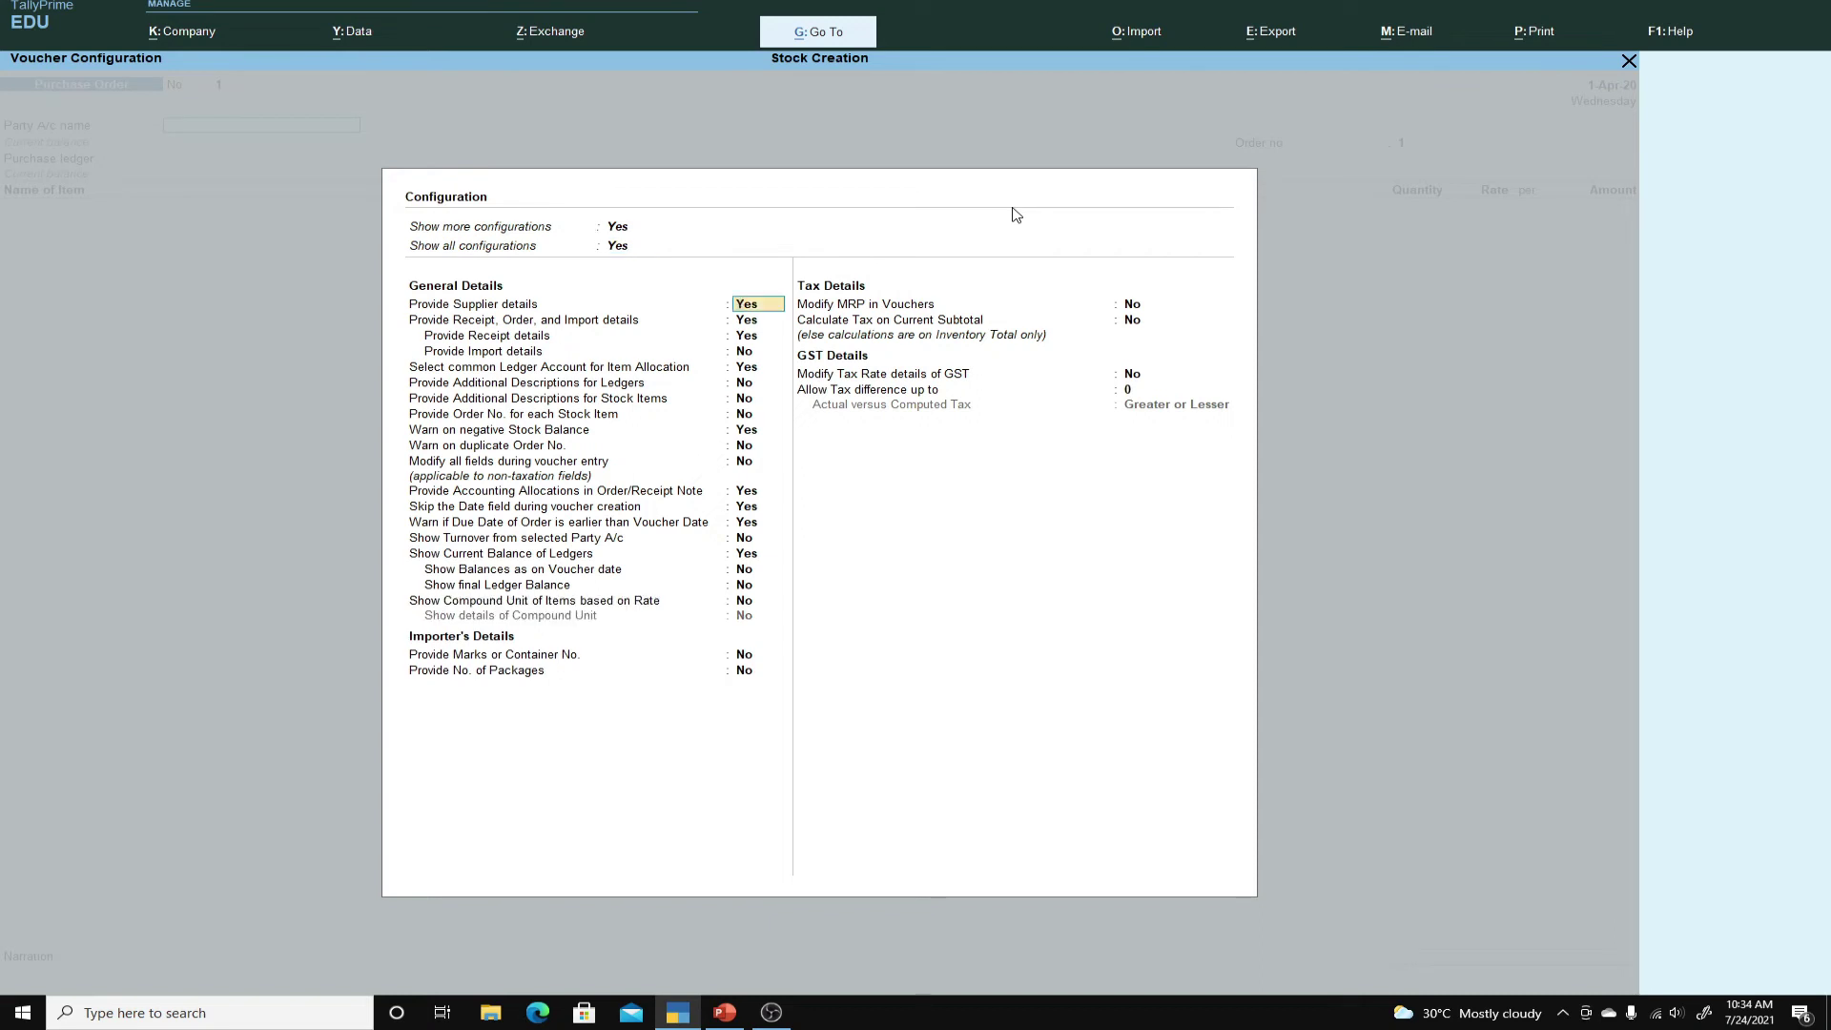
key(Return)
key(ctrl+a)
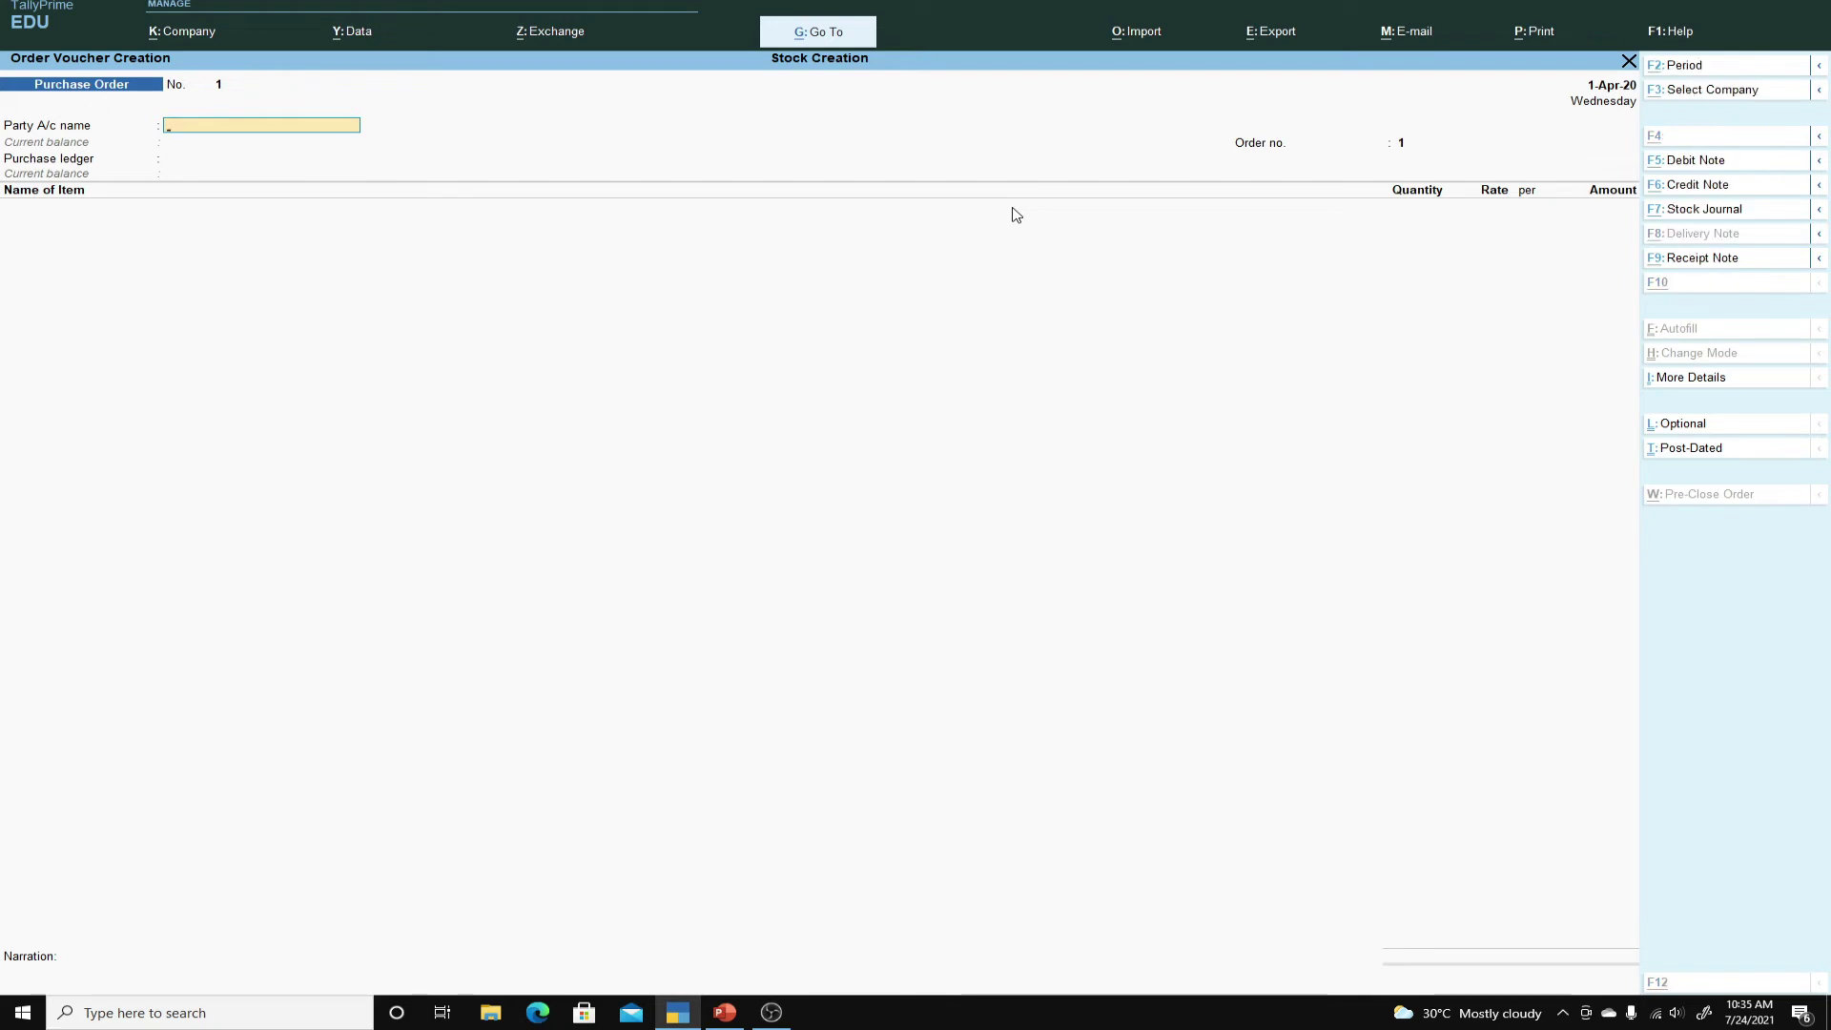
Create a party ledger named ABC SUP under Sundry Creditors, keeping the default bill-by-bill, state and country settings.
key(alt+c)
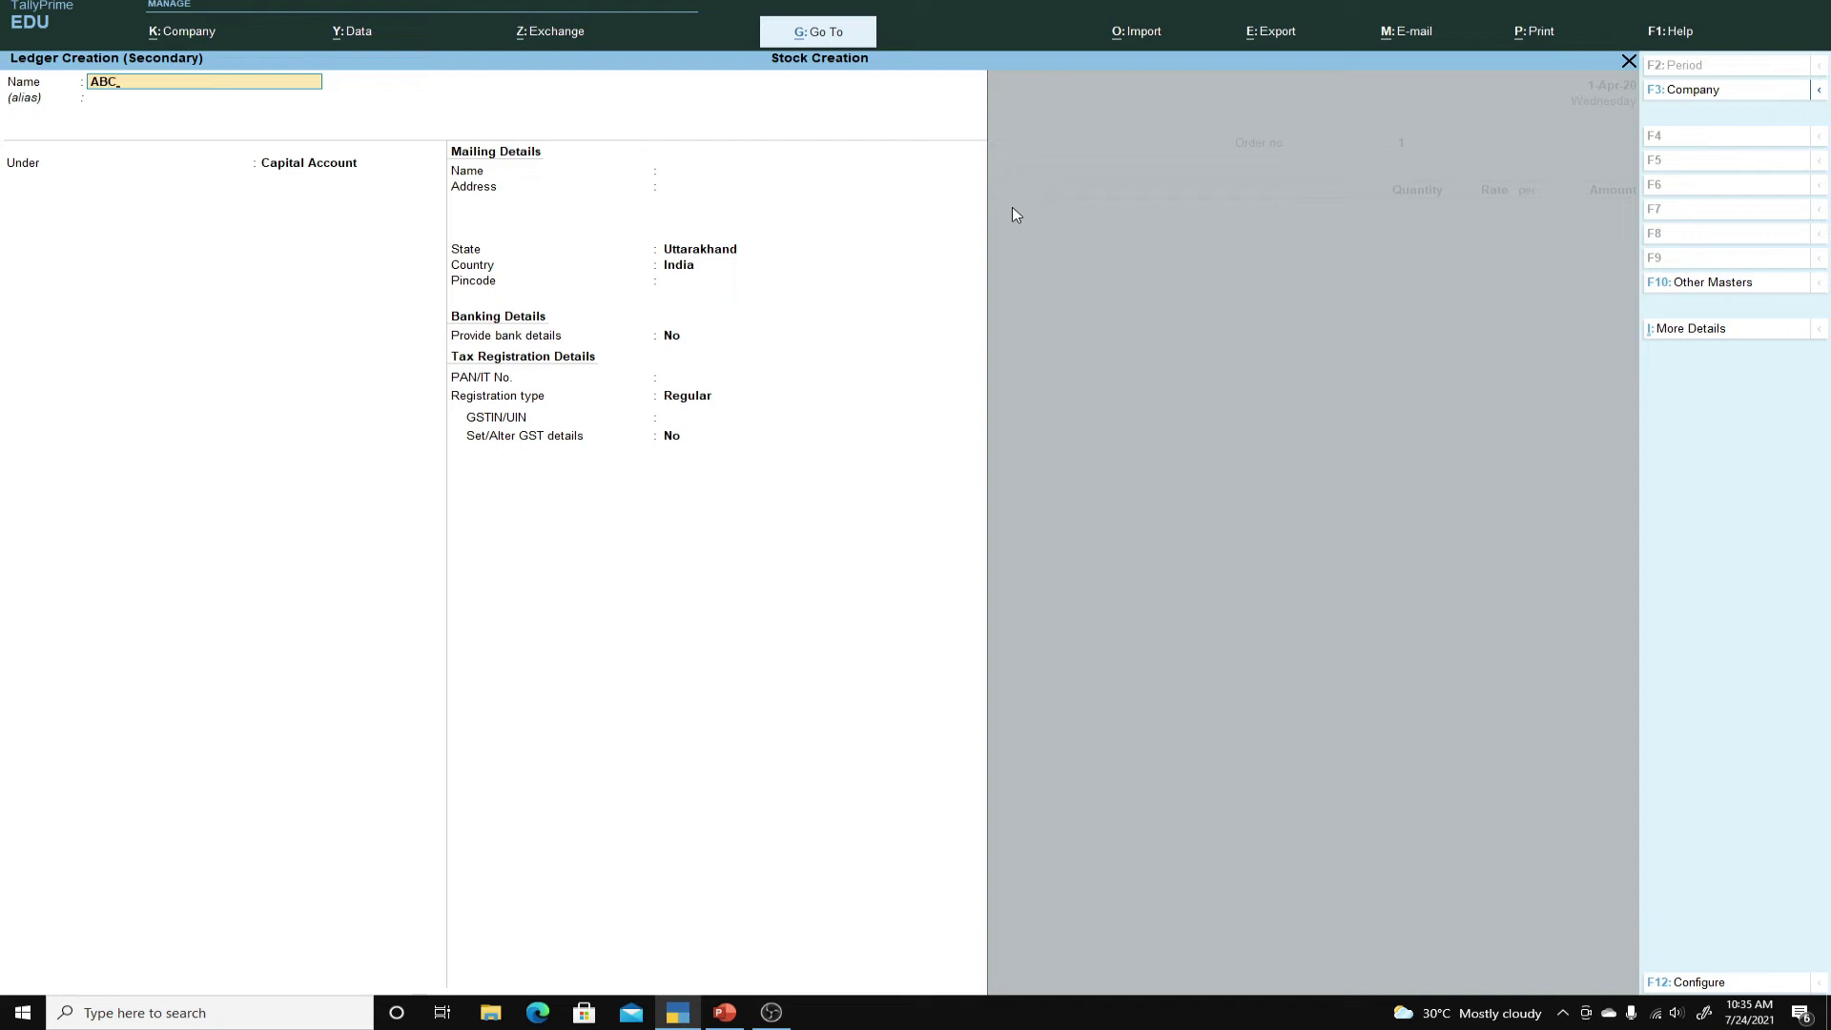
text(ABC SUP)
key(Return)
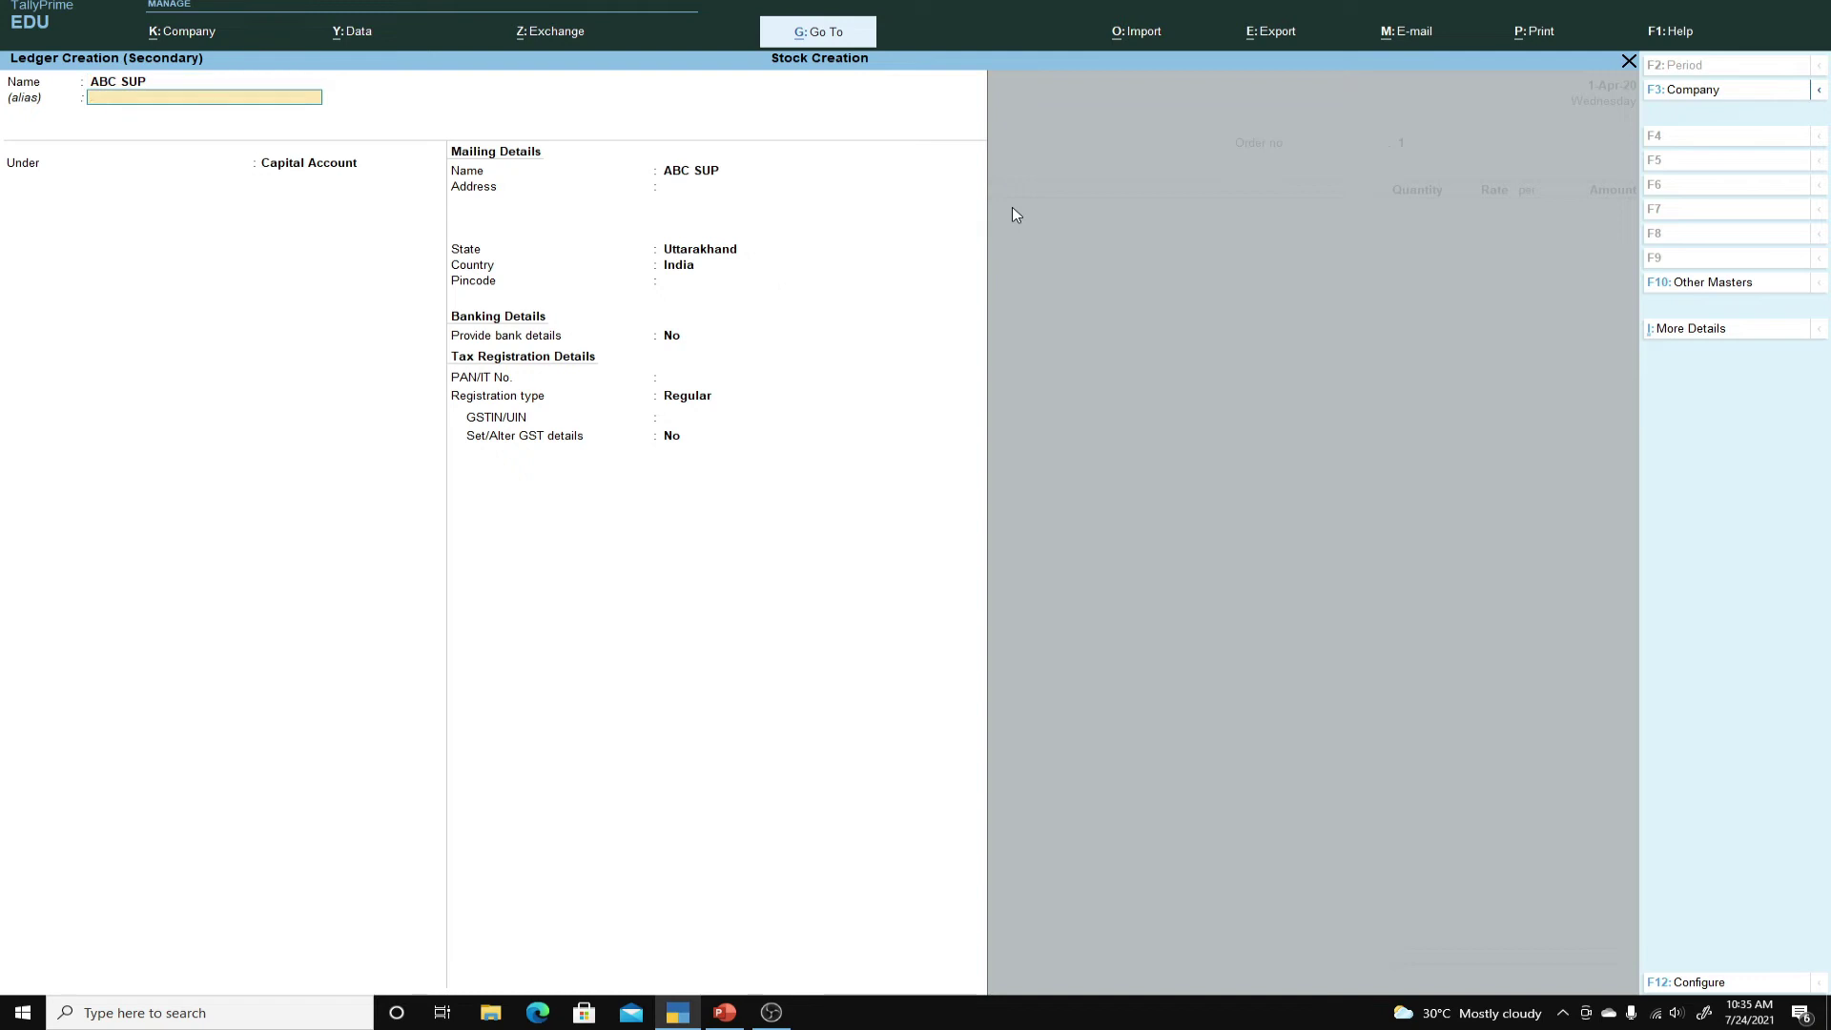
text(SUN)
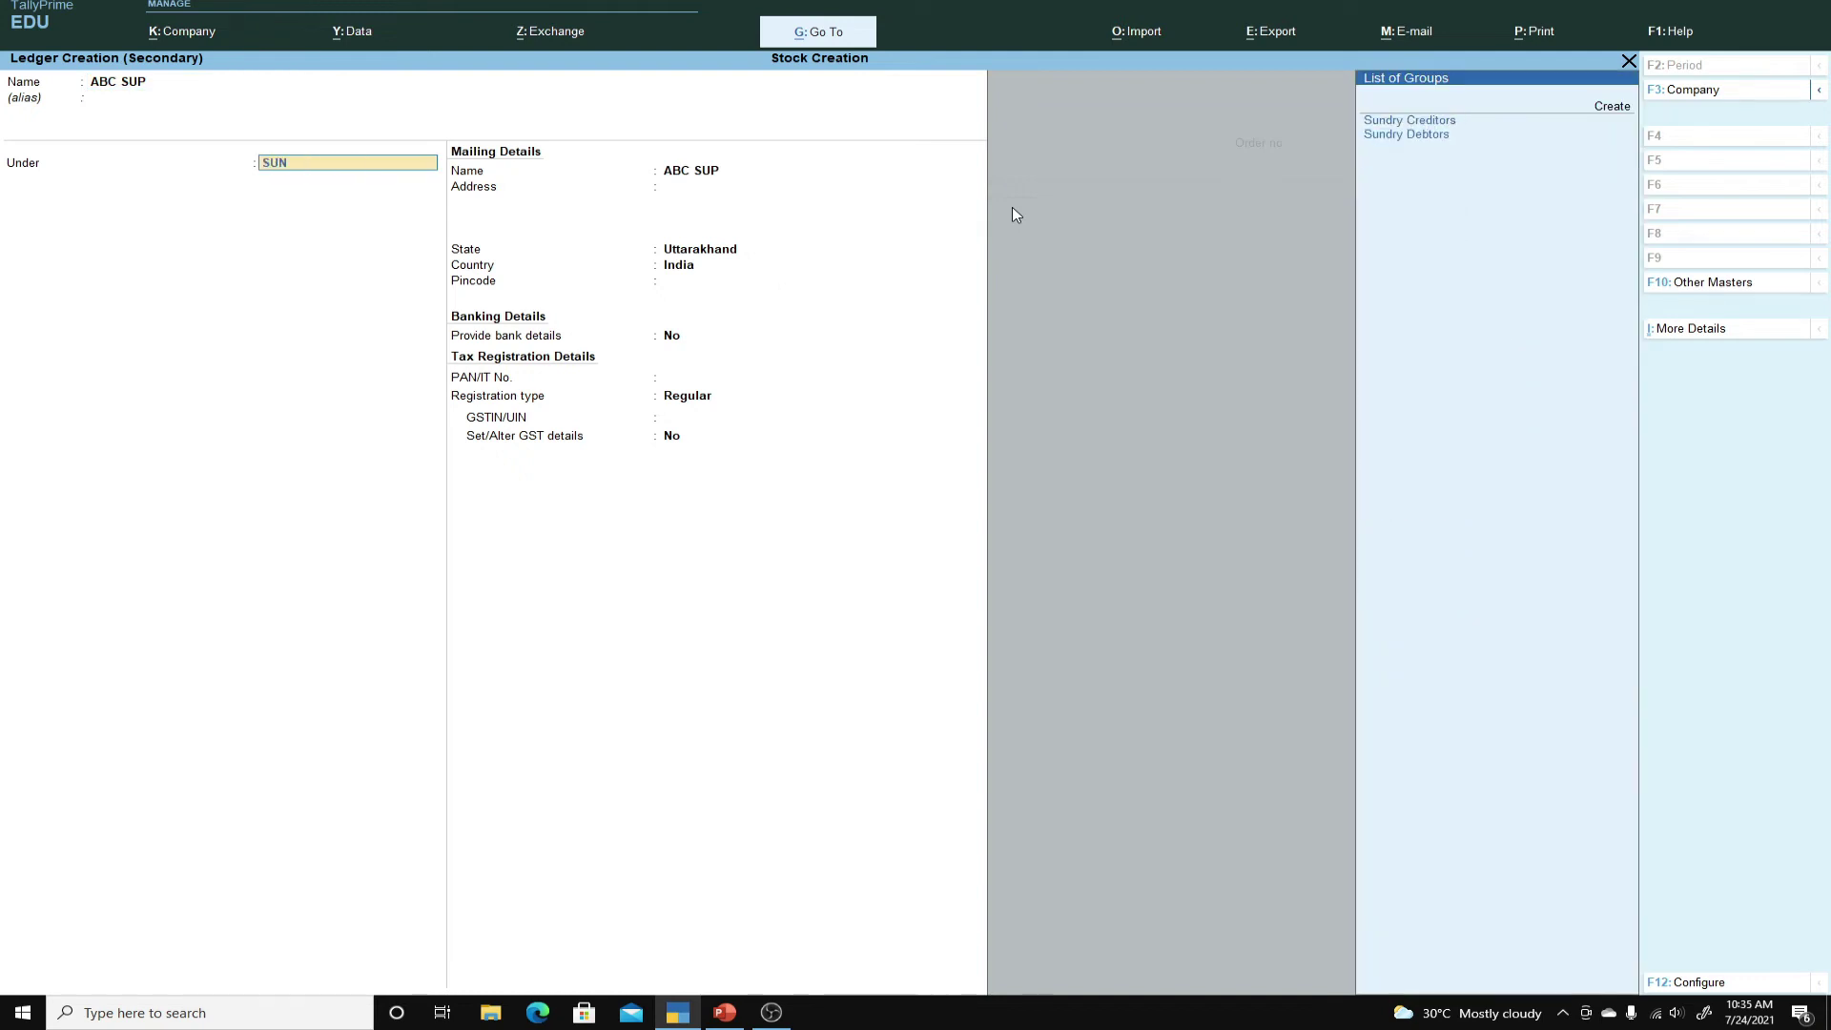
key(Return)
key(Return)
key(Return)
key(Return)
key(Return)
key(Return)
key(Return)
key(Return)
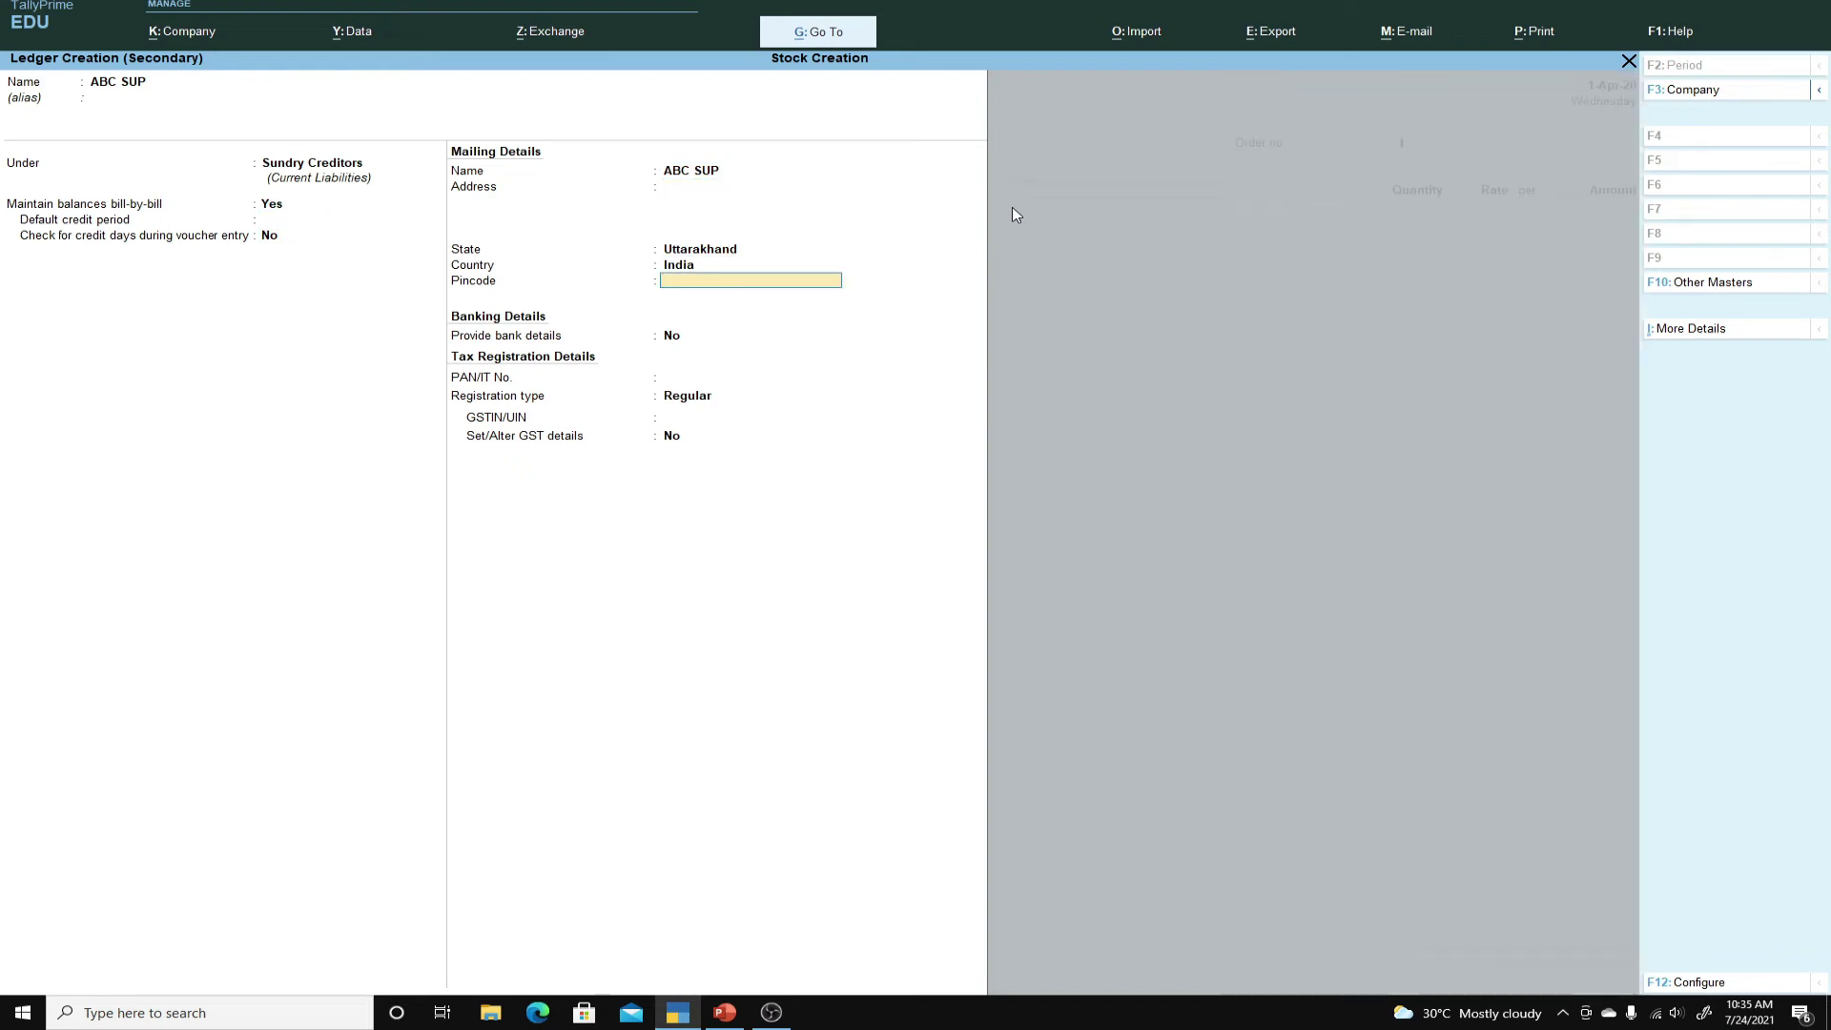
Enter the supplier's GSTIN/UIN with the Regular registration type and save the ABC SUP ledger.
key(Return)
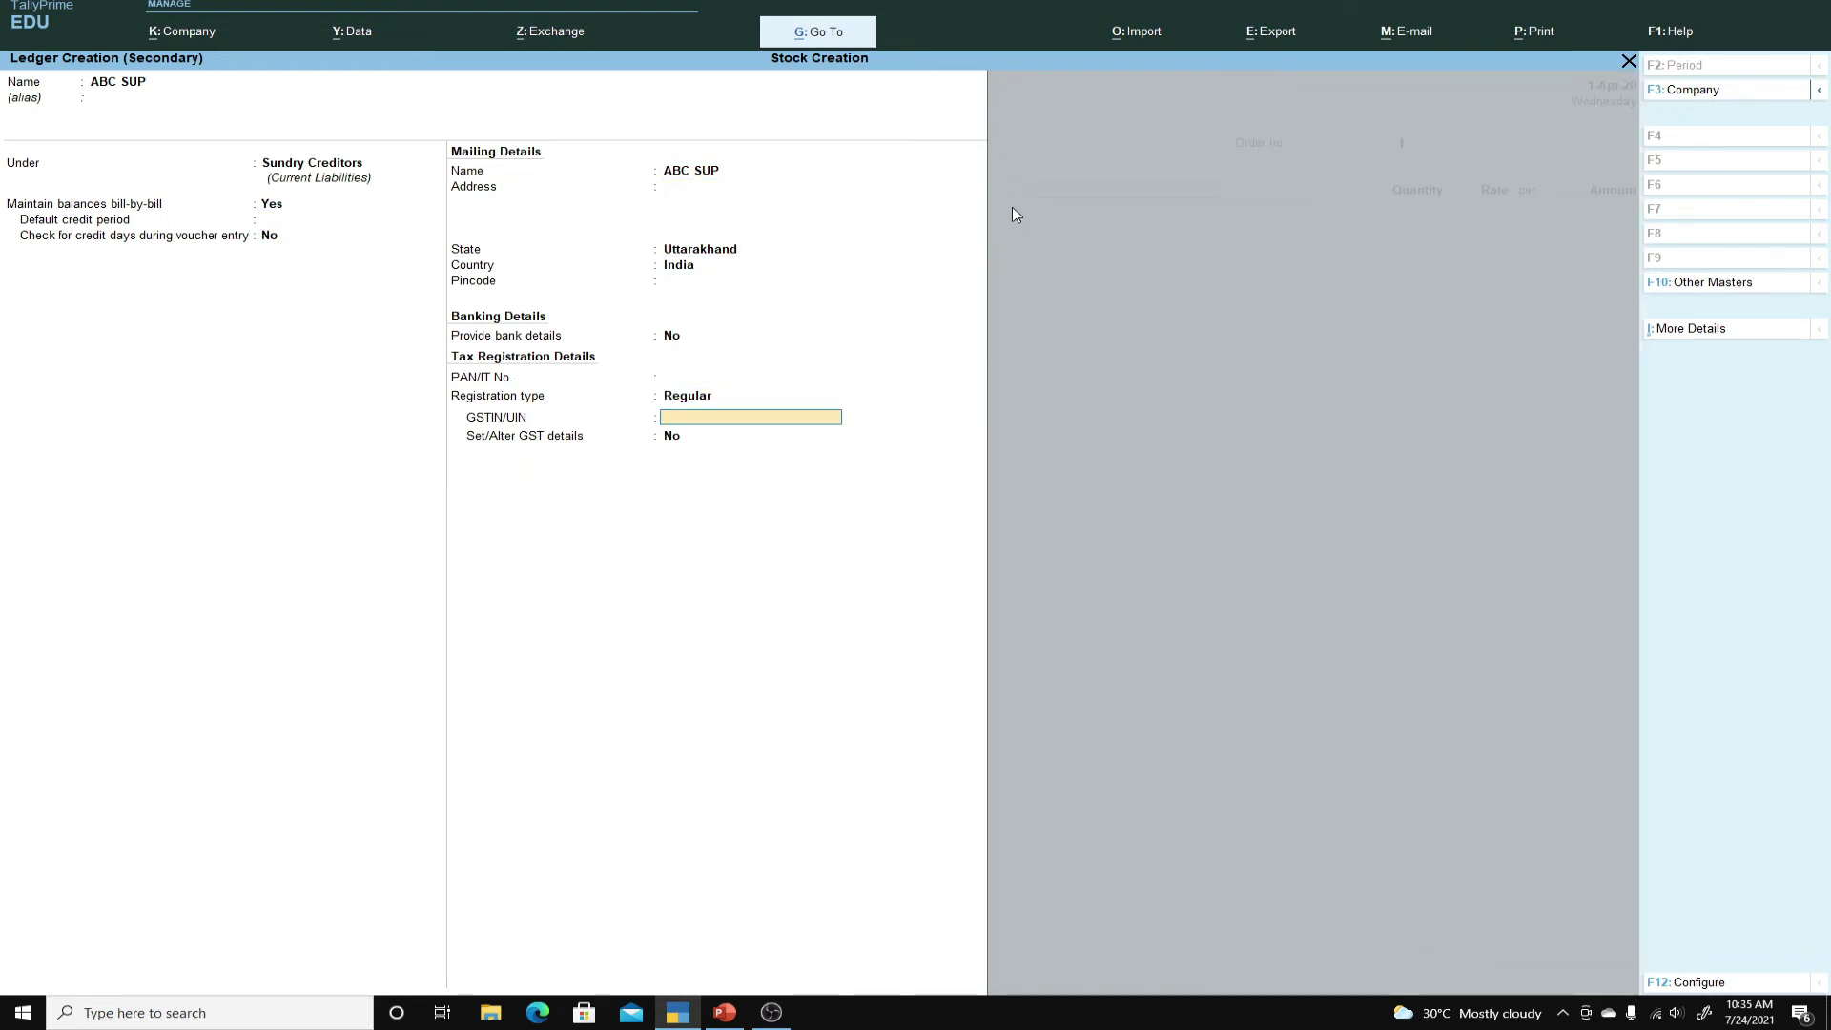
text(214234GSDFGDFH)
key(Return)
key(Return)
key(Return)
key(Return)
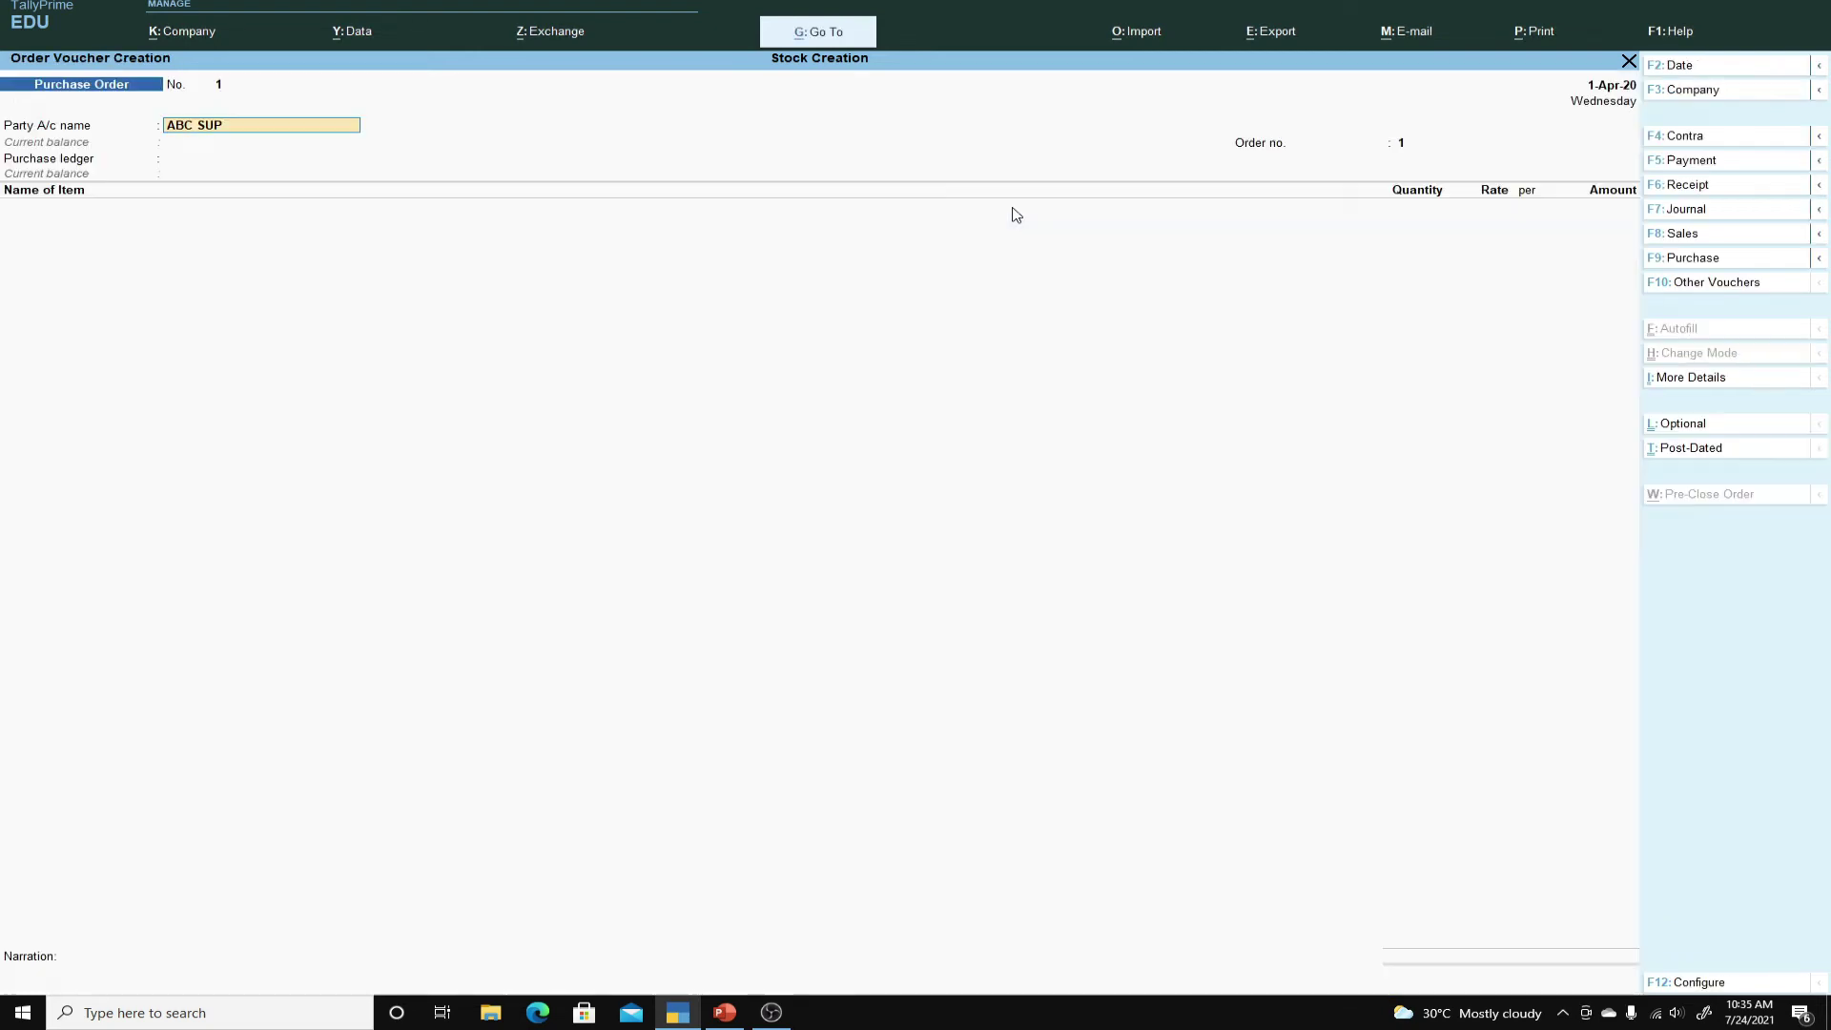
Use ABC SUP as the party account and set the payment terms to CASH, leaving the other order and receipt details blank.
key(Return)
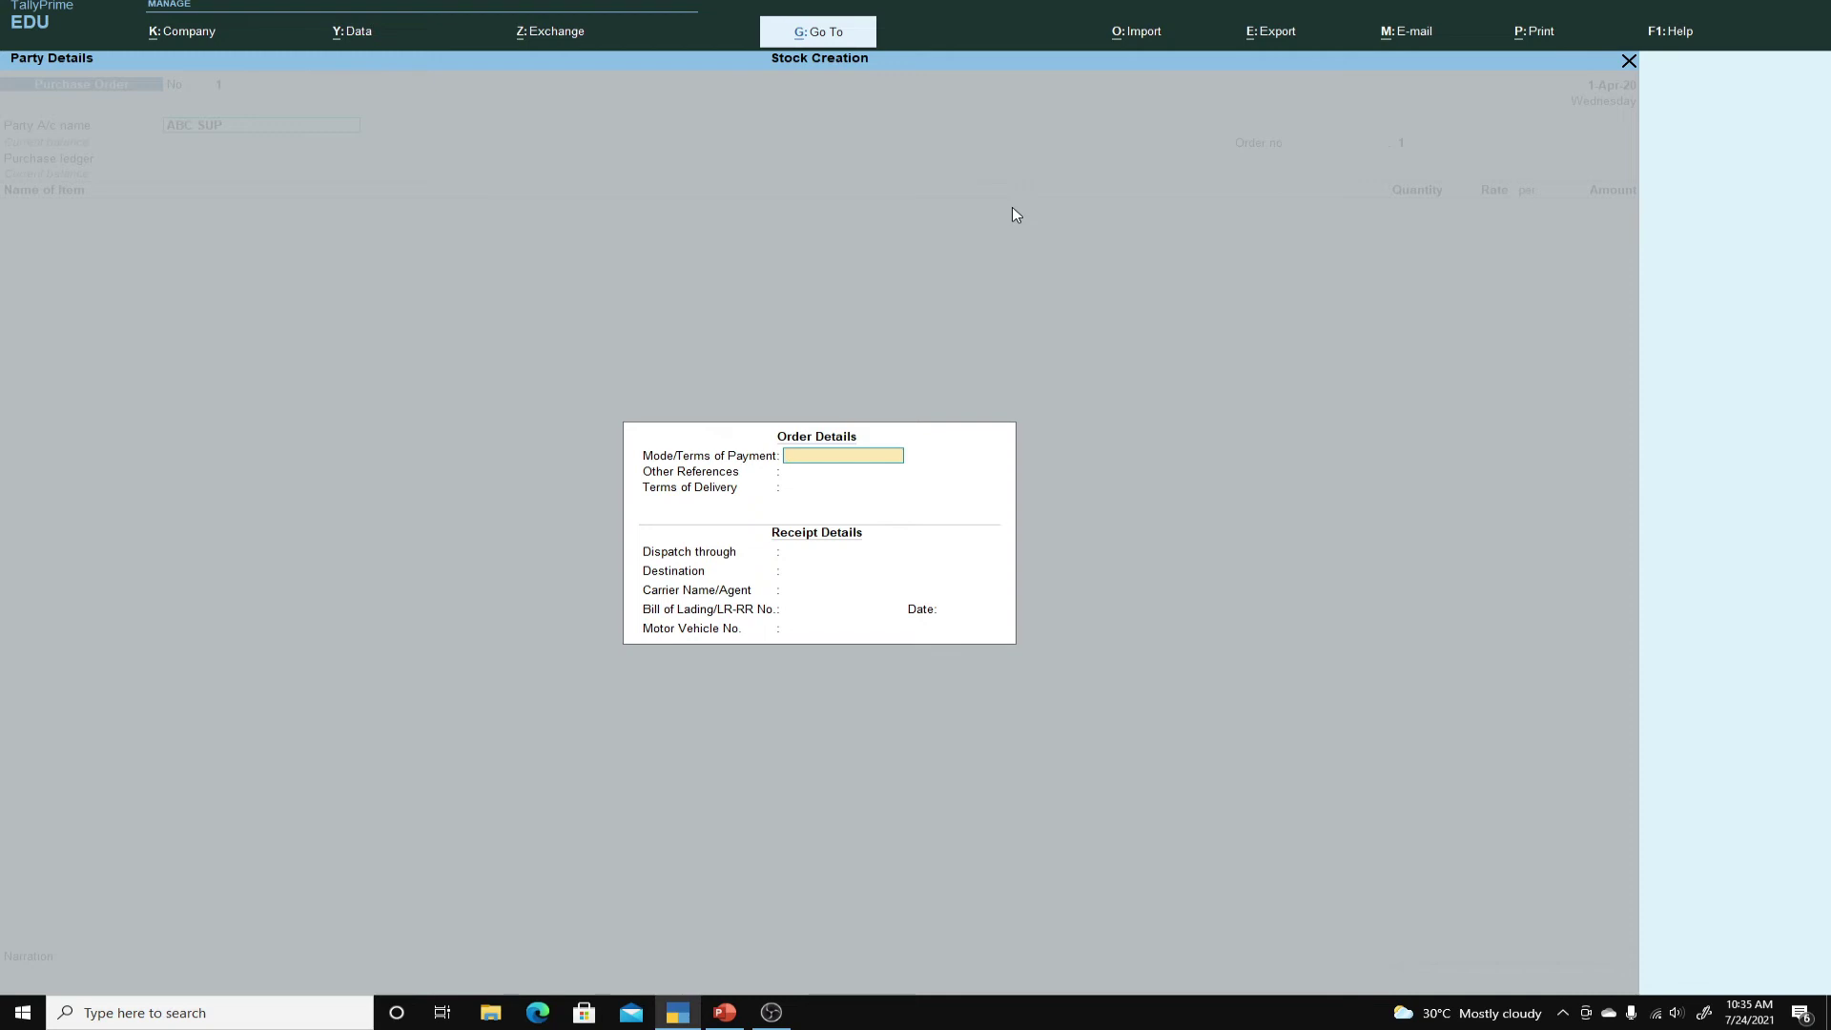
text(CASH)
key(Return)
key(Return)
key(Return)
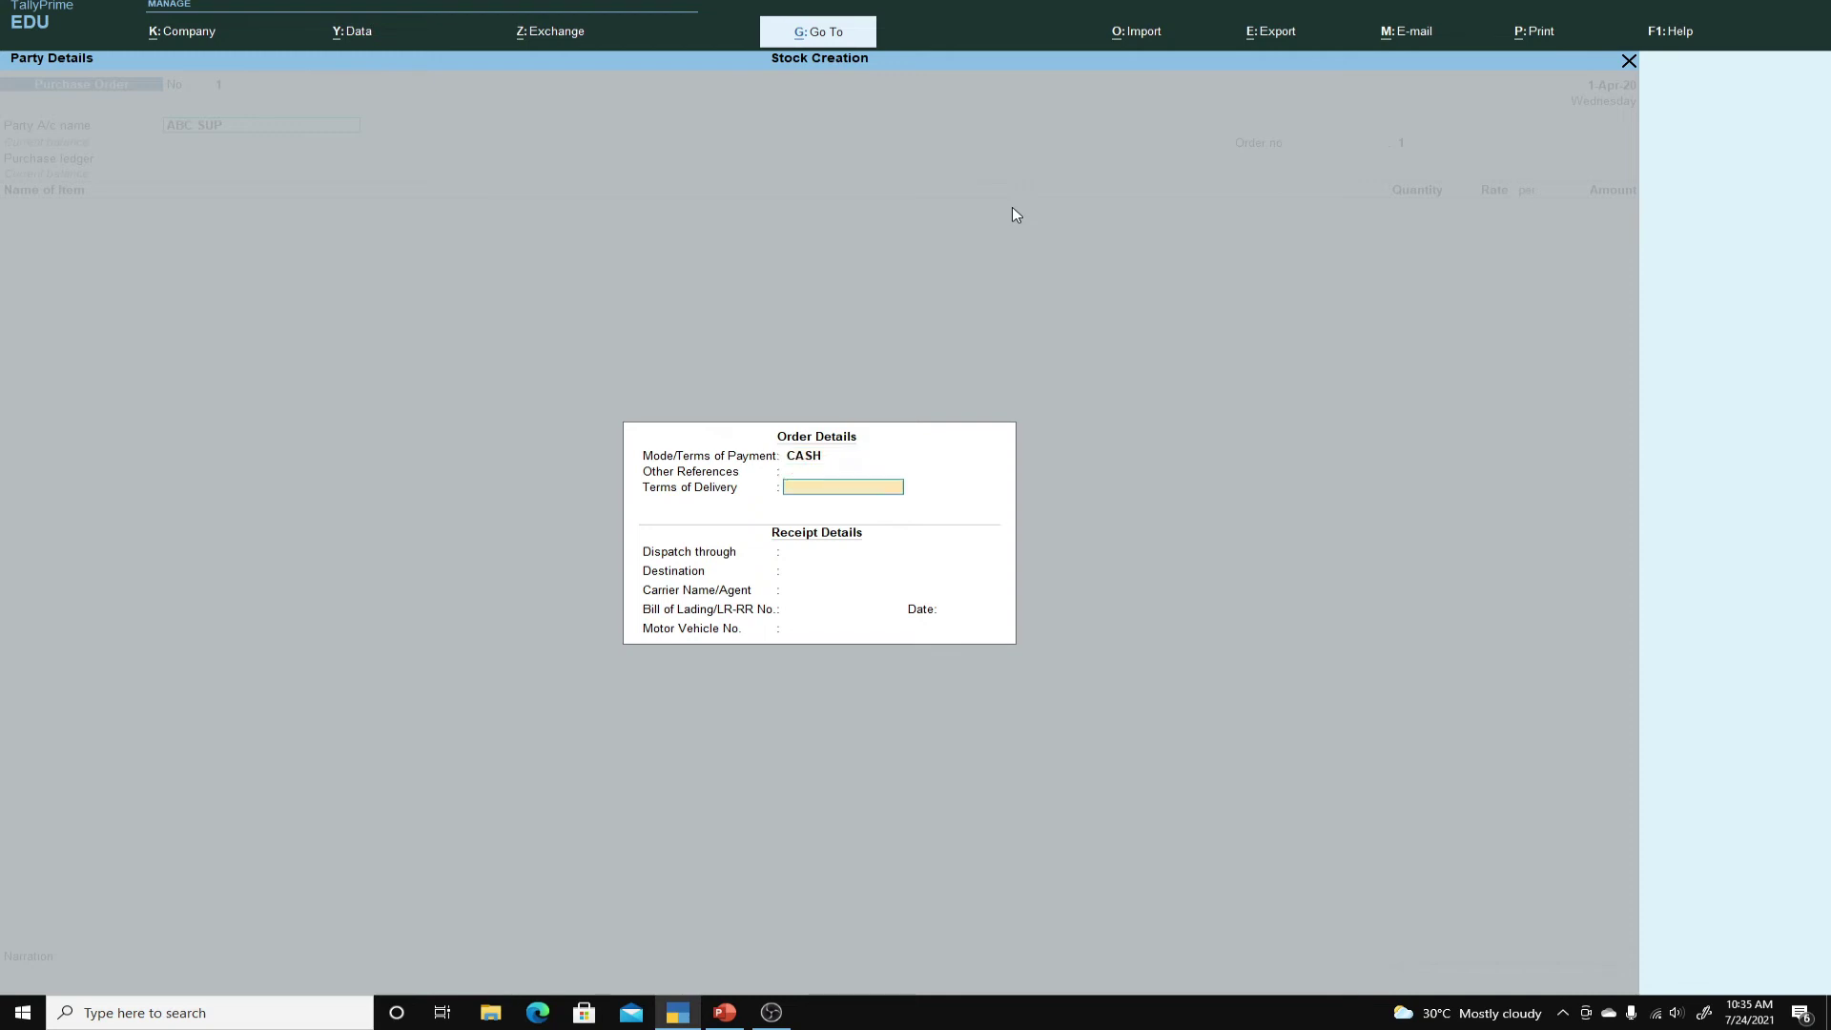
key(Return)
key(Return)
key(Return)
key(Return)
key(Return)
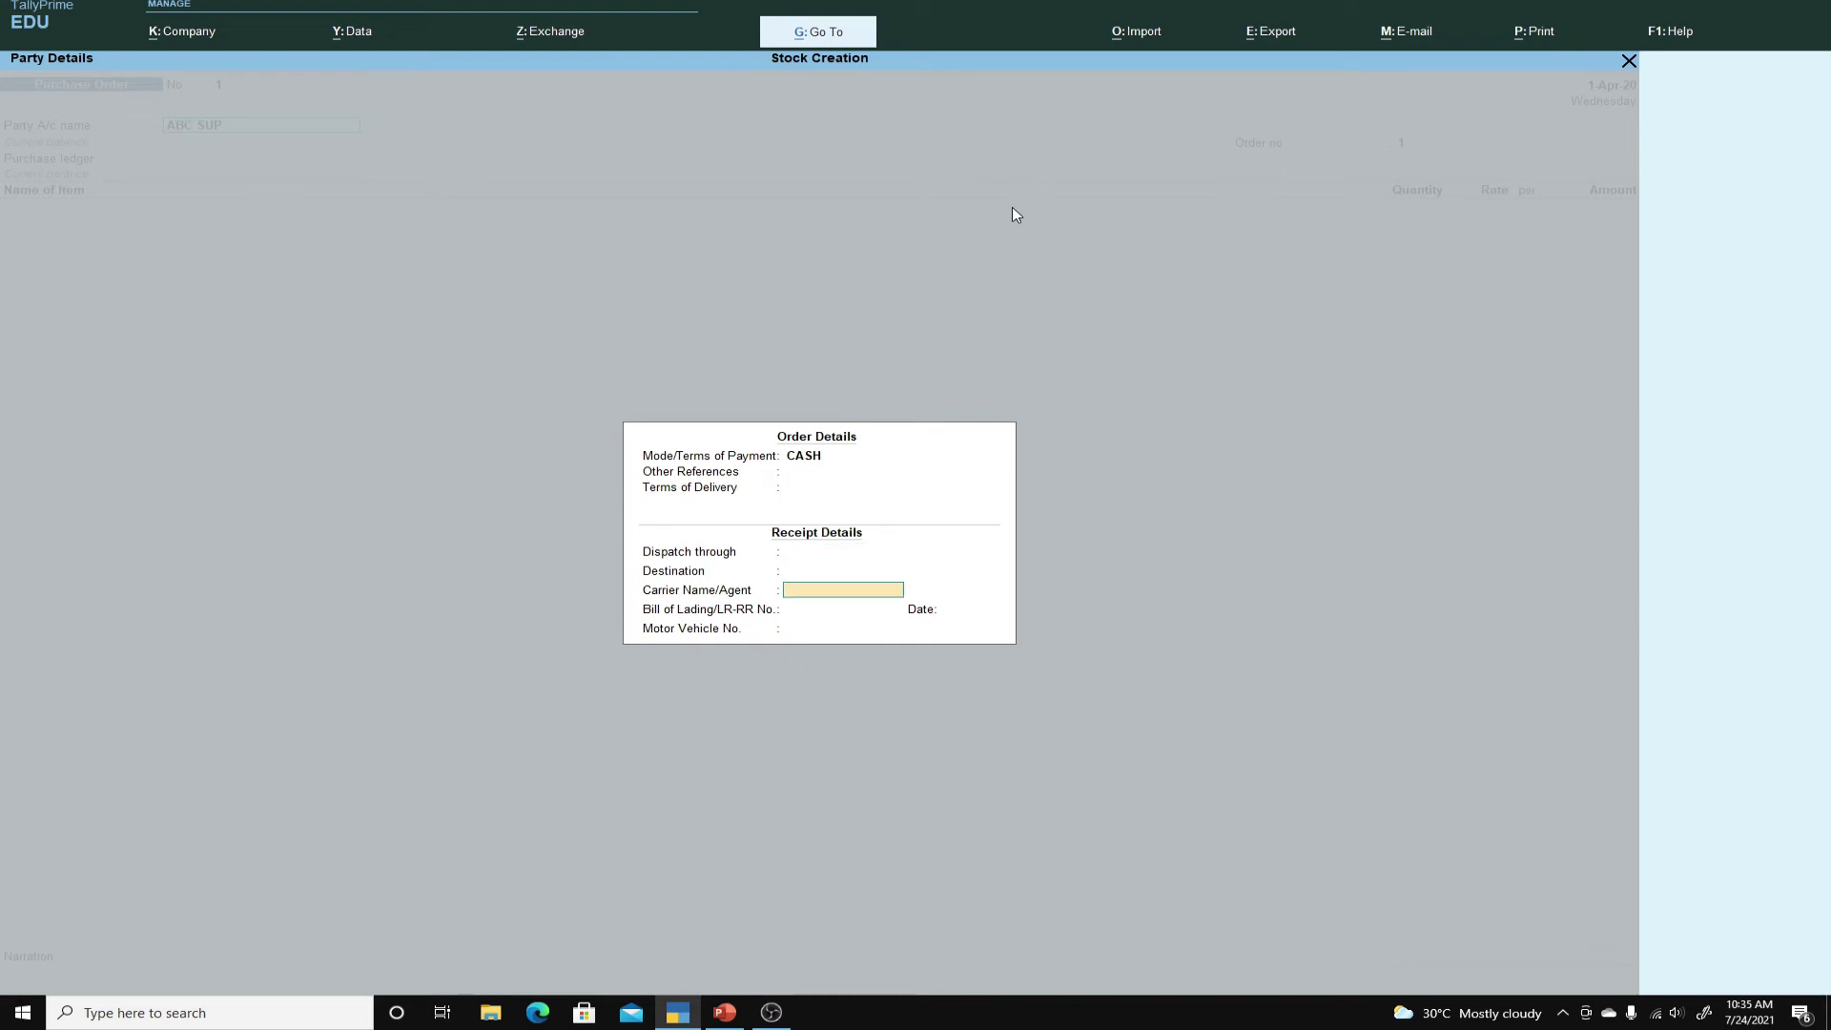
key(Return)
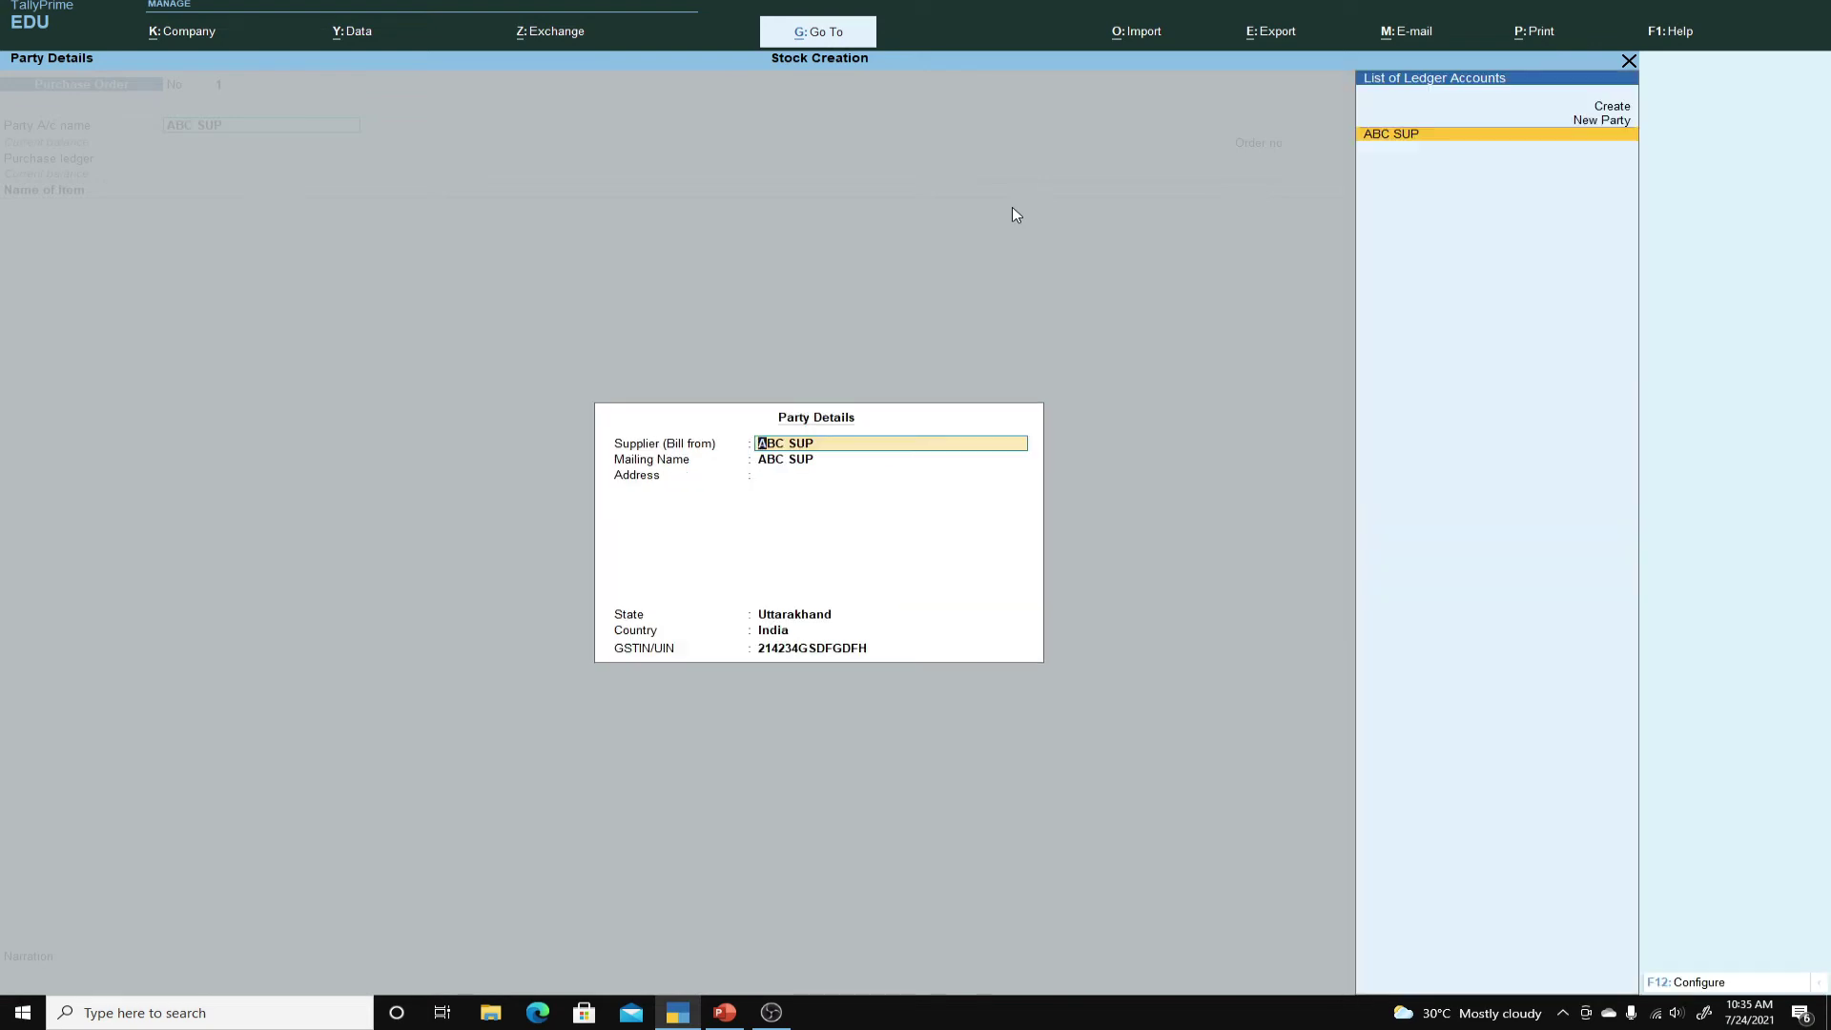
Accept the ABC SUP party details and enter the purchase order number.
key(Return)
key(Return)
key(Return)
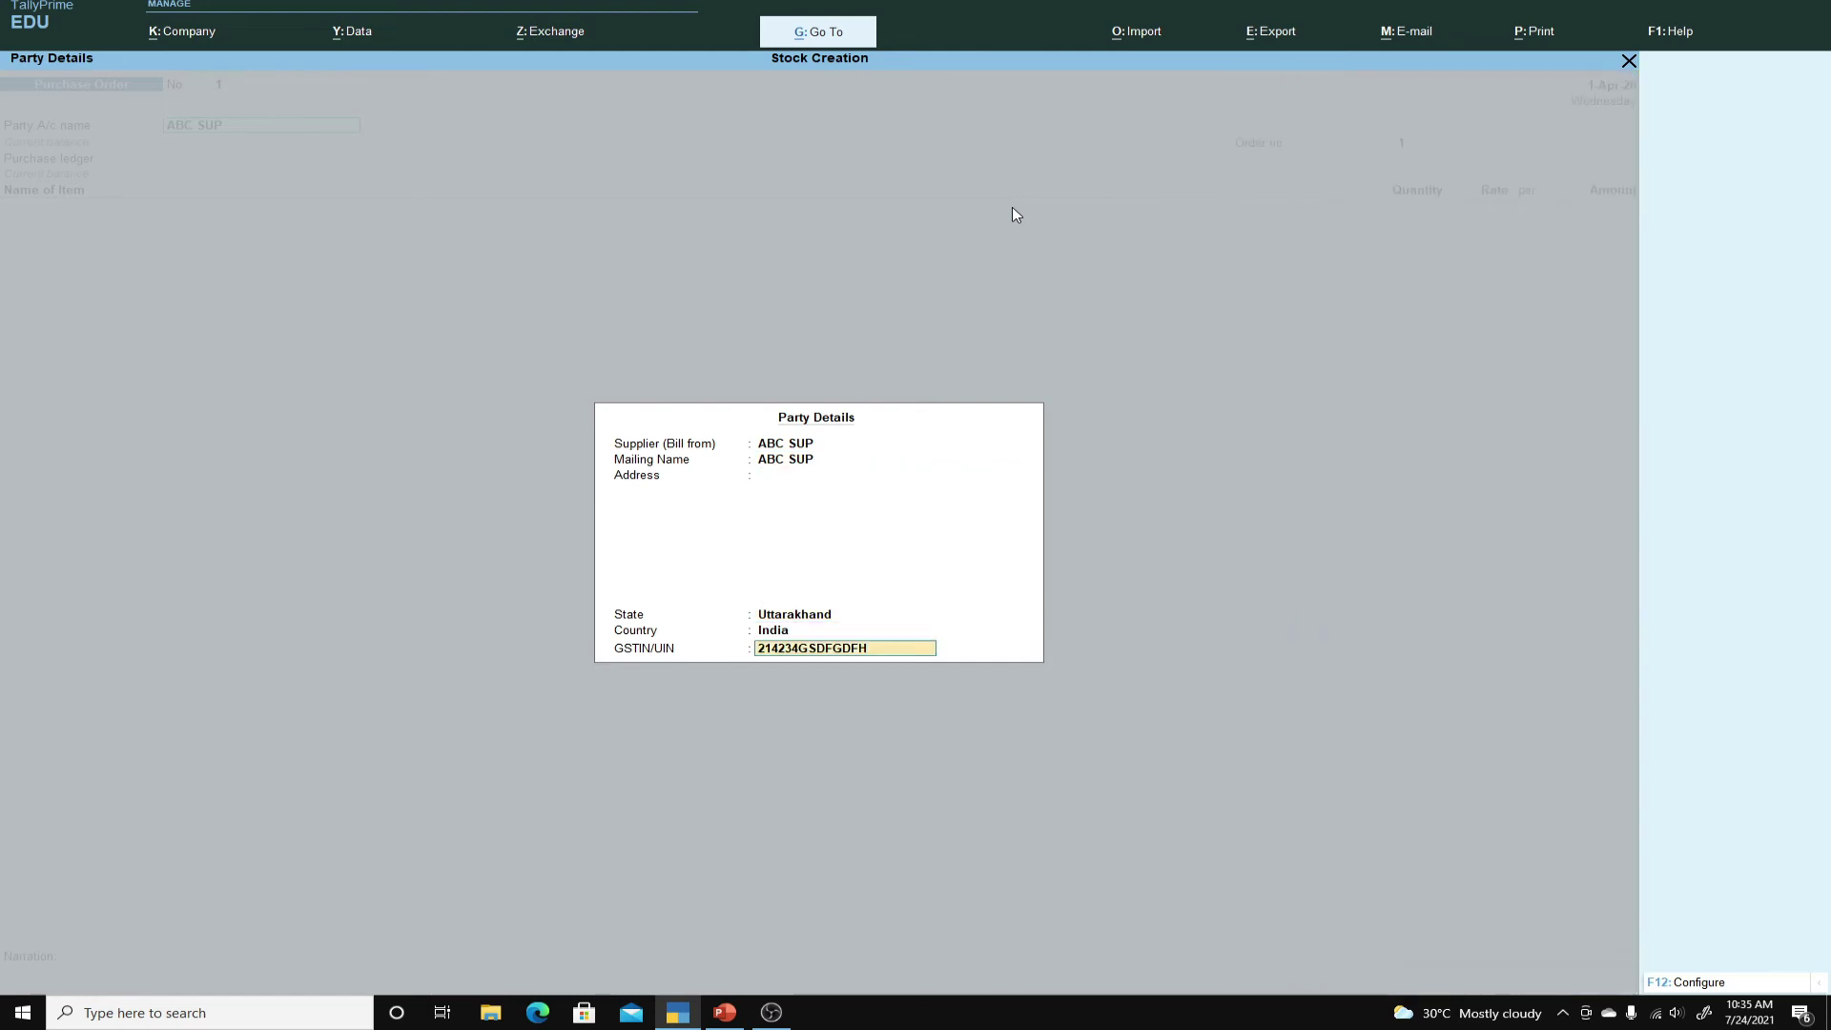
key(Return)
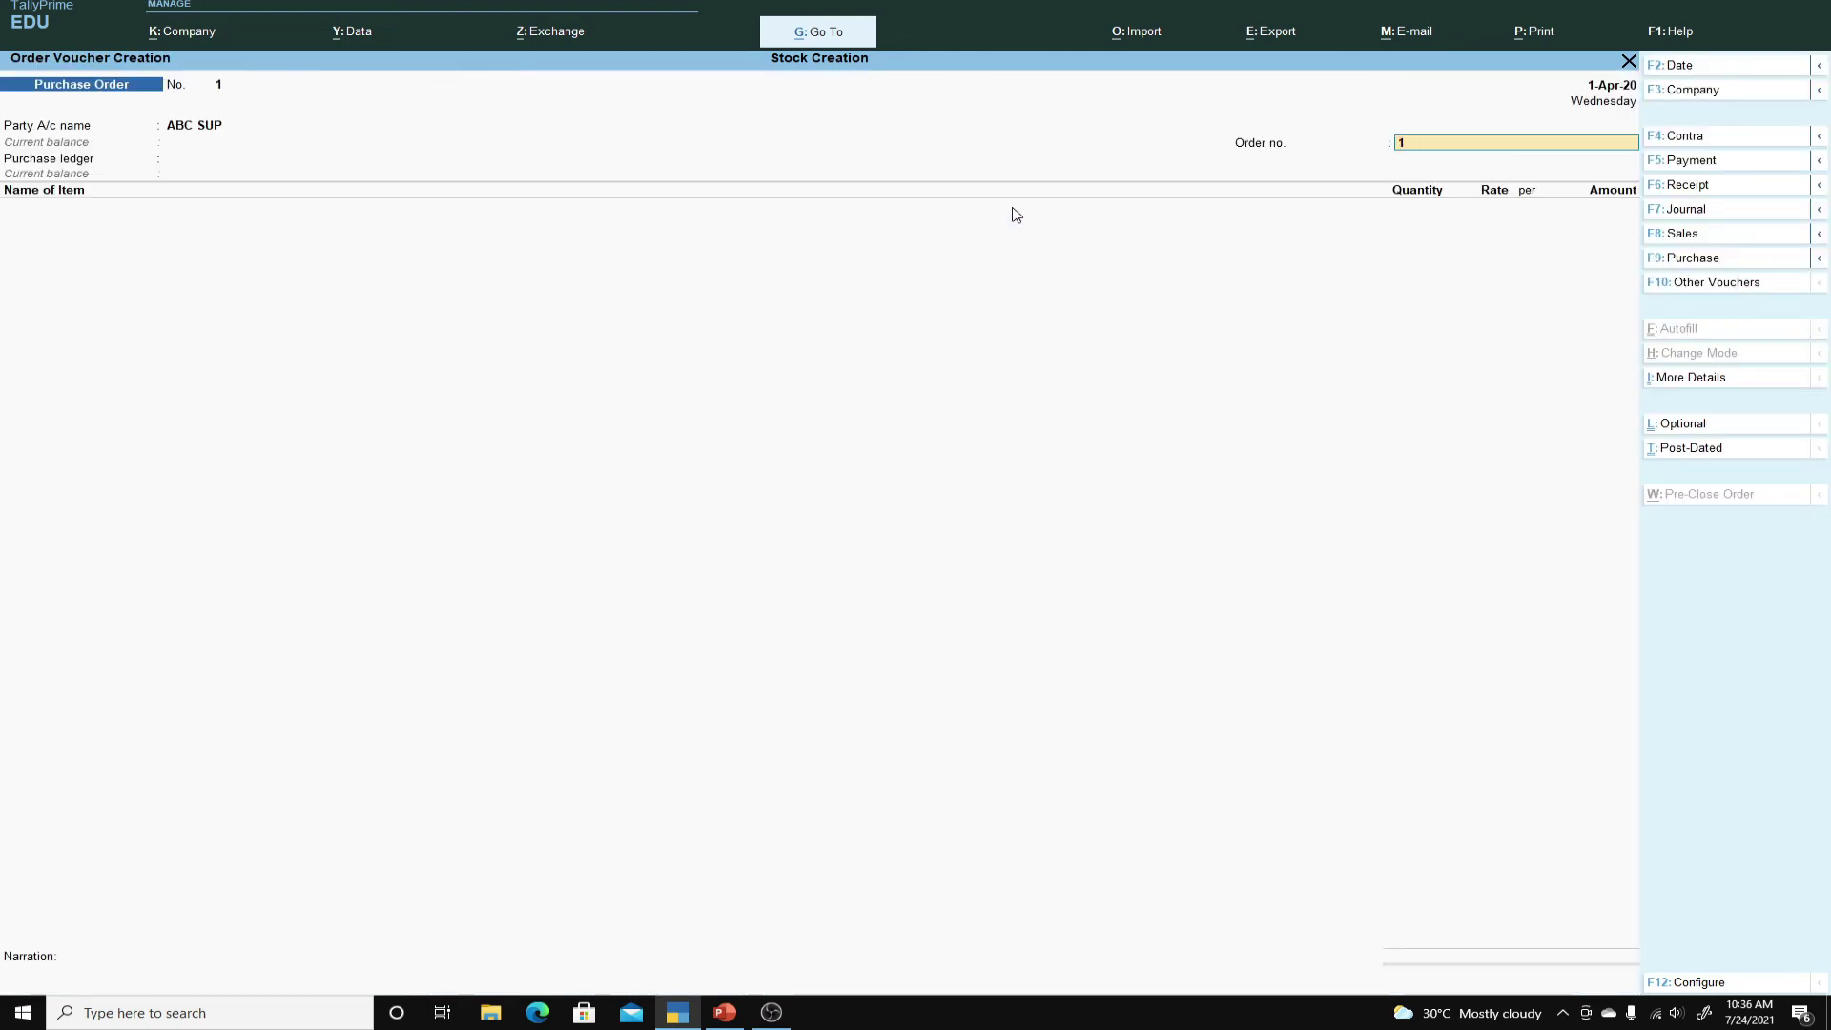
text(PO/09/)
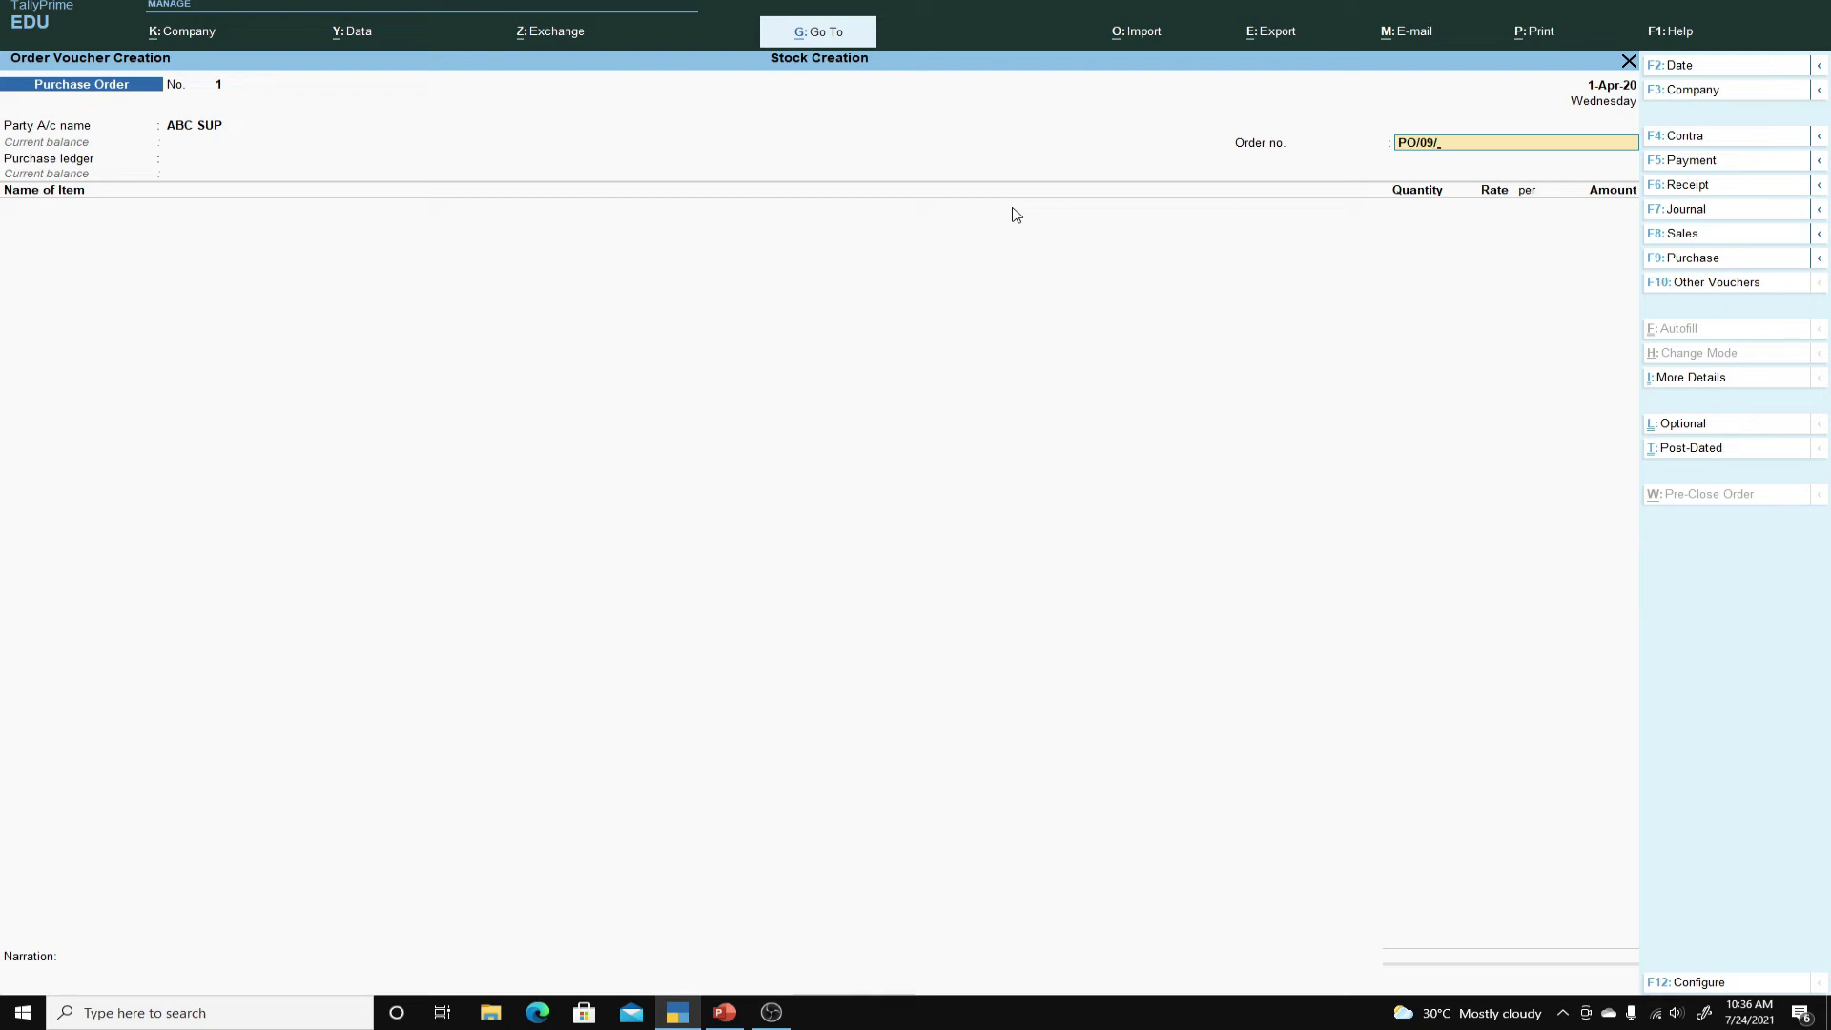
key(Return)
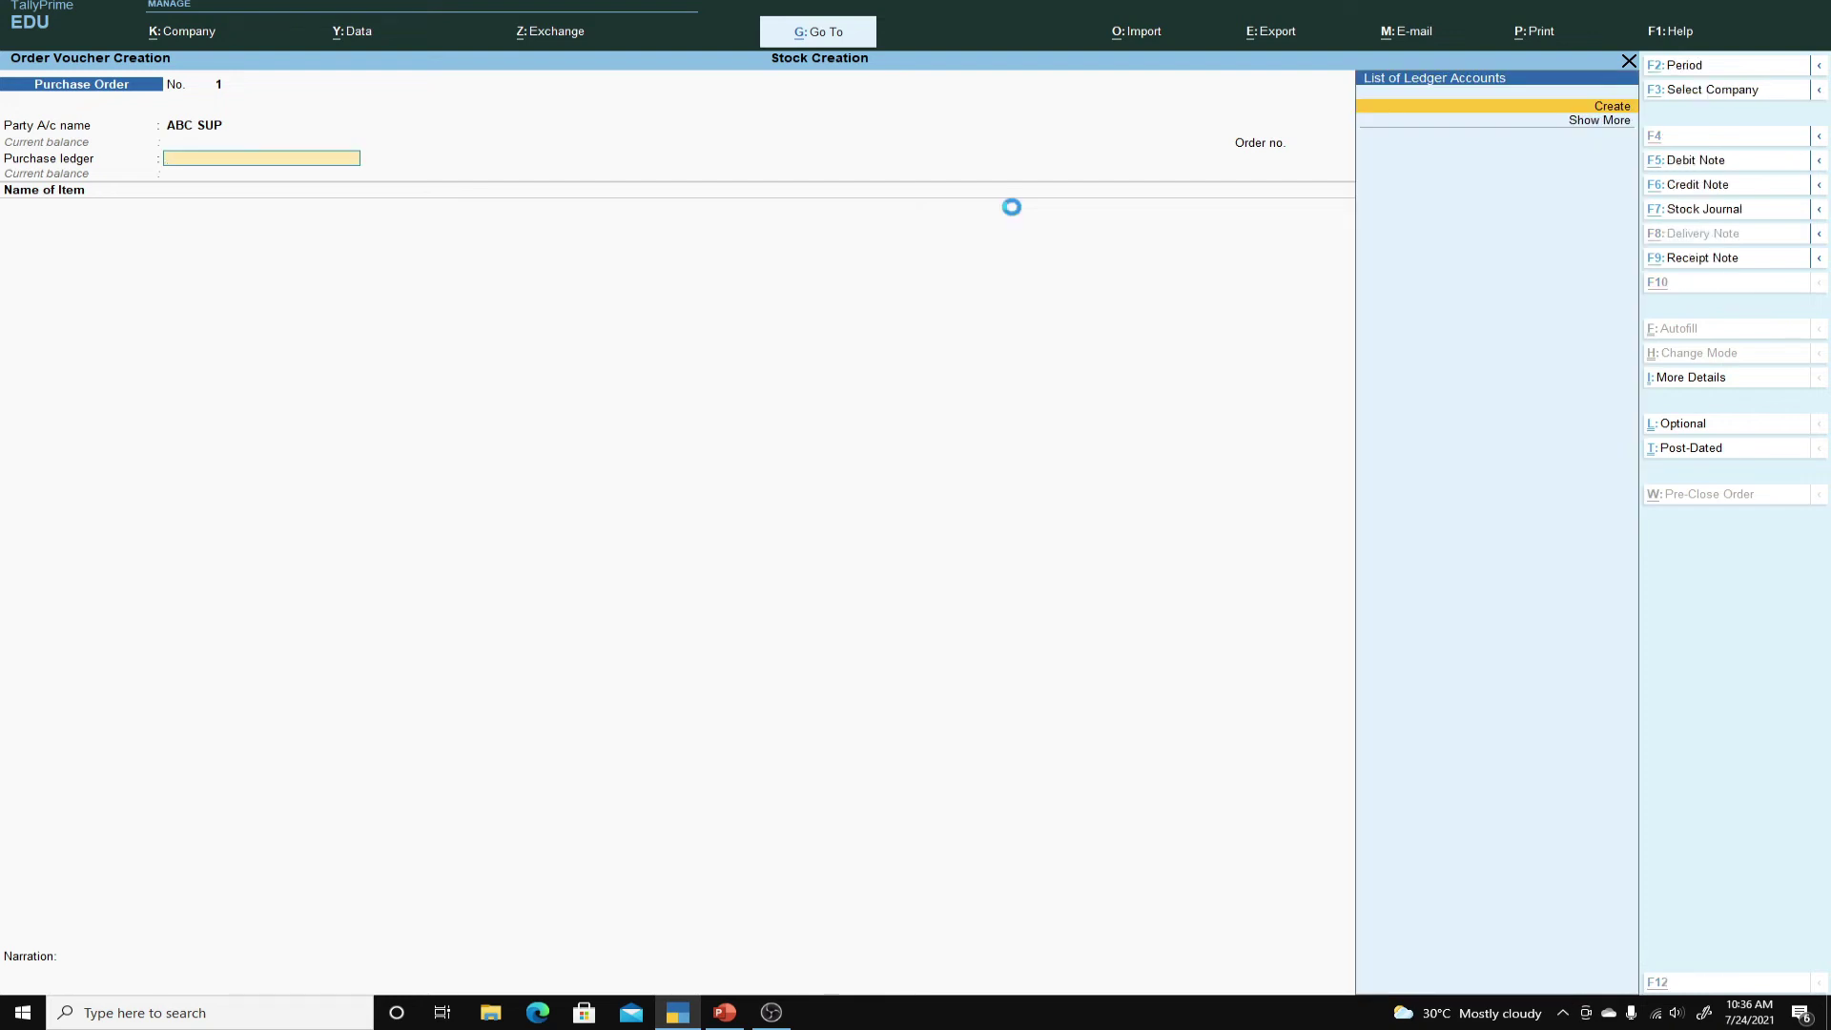
Create a purchase ledger named PURCHASE under Purchase Accounts with the ledger type Not Applicable.
key(alt+c)
text(PURCHASE)
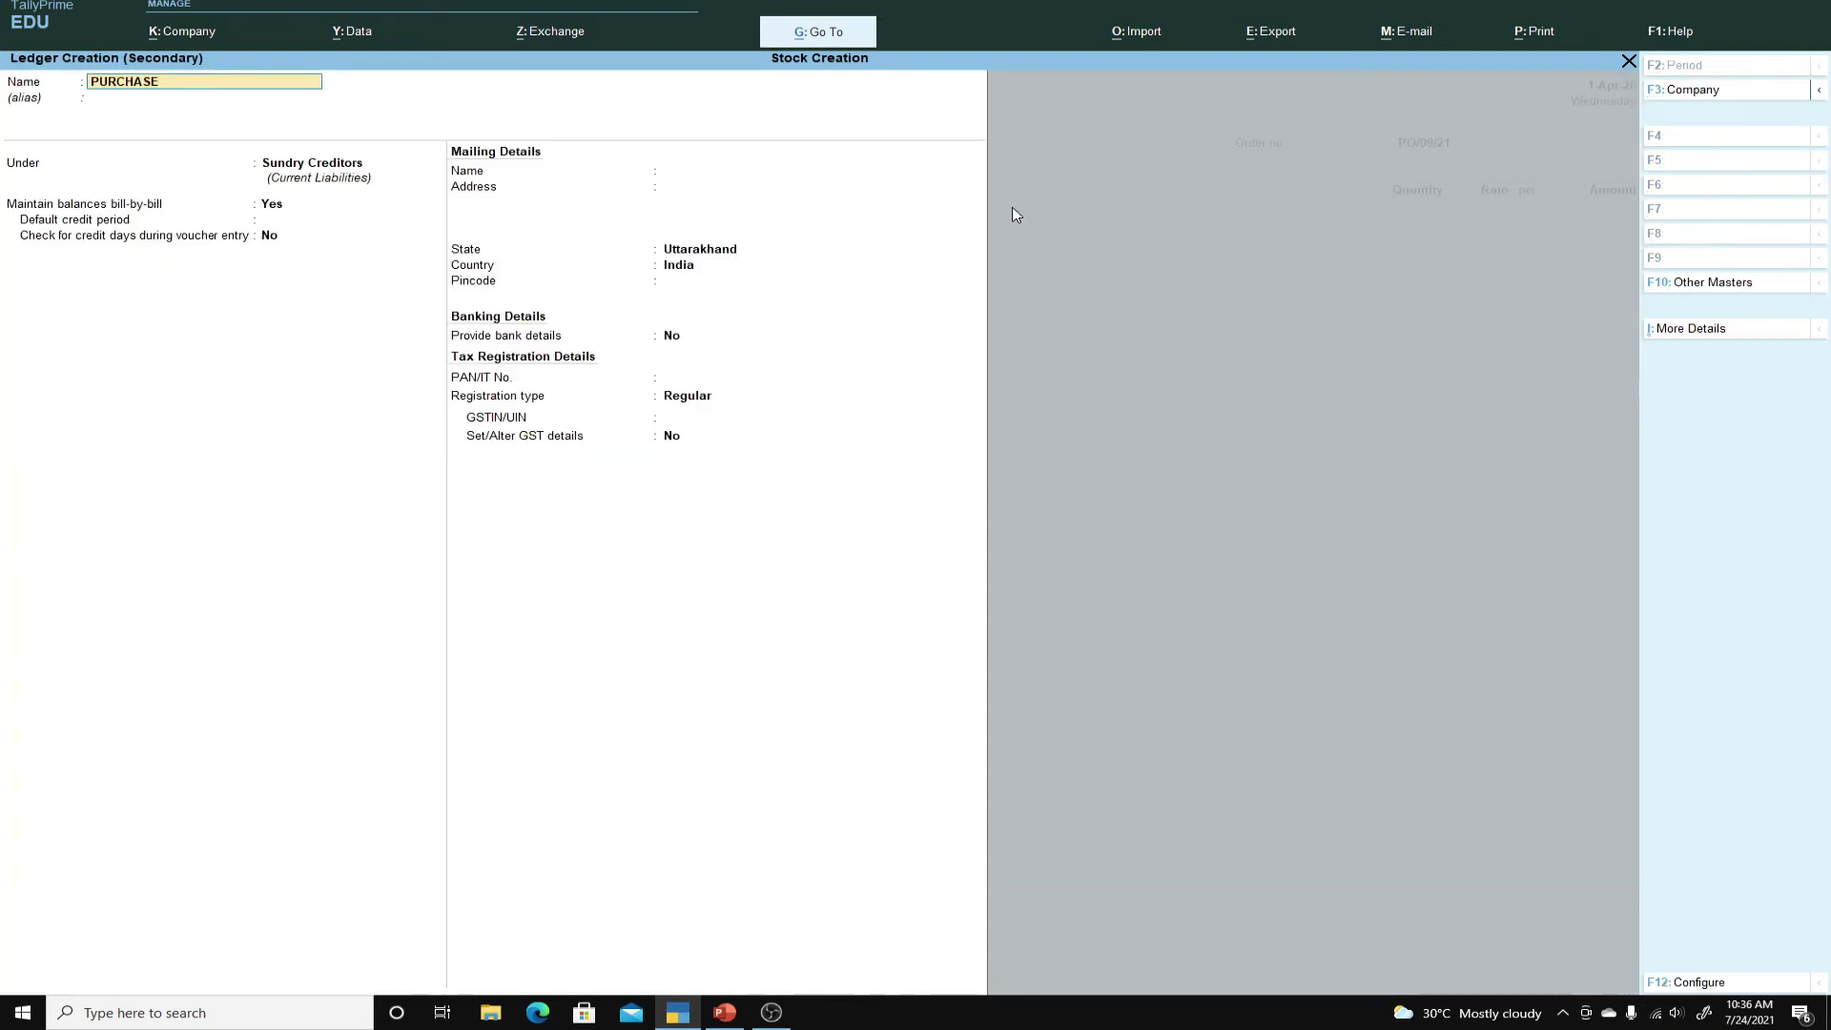
key(Return)
text(PUR)
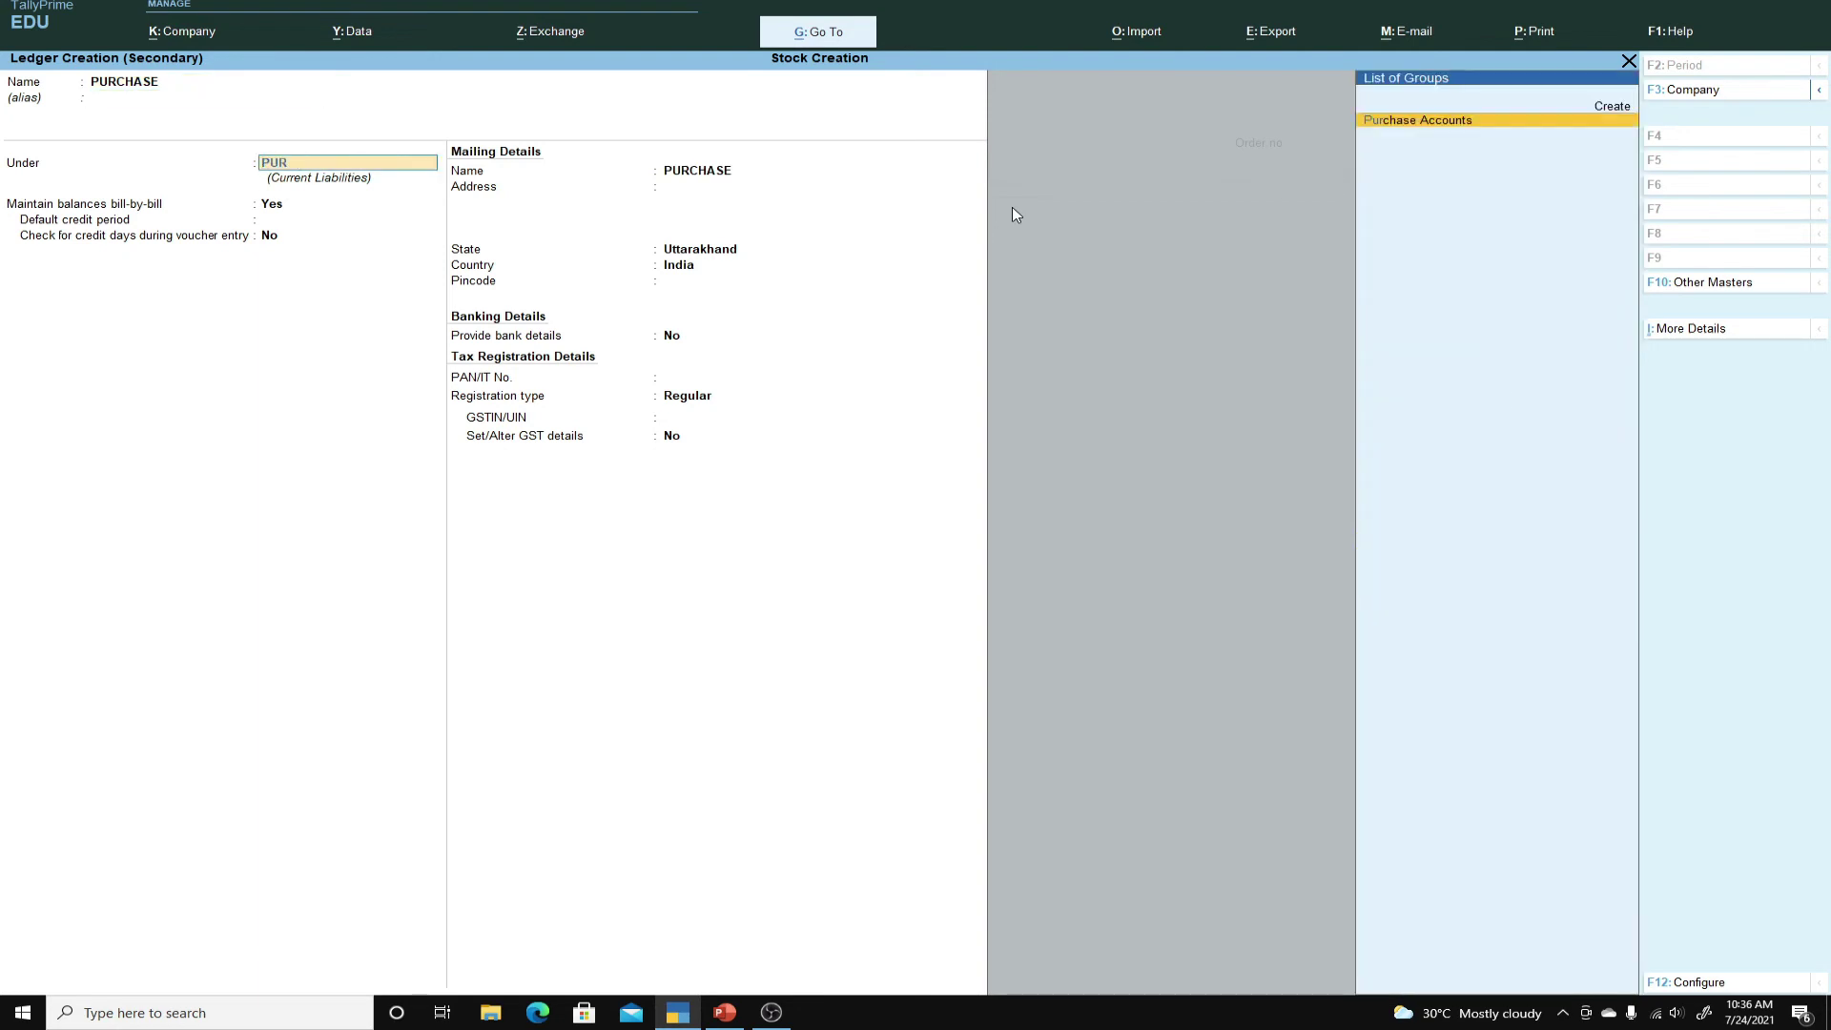
key(Return)
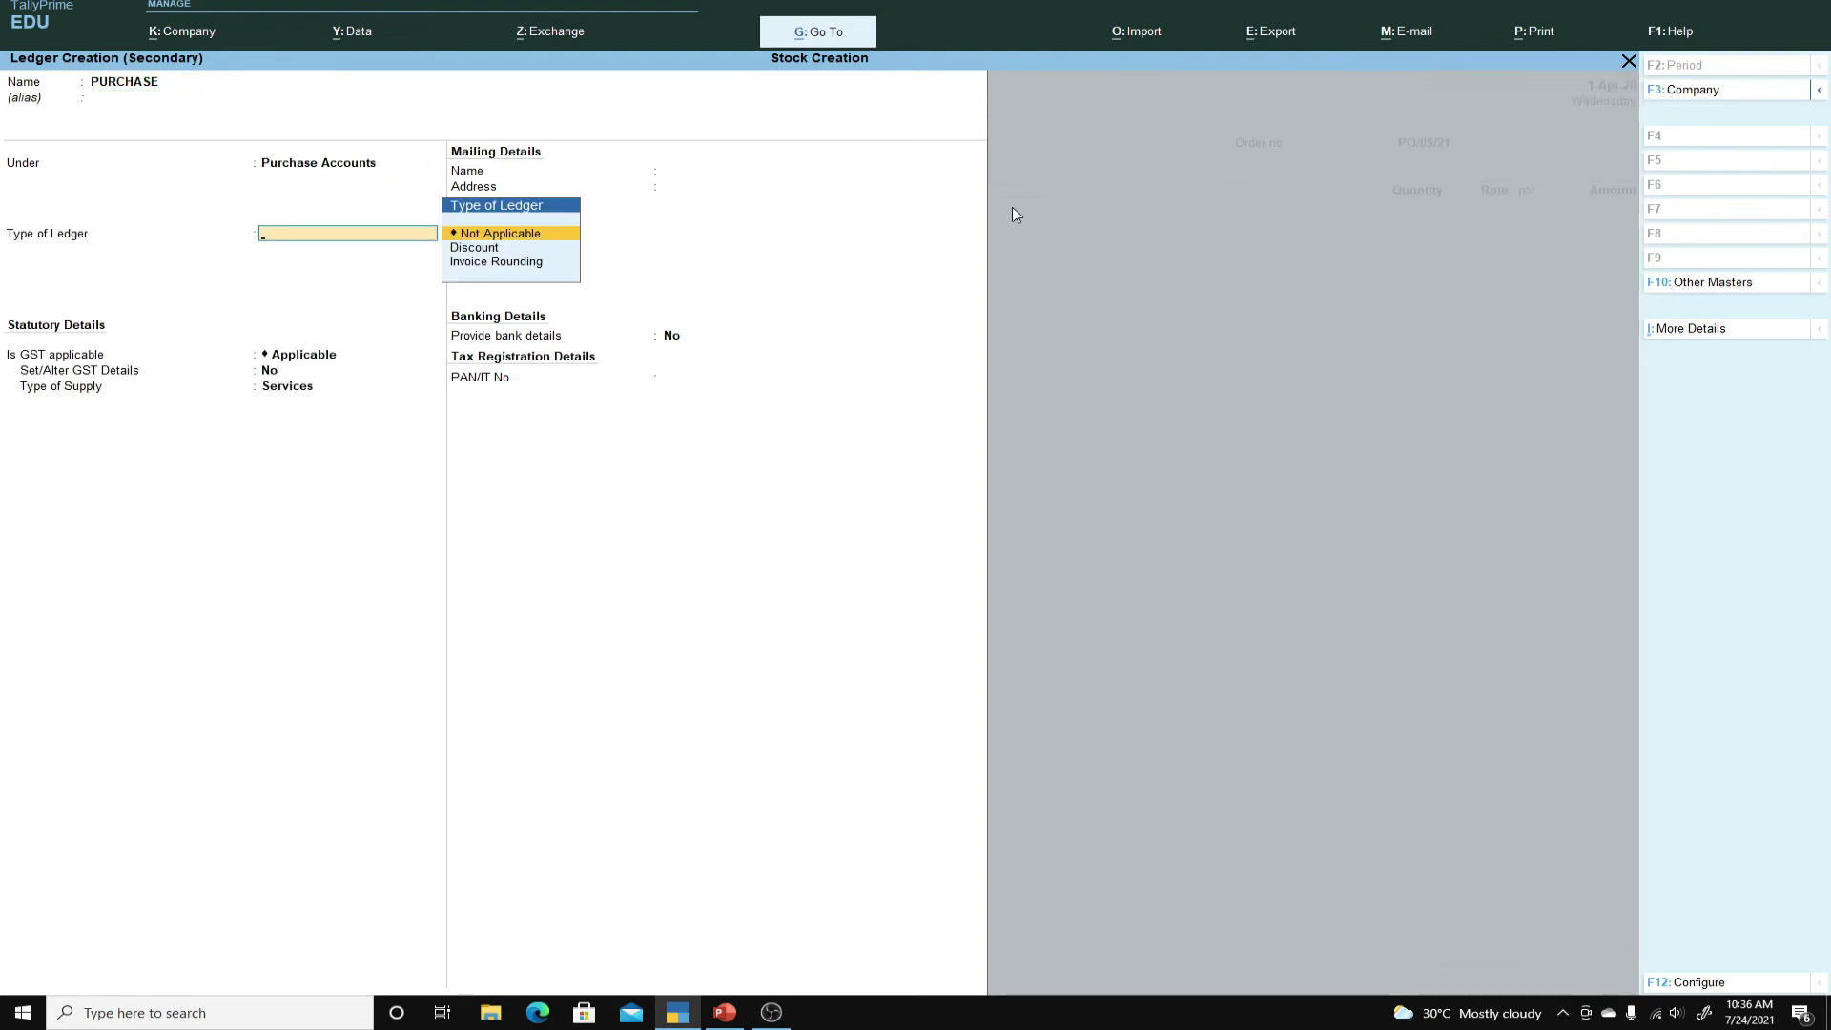
key(Return)
Enable GST details for the PURCHASE ledger and set its taxability to Taxable, leaving the HSN/SAC details blank and the nature of transaction Not Applicable.
key(Return)
text(y)
key(Return)
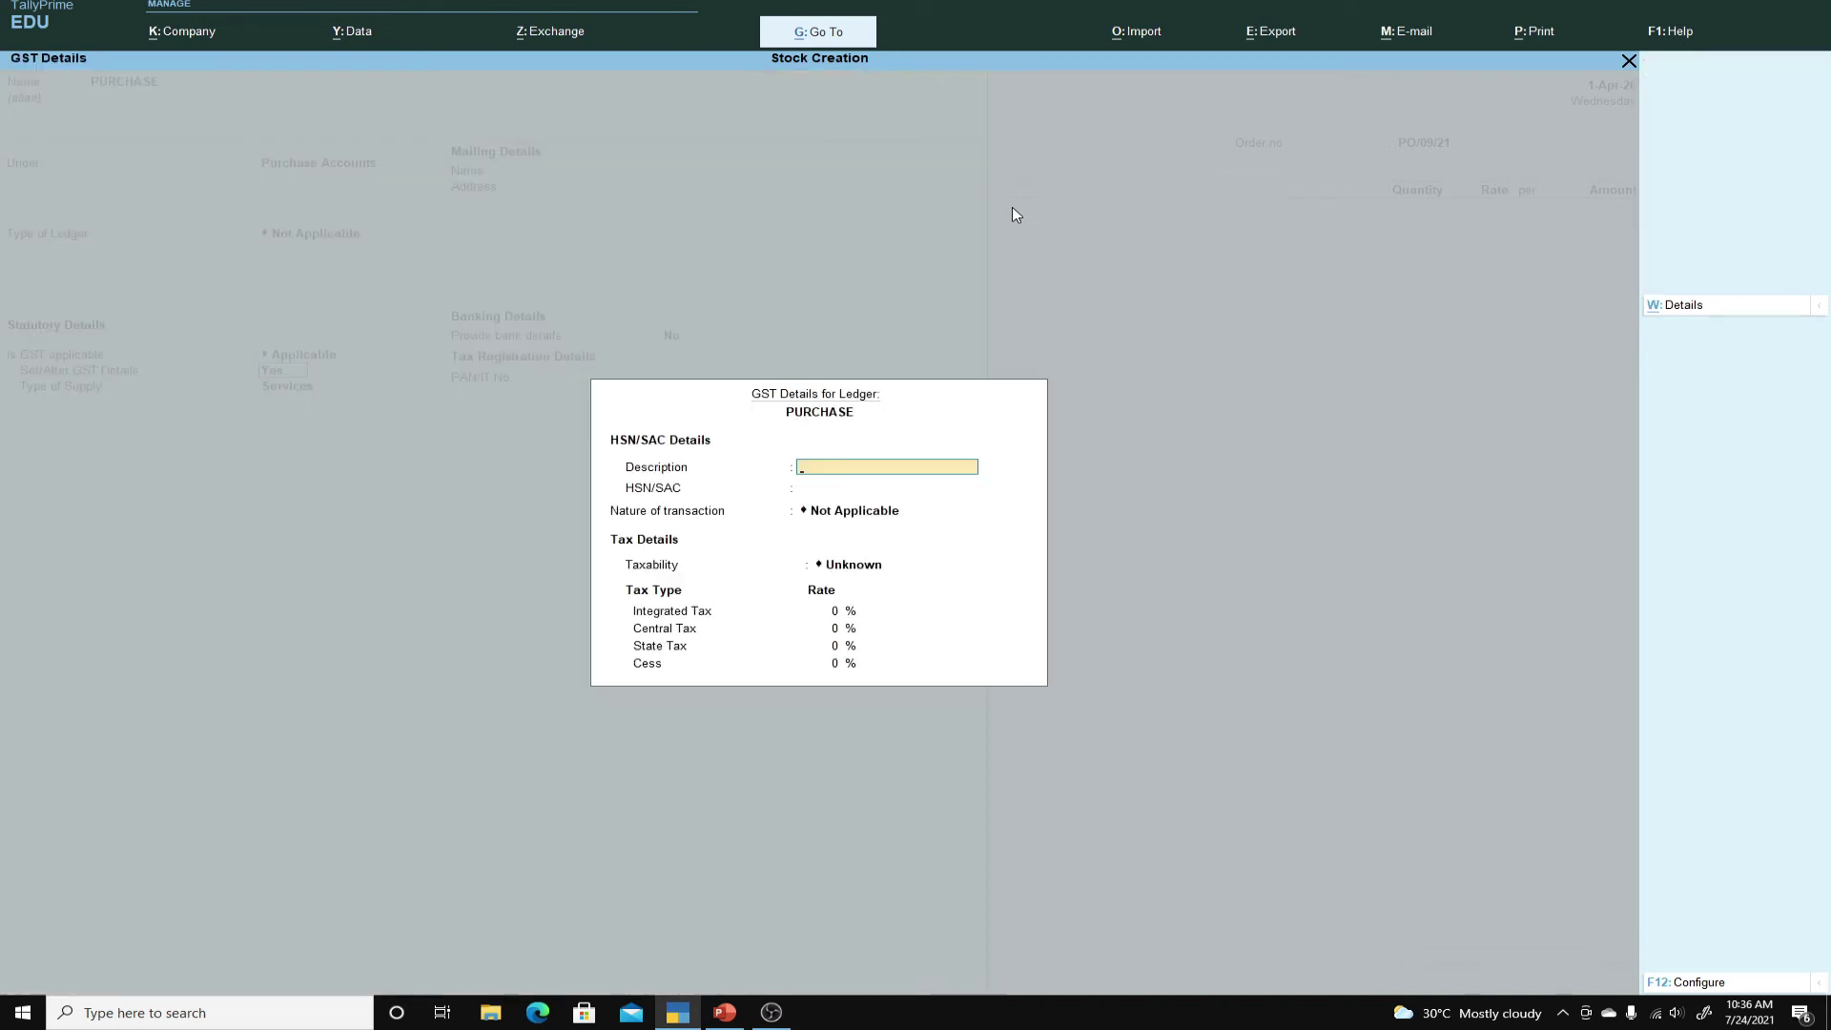
key(Return)
key(Return)
key(Return)
key(Down)
key(Down)
key(Down)
key(Return)
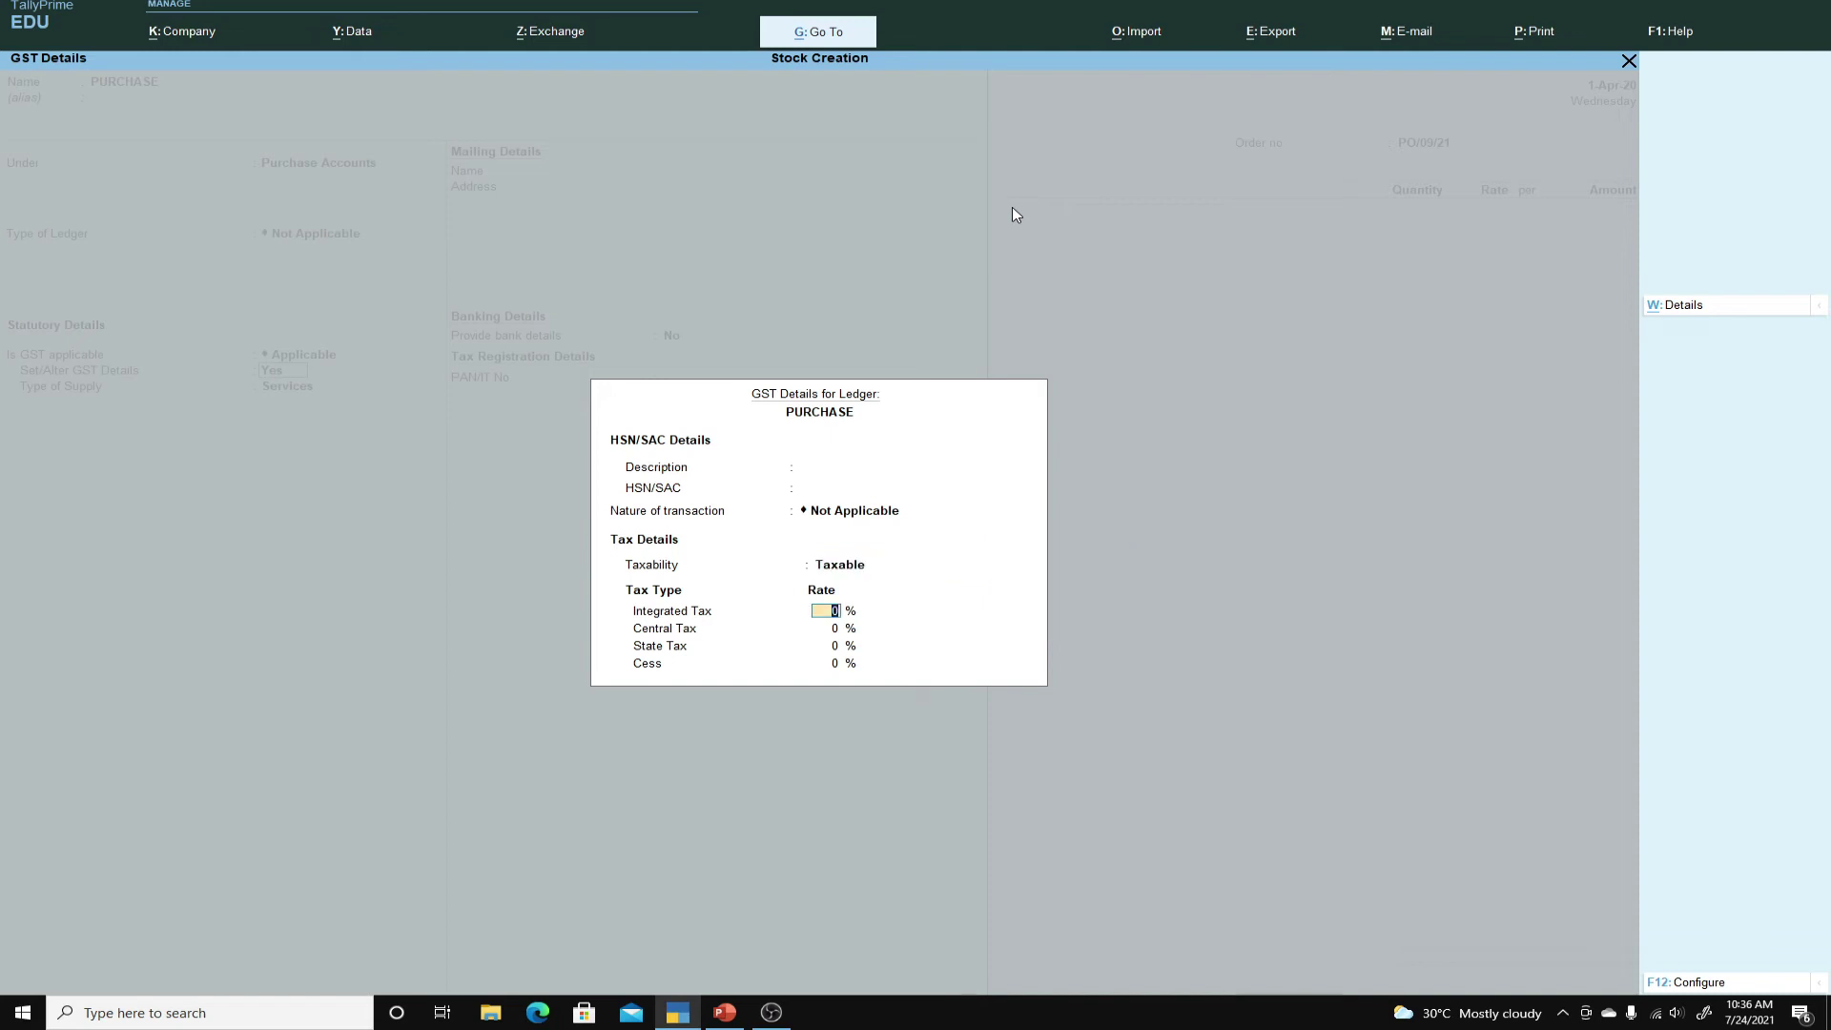
Set the PURCHASE ledger's integrated tax rate to 18% and accept its GST details.
text(18)
key(Return)
key(Return)
key(Return)
key(Return)
Set the PURCHASE ledger's type of supply to Goods and save the ledger.
key(Up)
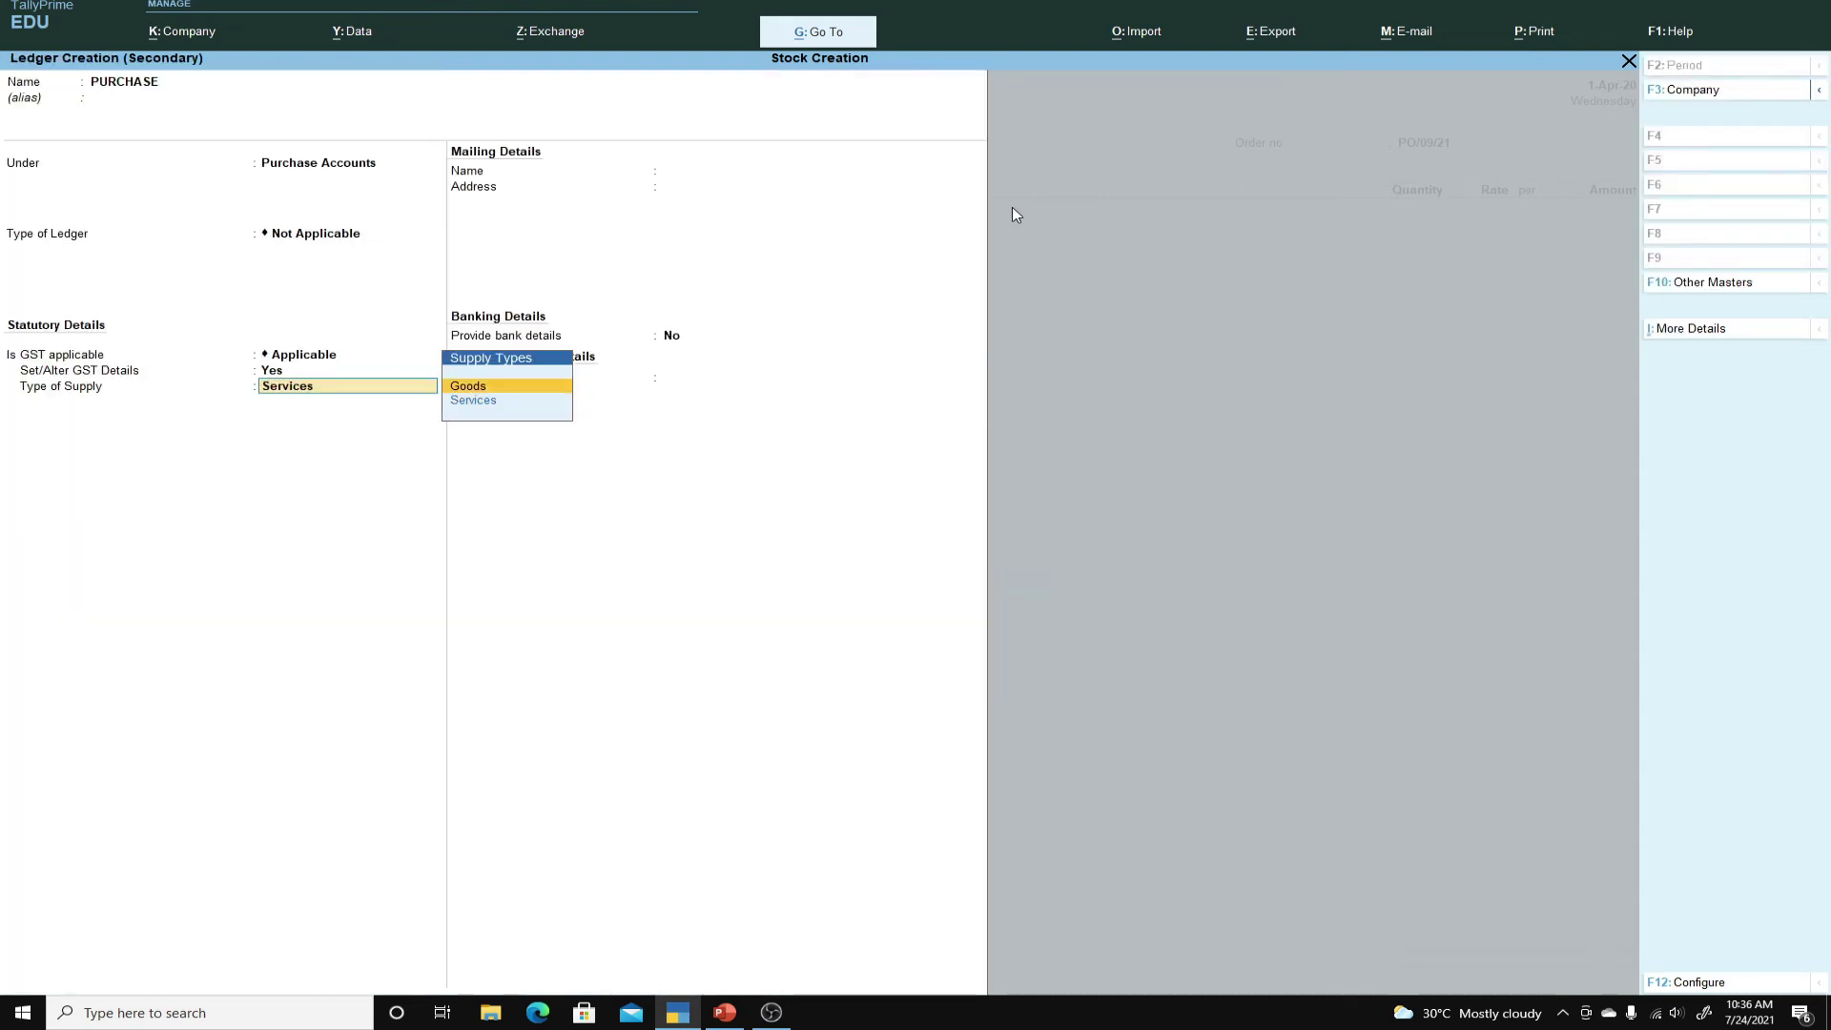
key(Return)
key(Return)
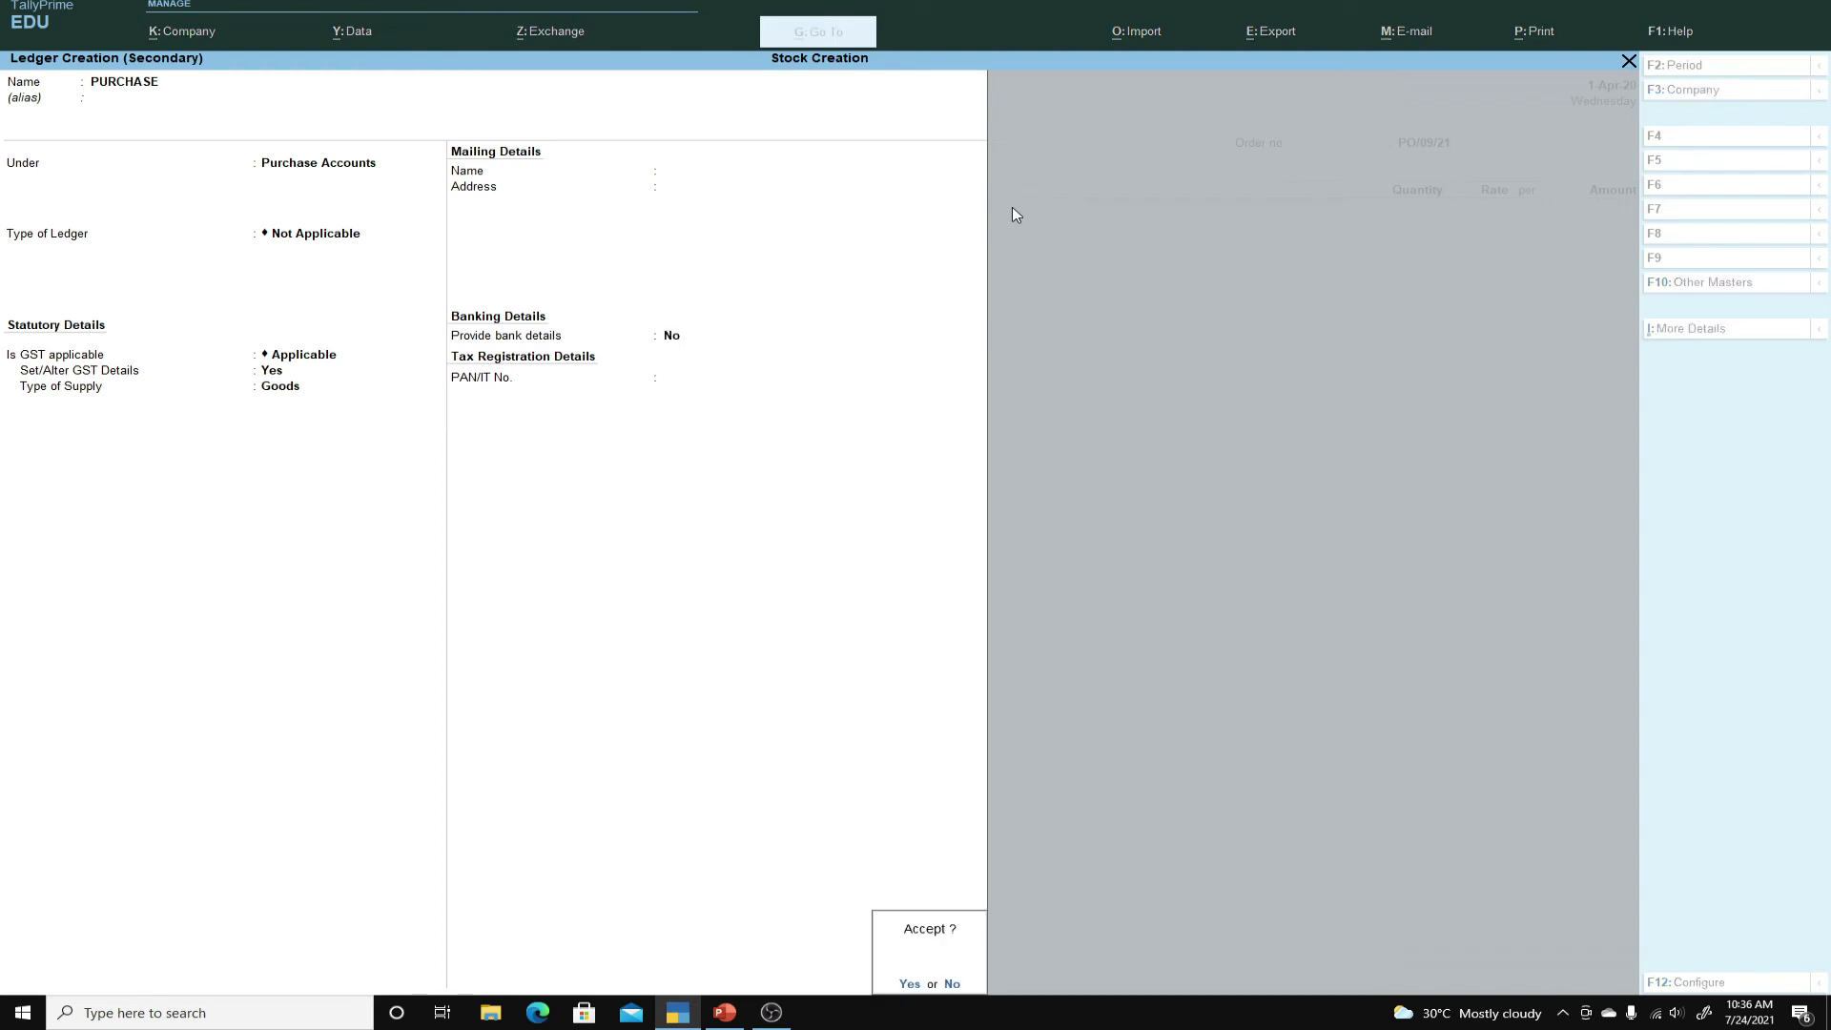
key(Return)
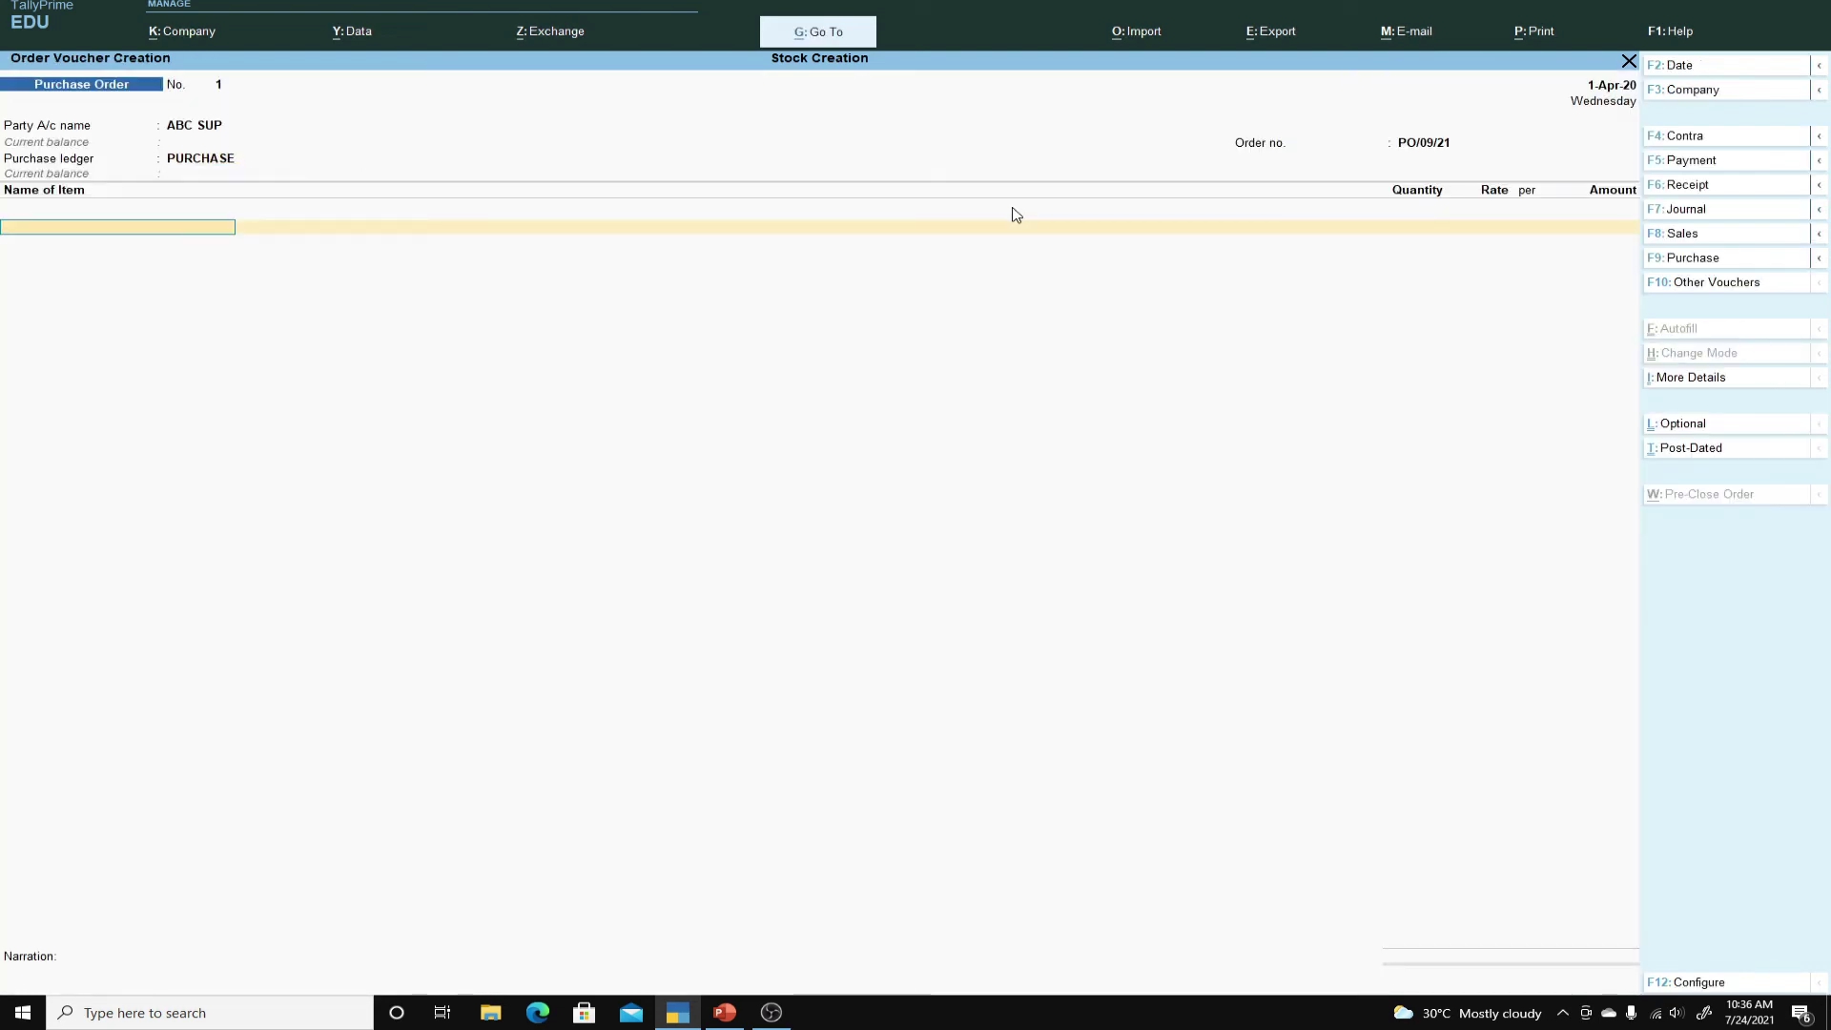
Add NETWORK CABLE to the purchase order, due 1-Apr-20 at any location, with quantity 12 MTR at 45.00 per MTR.
text(N)
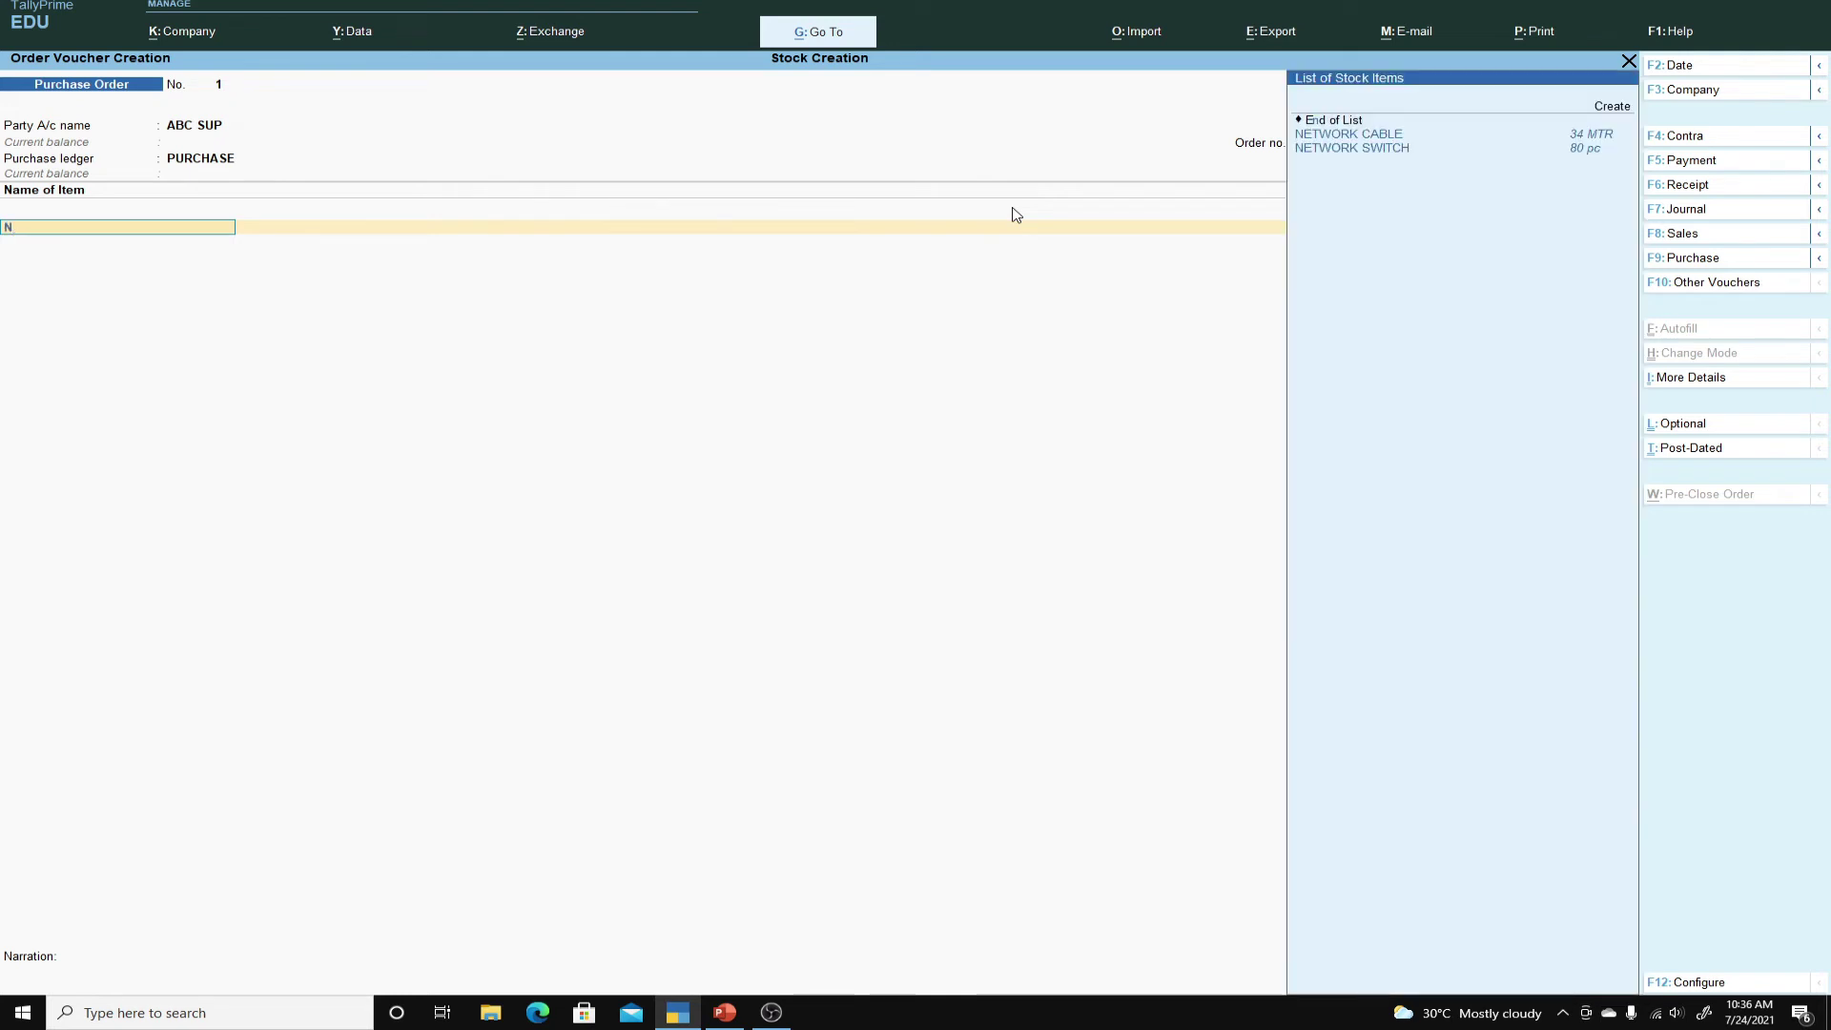
key(Return)
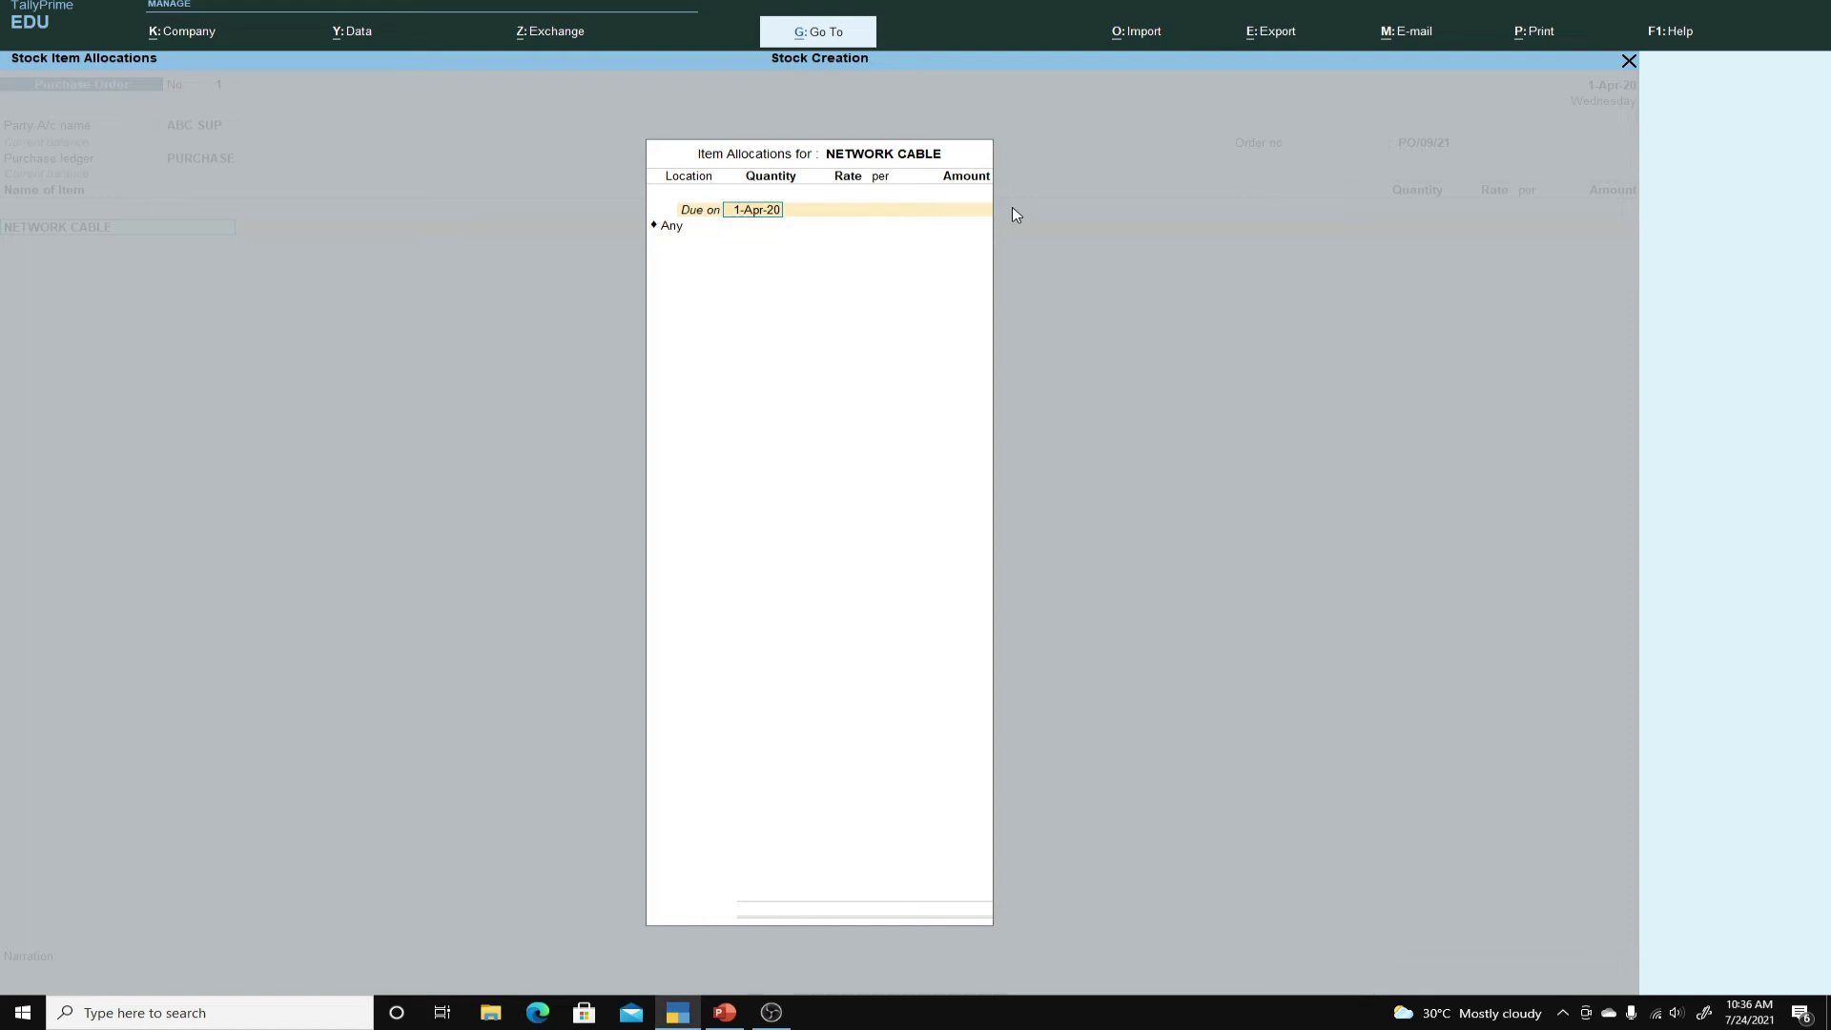
key(Return)
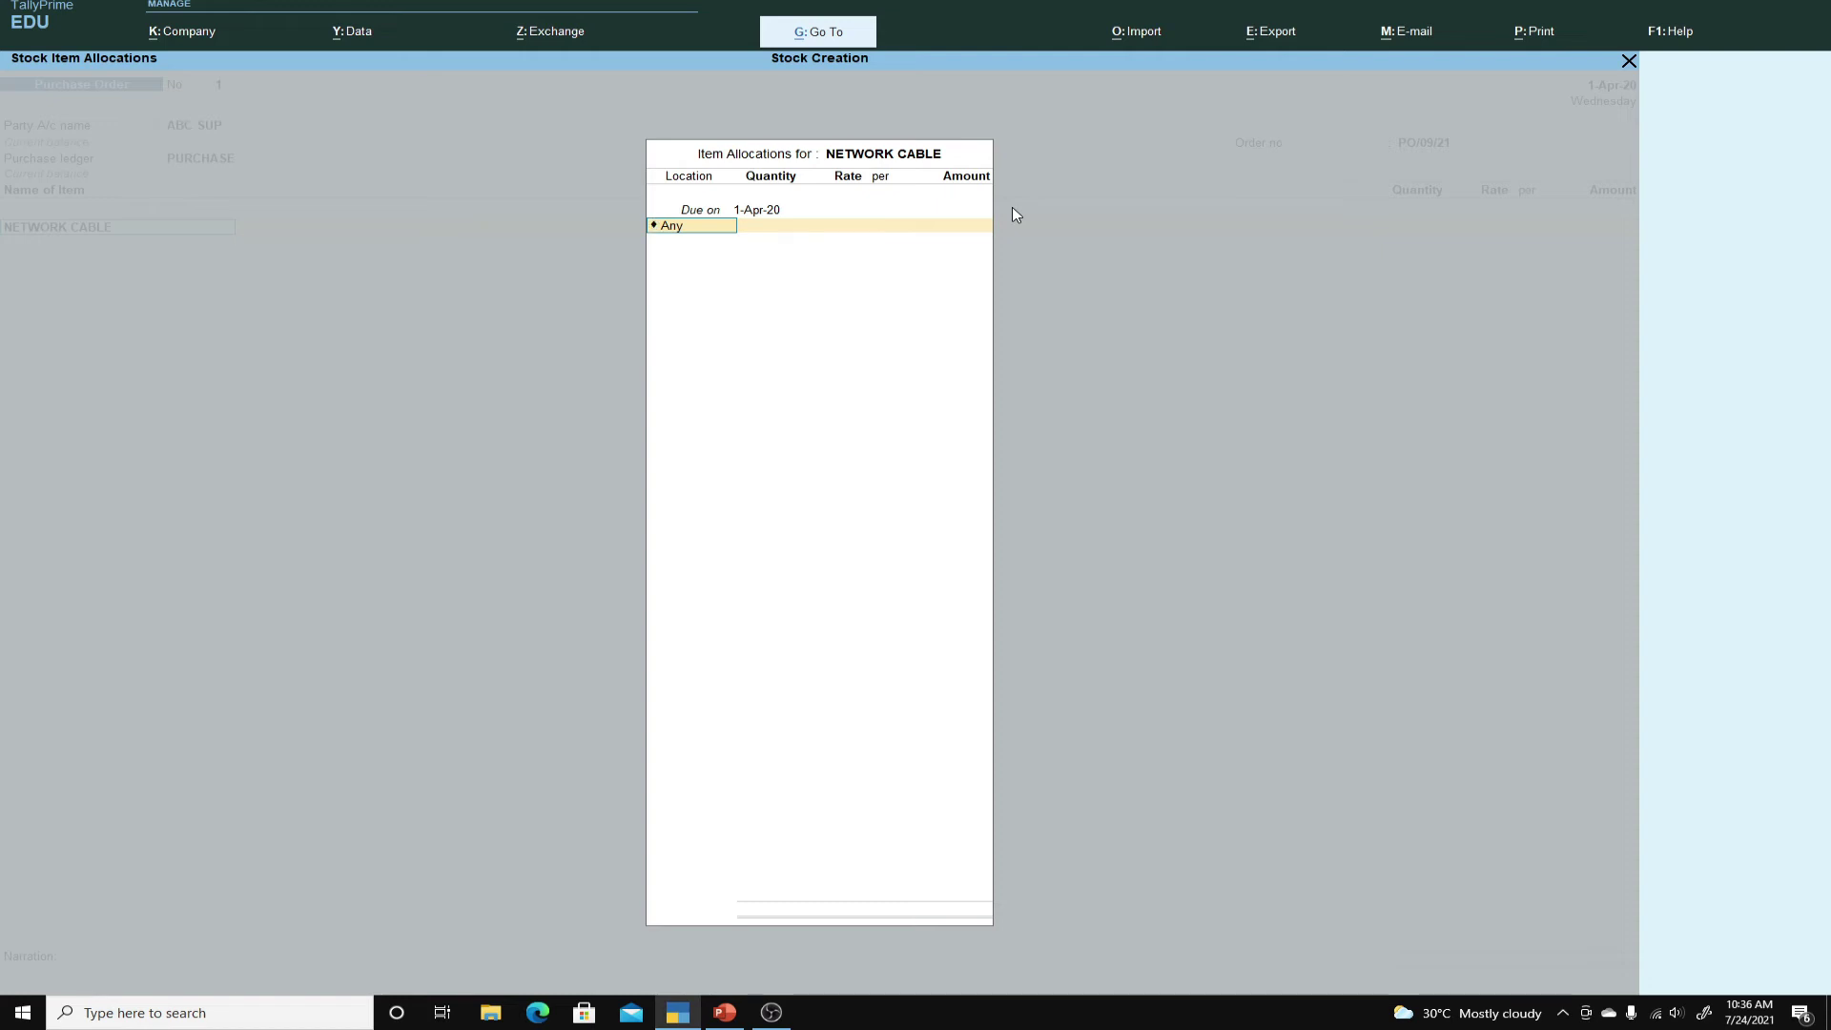
key(Return)
text(12)
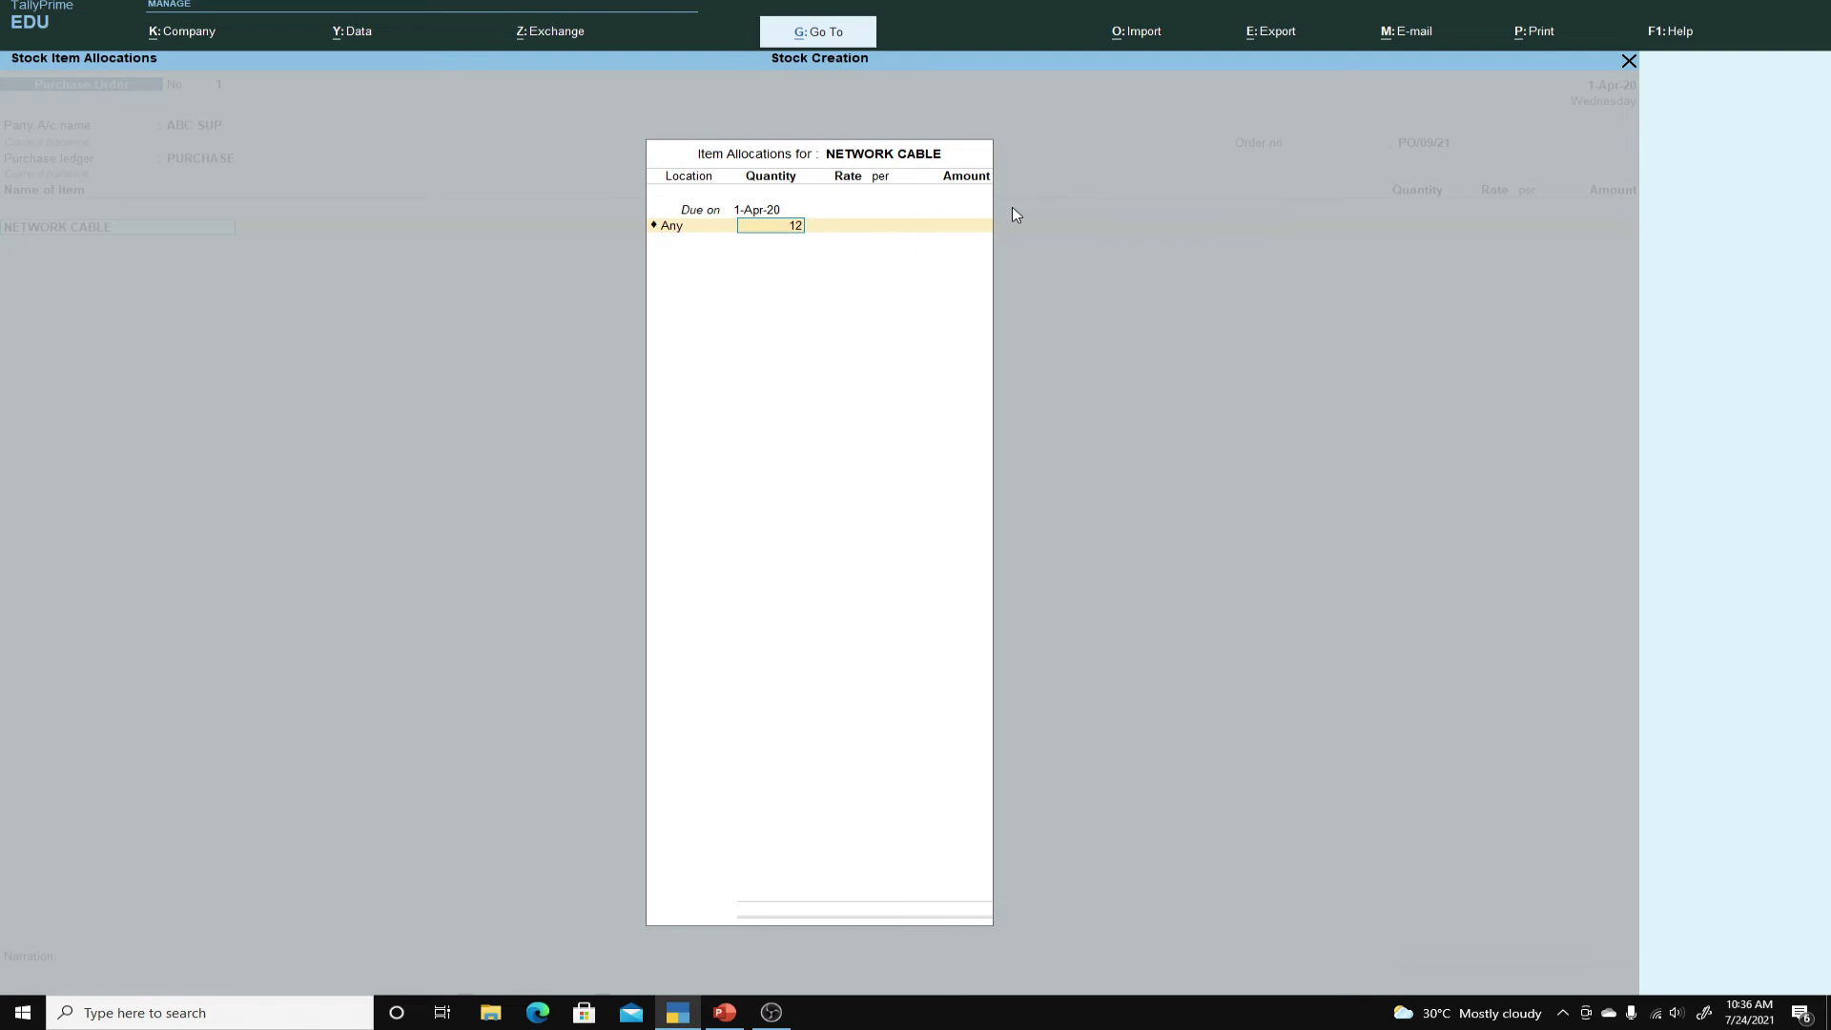
key(Return)
key(Return)
key(Return)
key(Return)
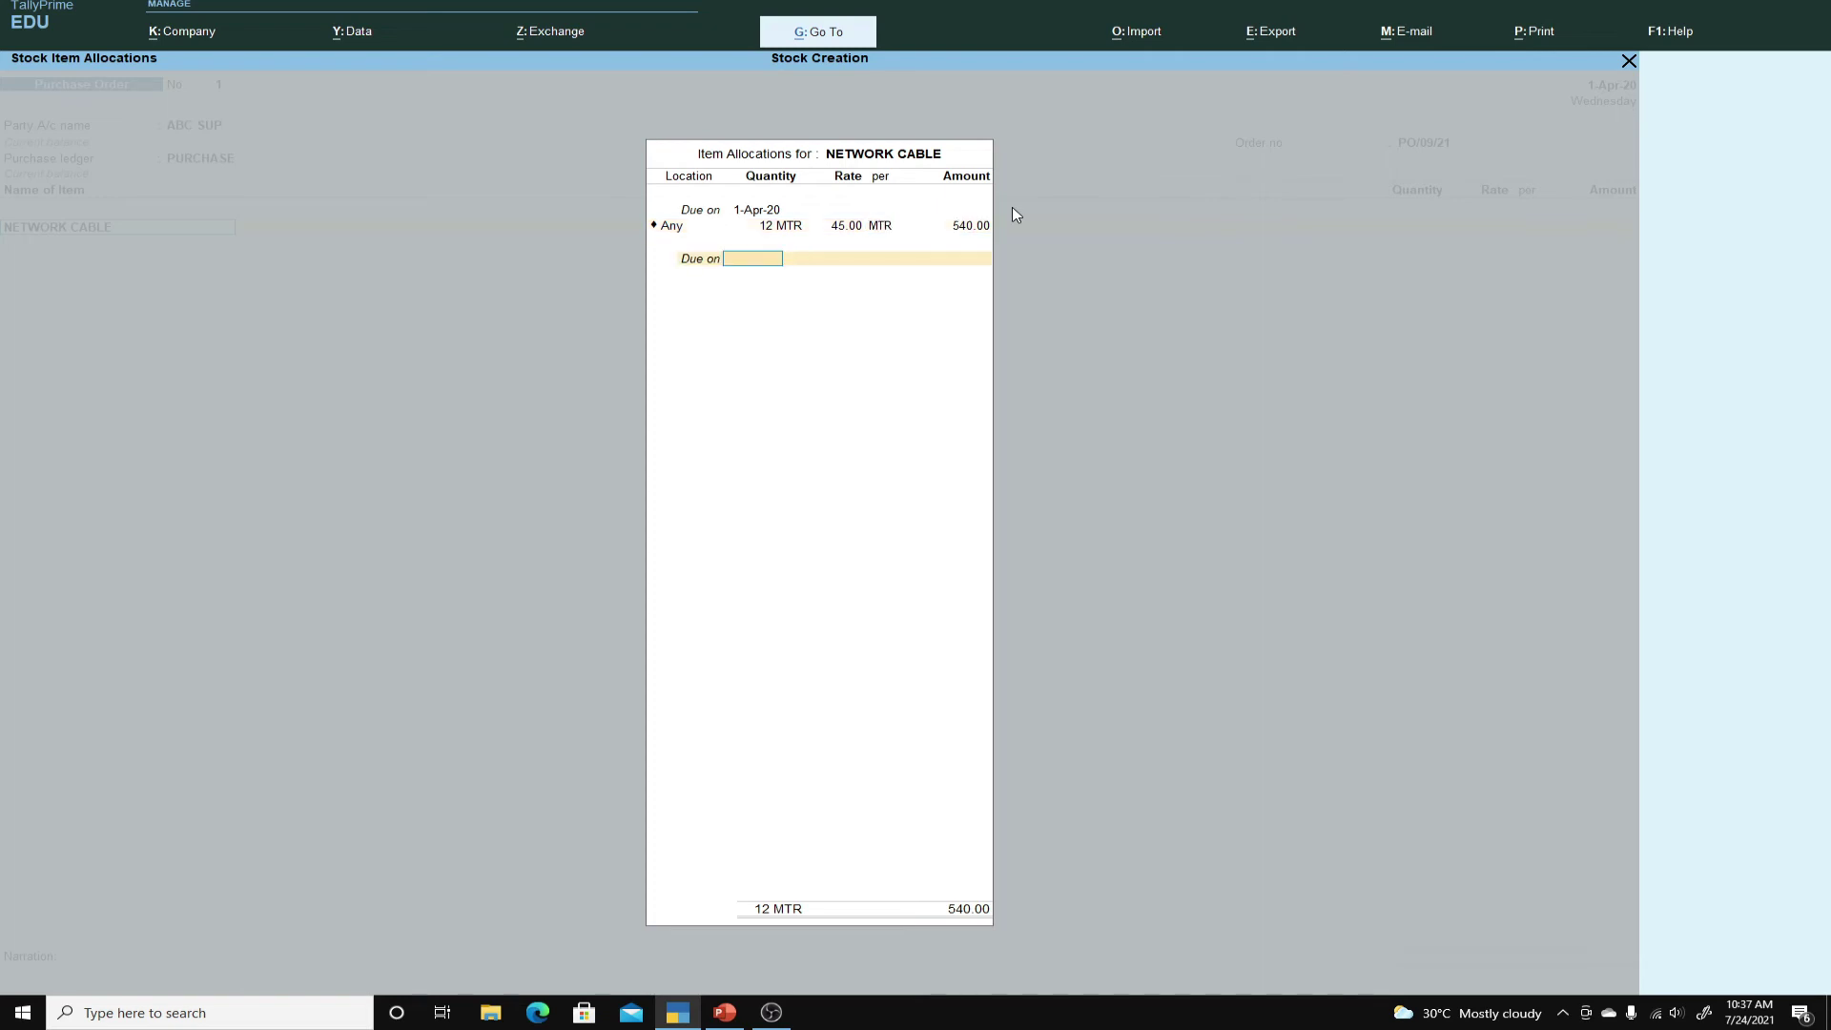
key(Return)
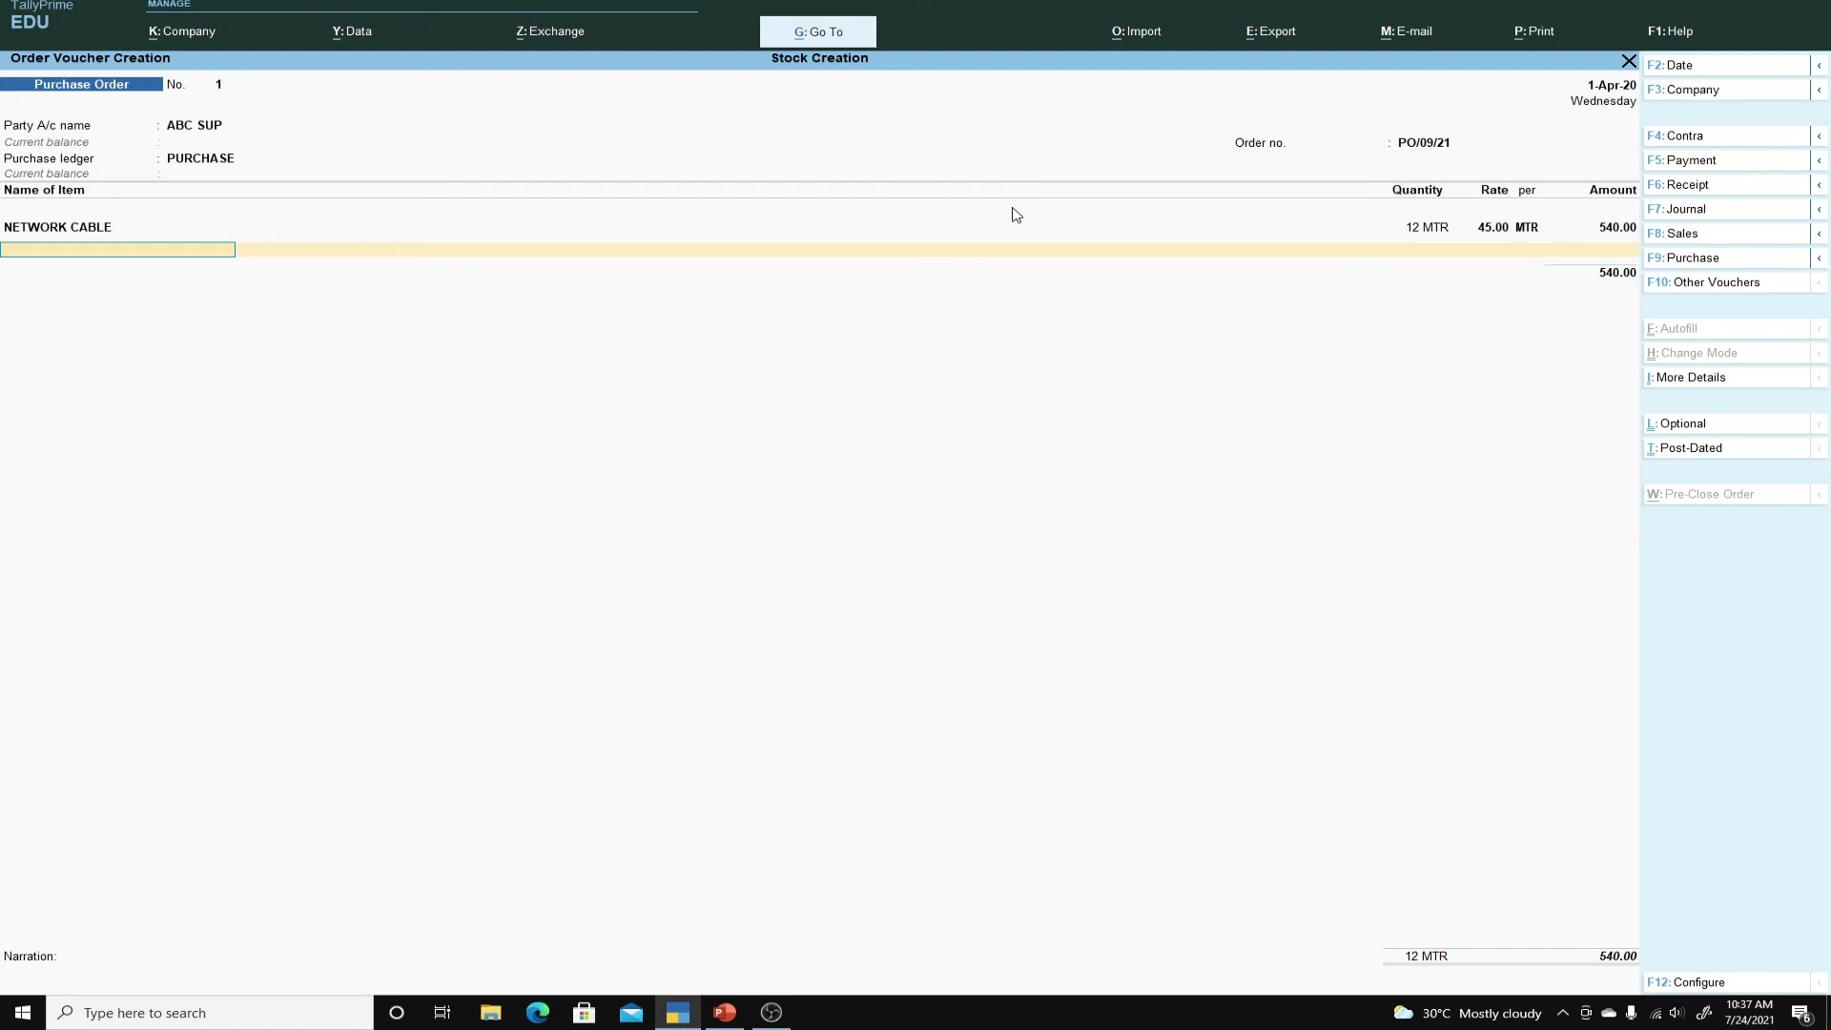
Add PROJECTOR to the purchase order, due 1-Apr-20 at any location, with quantity 2 pc at 10,000.00 per pc.
text(PRO)
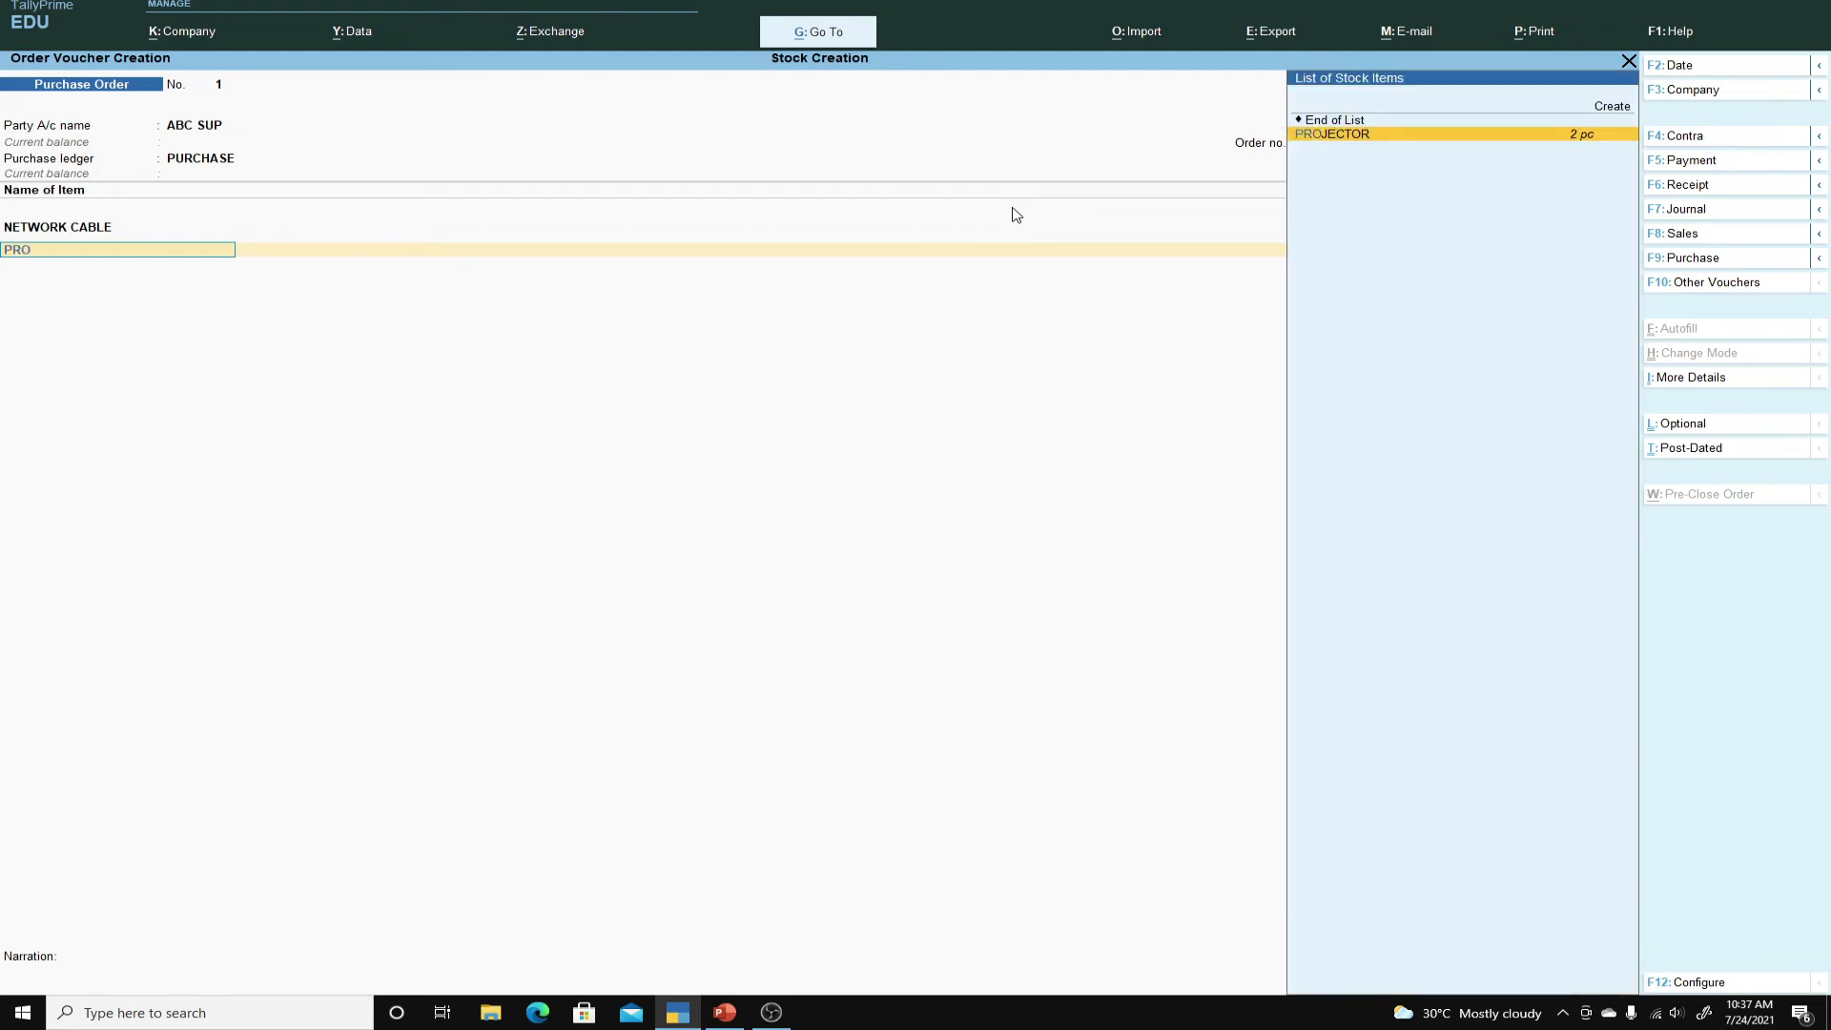
key(Return)
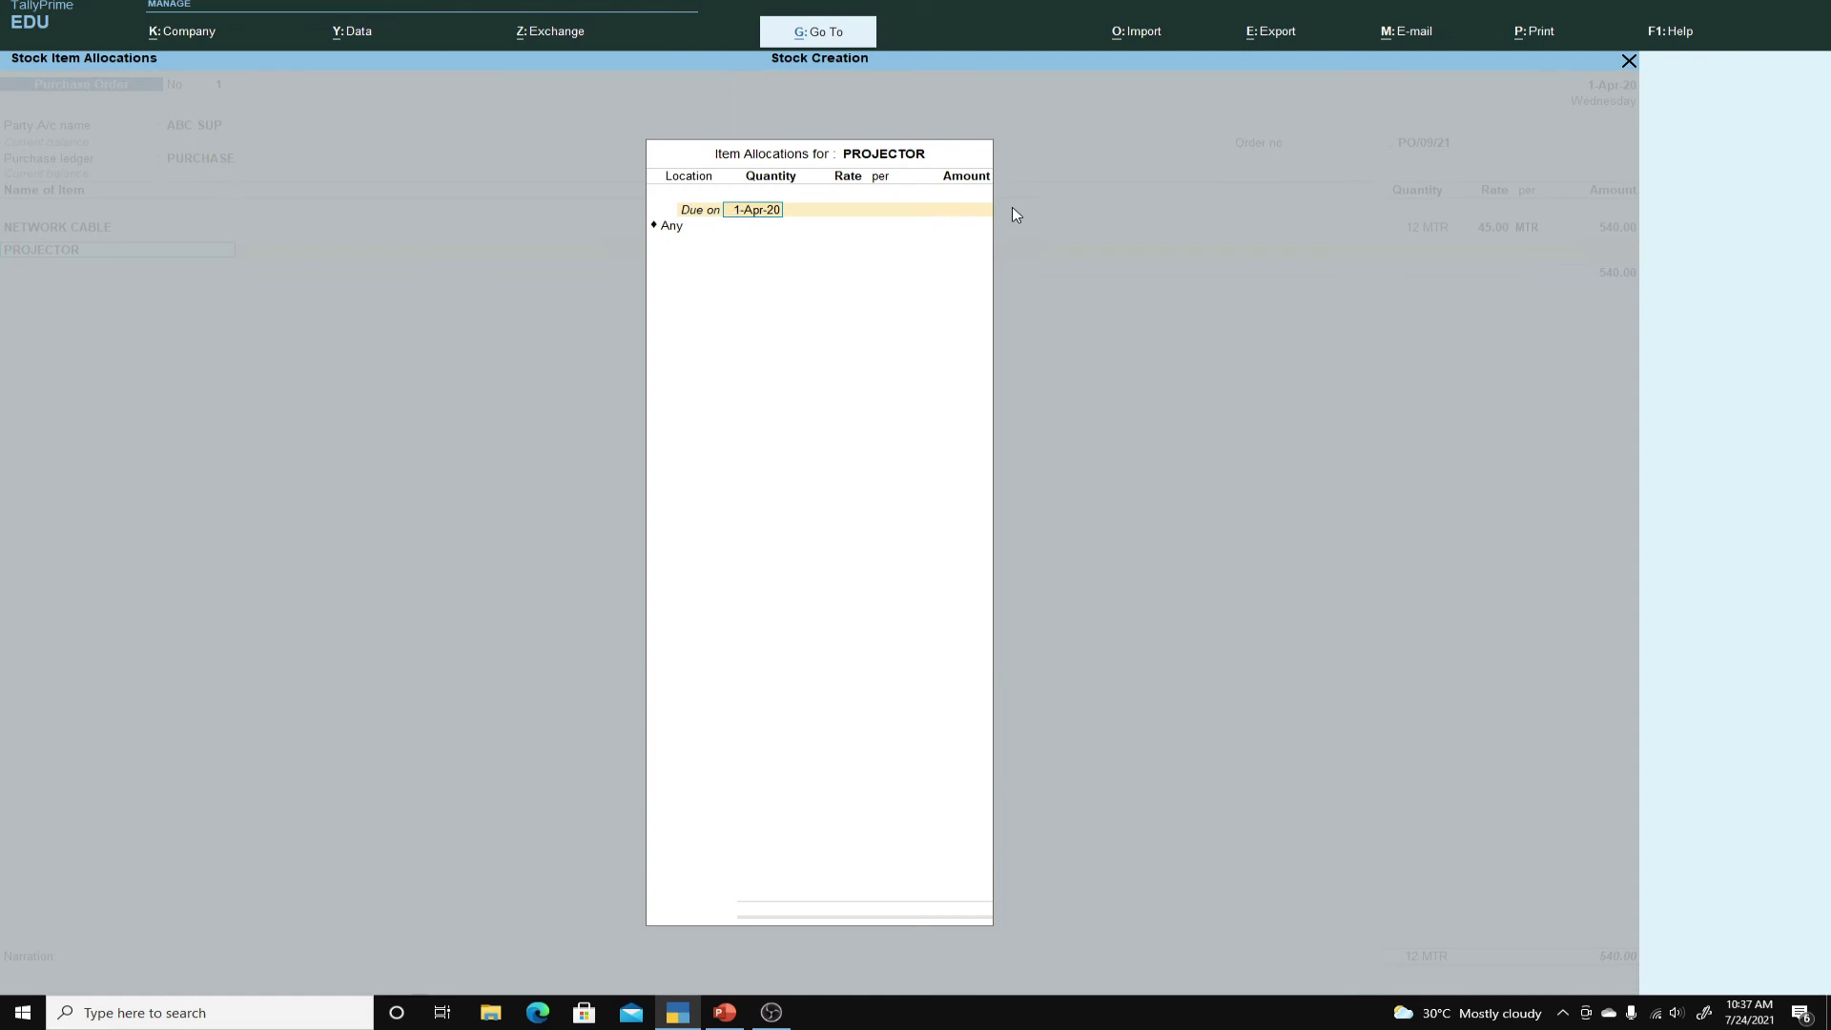
key(Return)
key(Return)
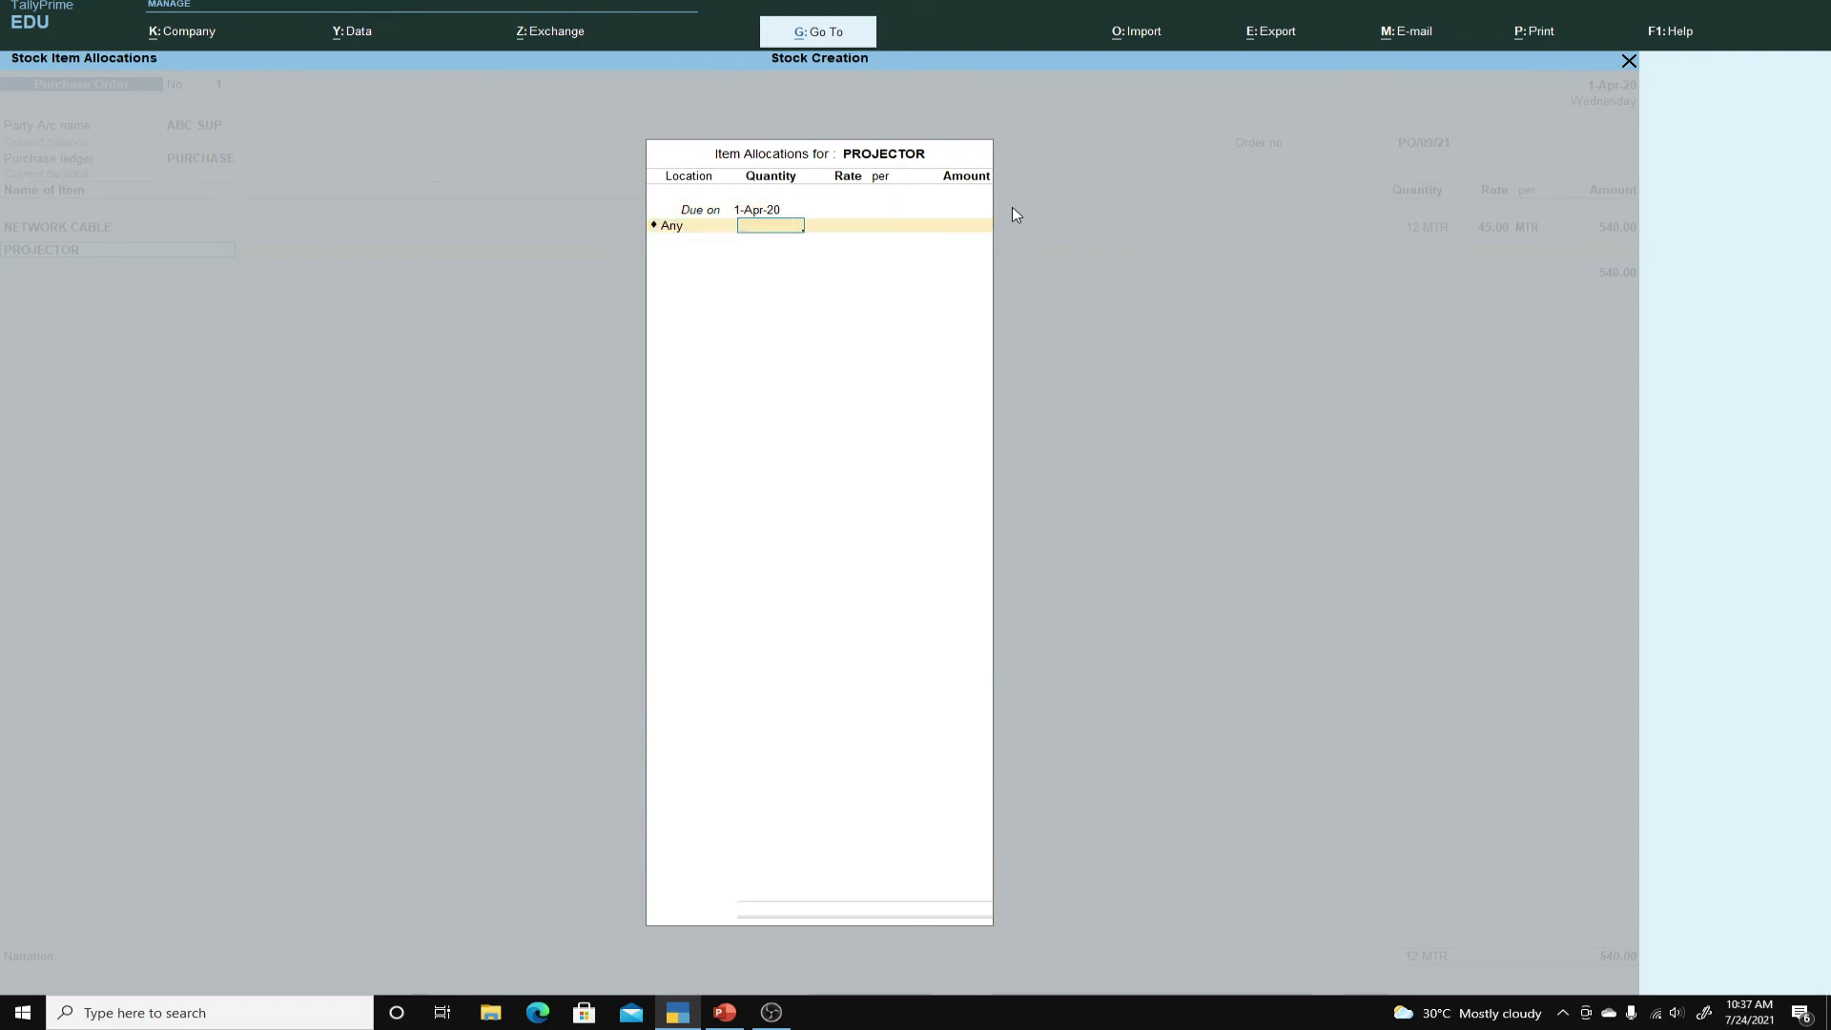
text(2)
key(Return)
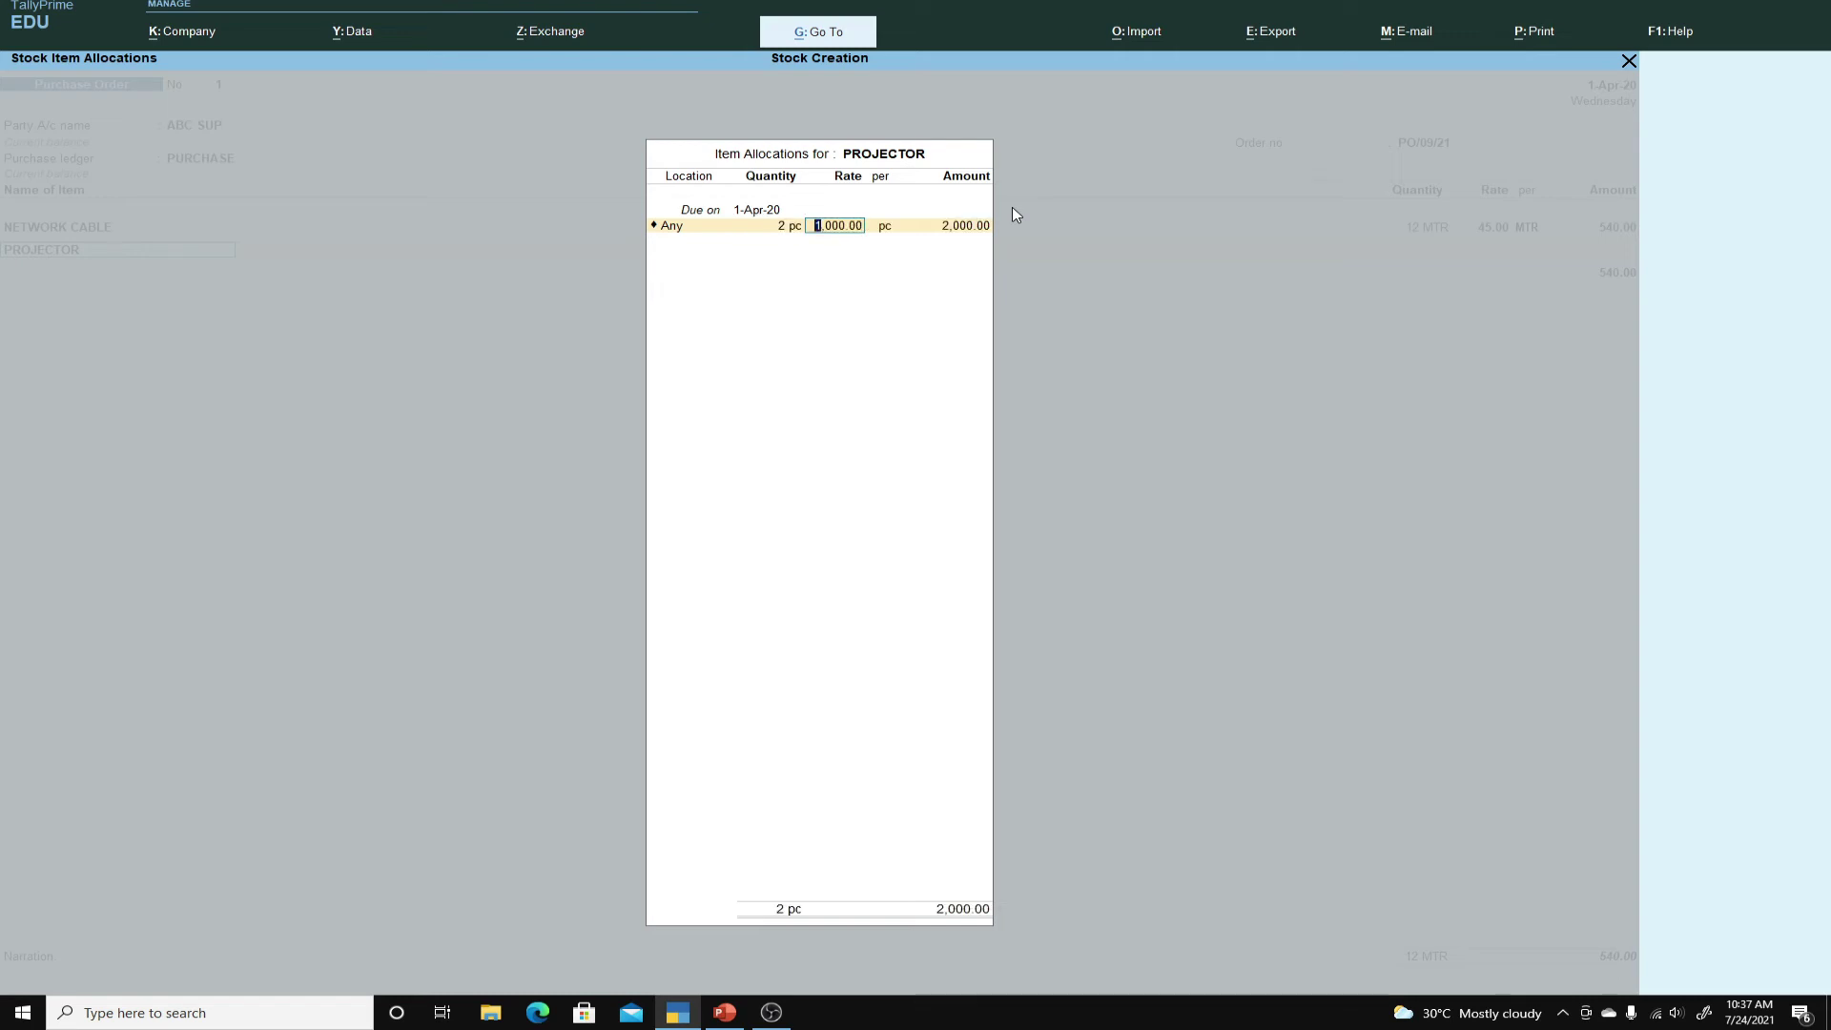
text(1)
text(00)
key(Return)
key(Return)
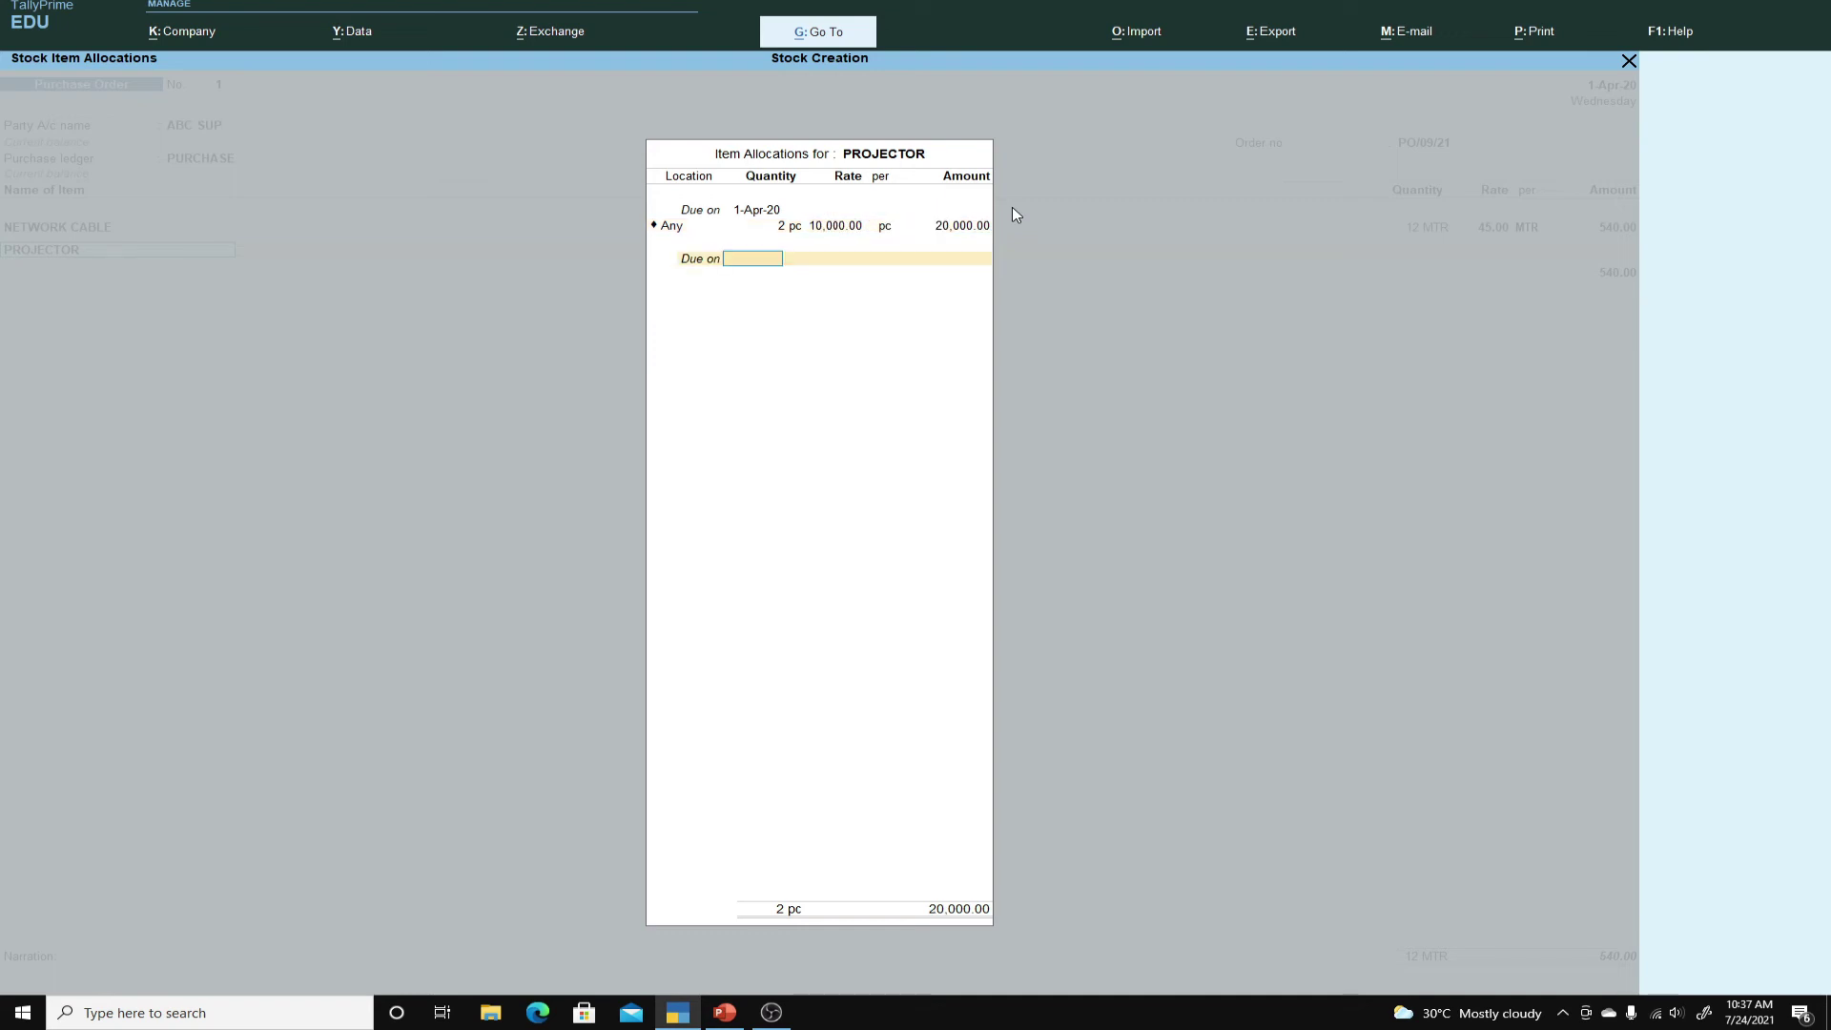
key(Return)
key(Return)
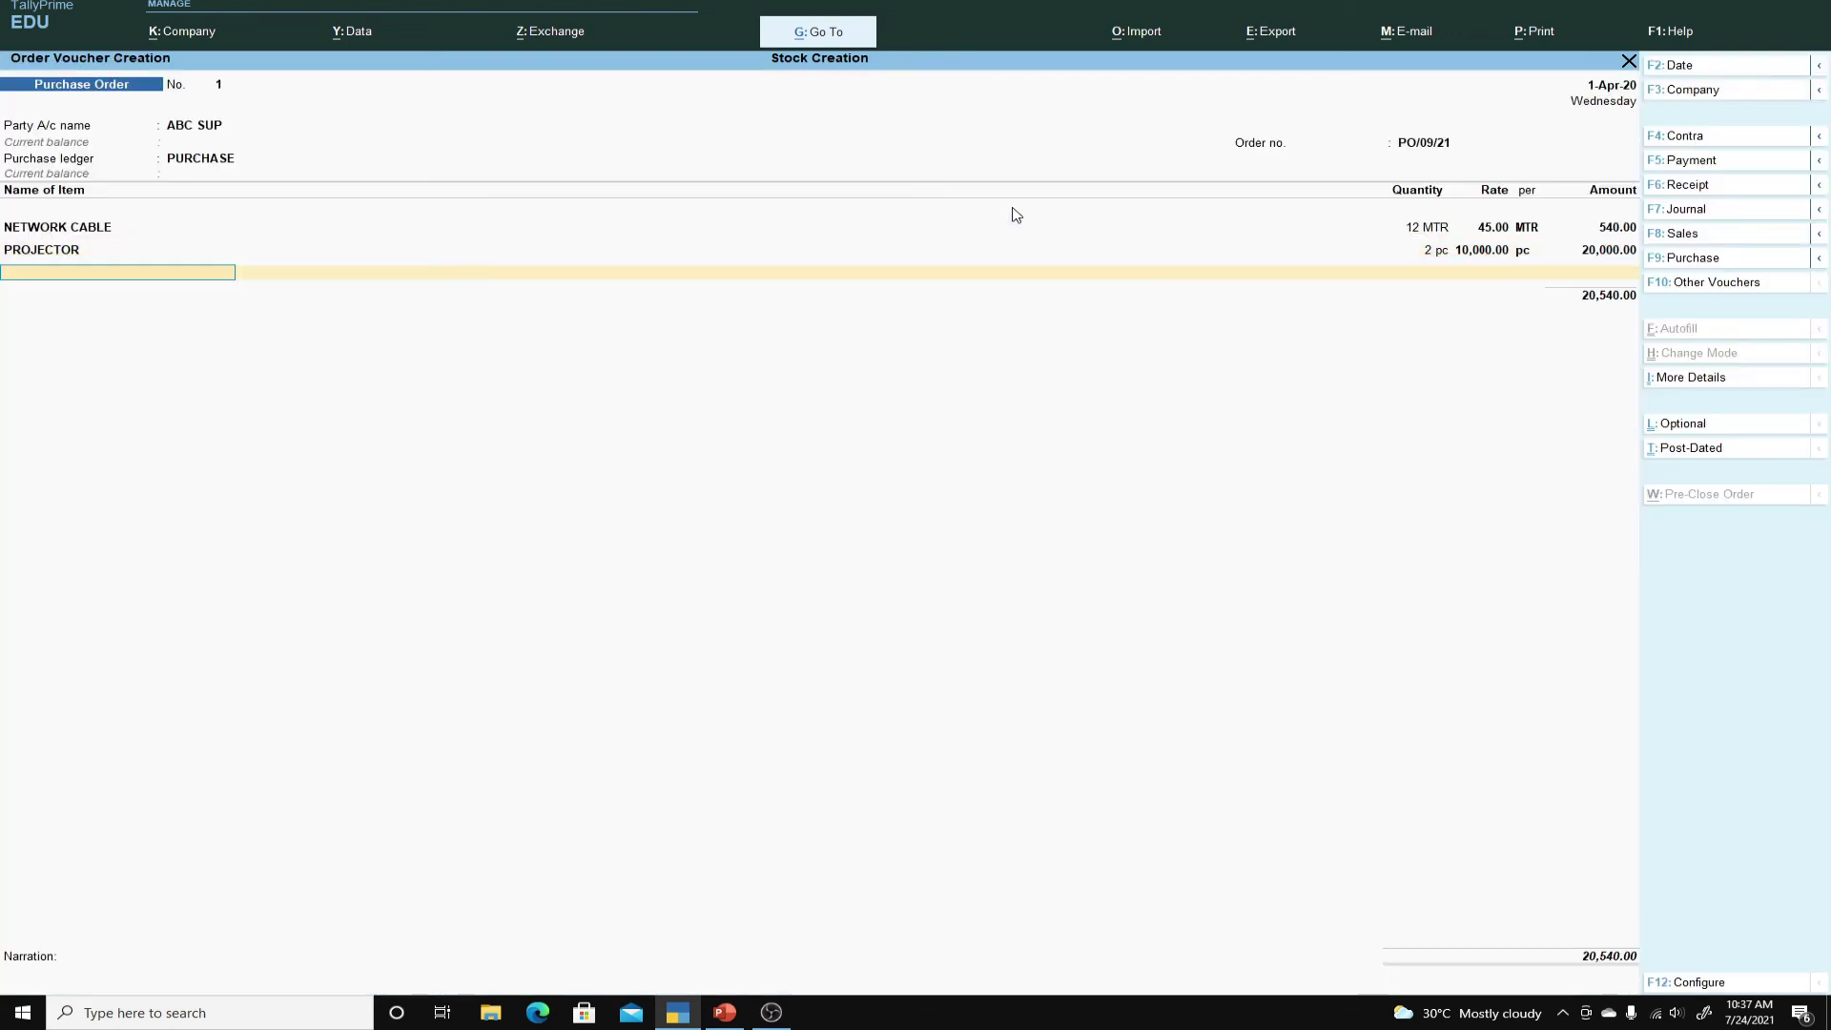
End the item list and start a new ledger named CGST under Duties & Taxes.
key(Return)
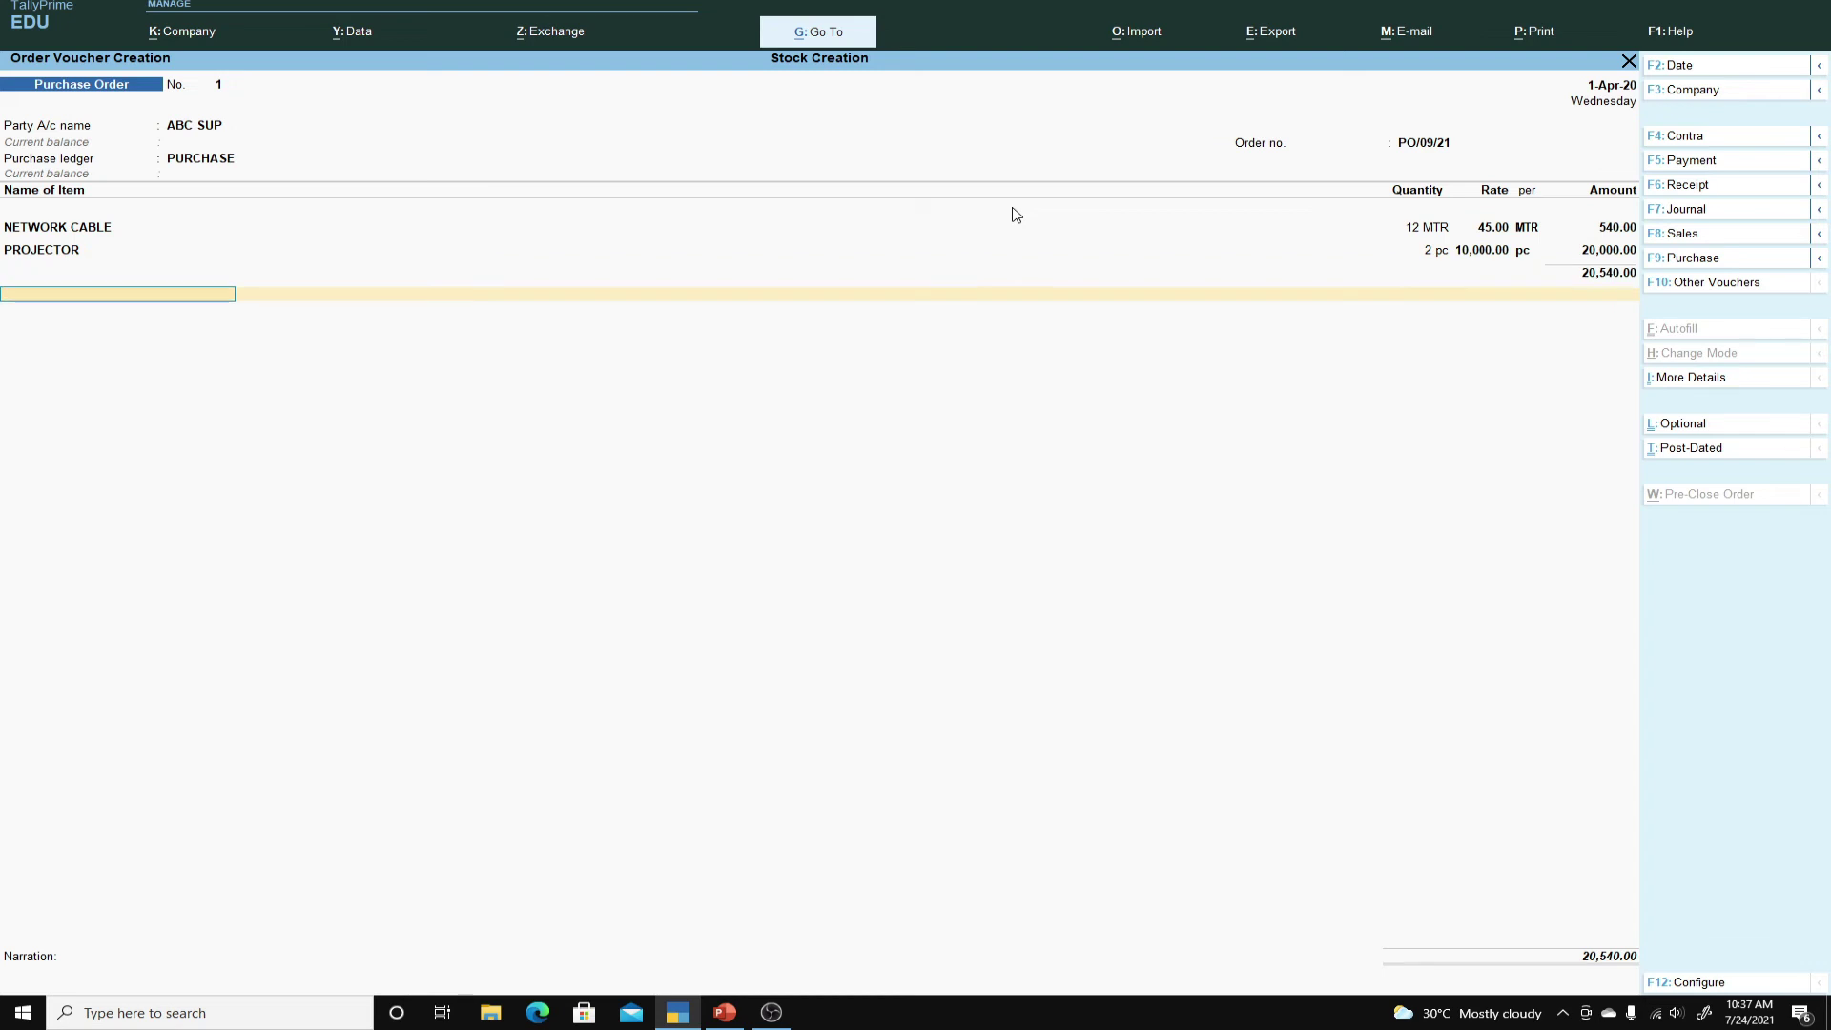
text(c)
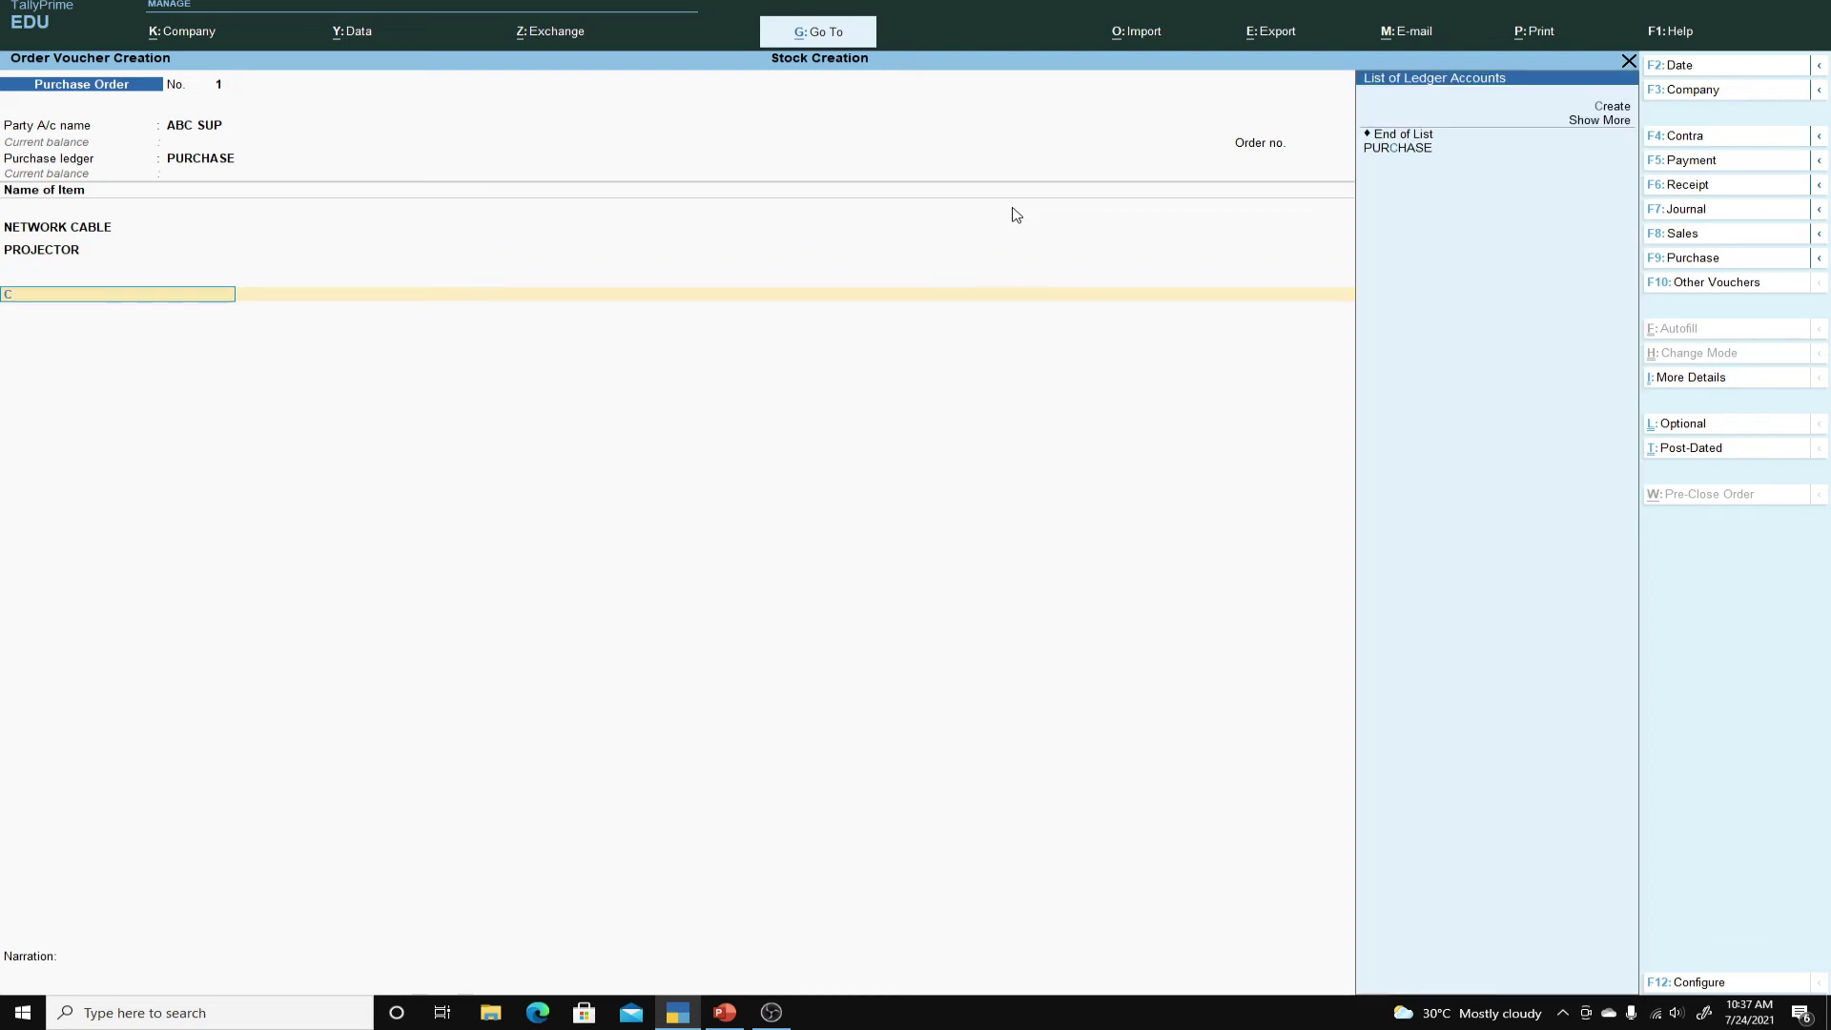
key(BackSpace)
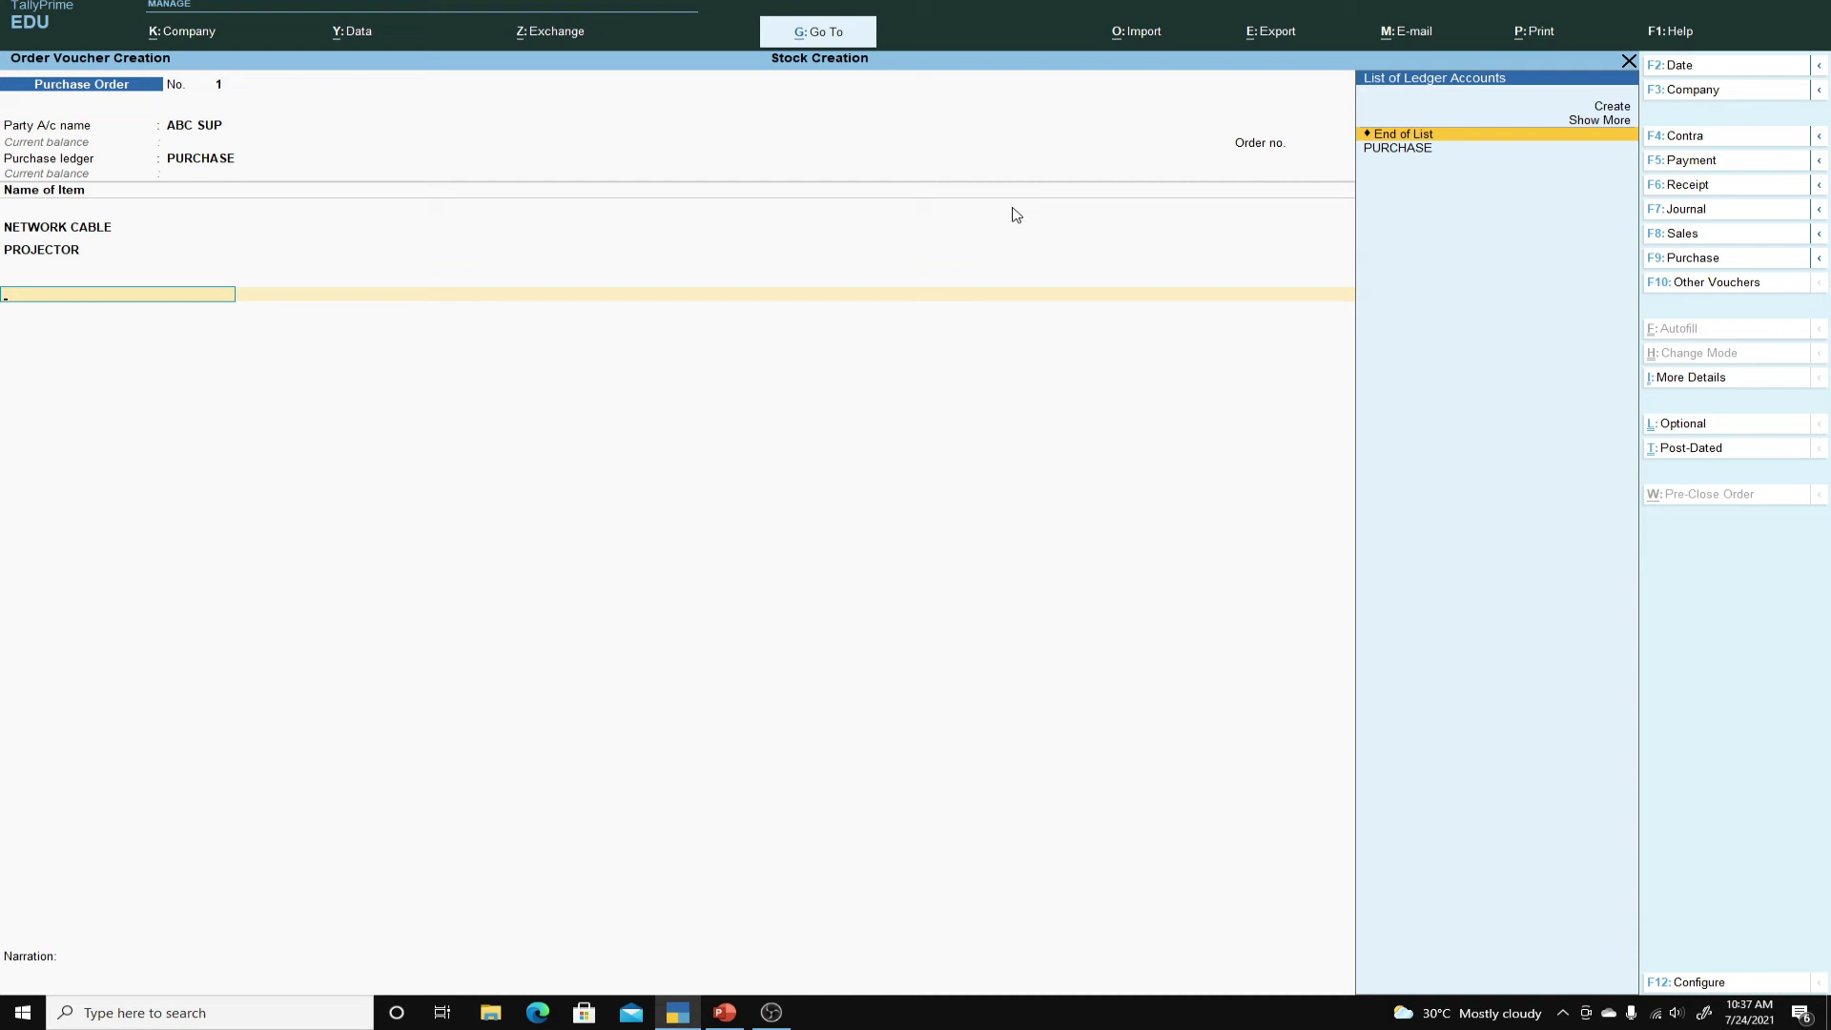
key(alt+c)
text(C)
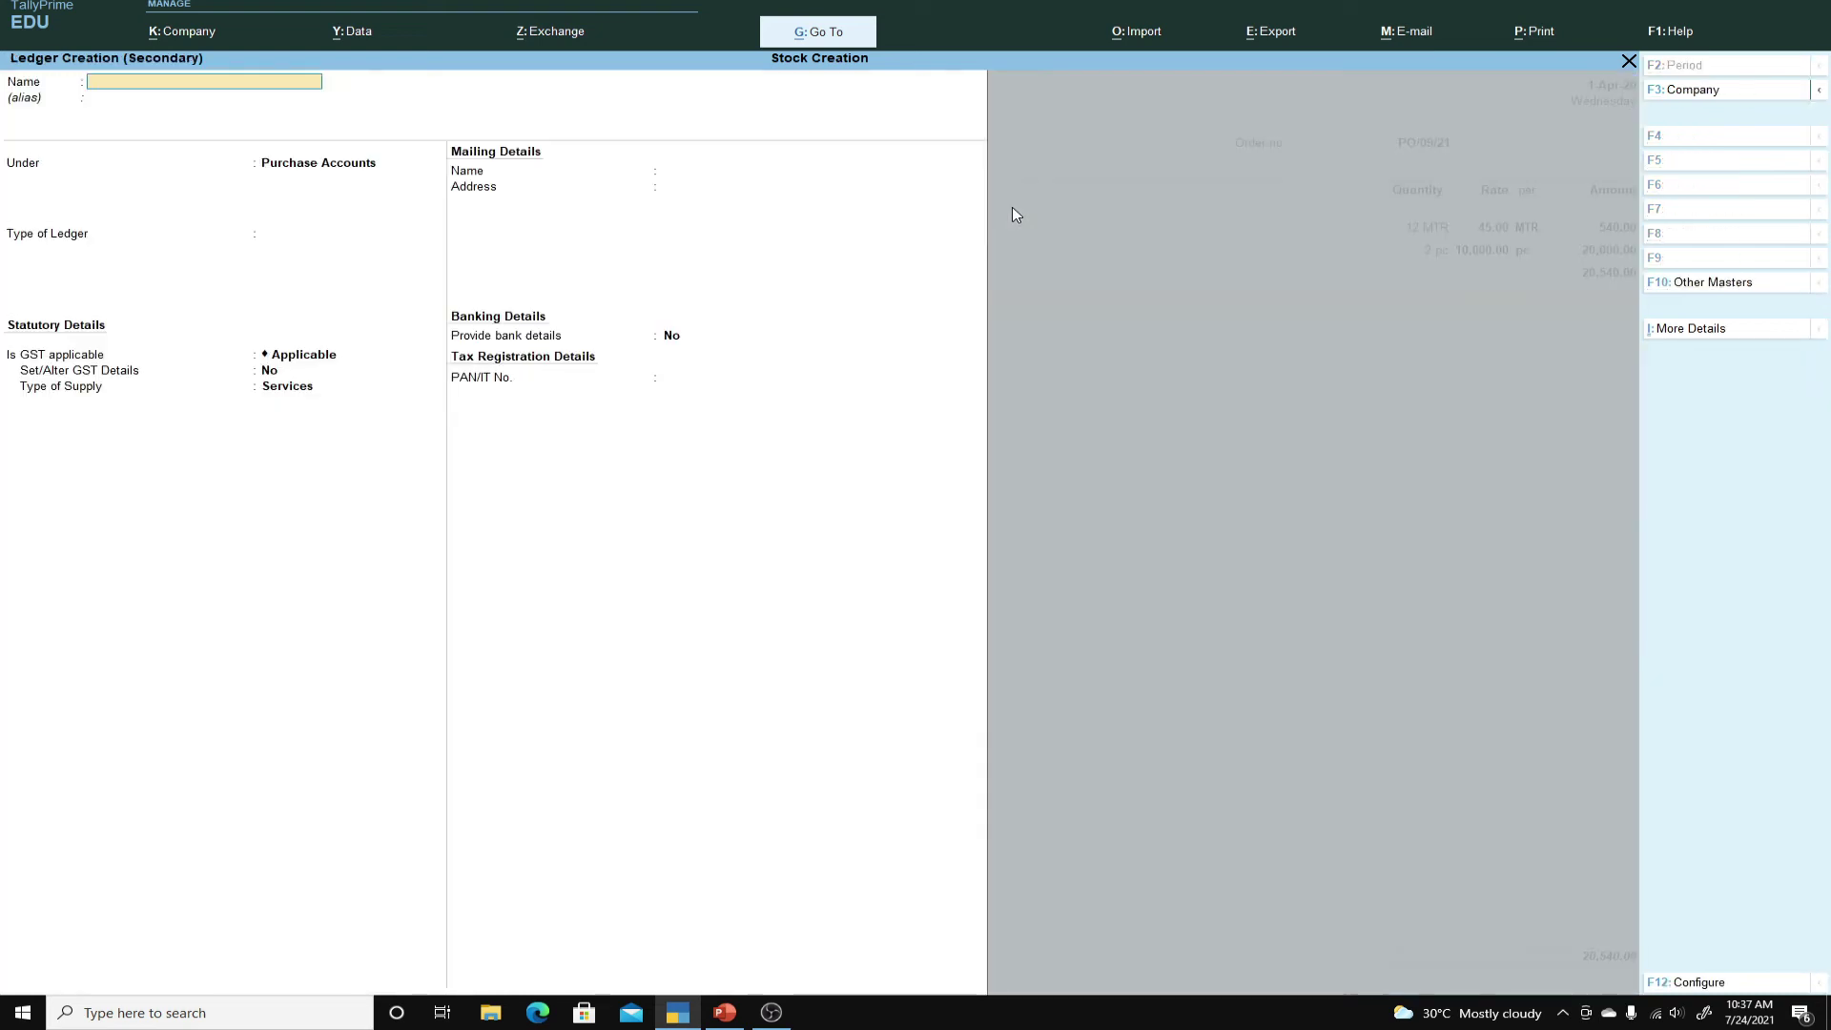
text(G)
key(Return)
key(Return)
text(DU)
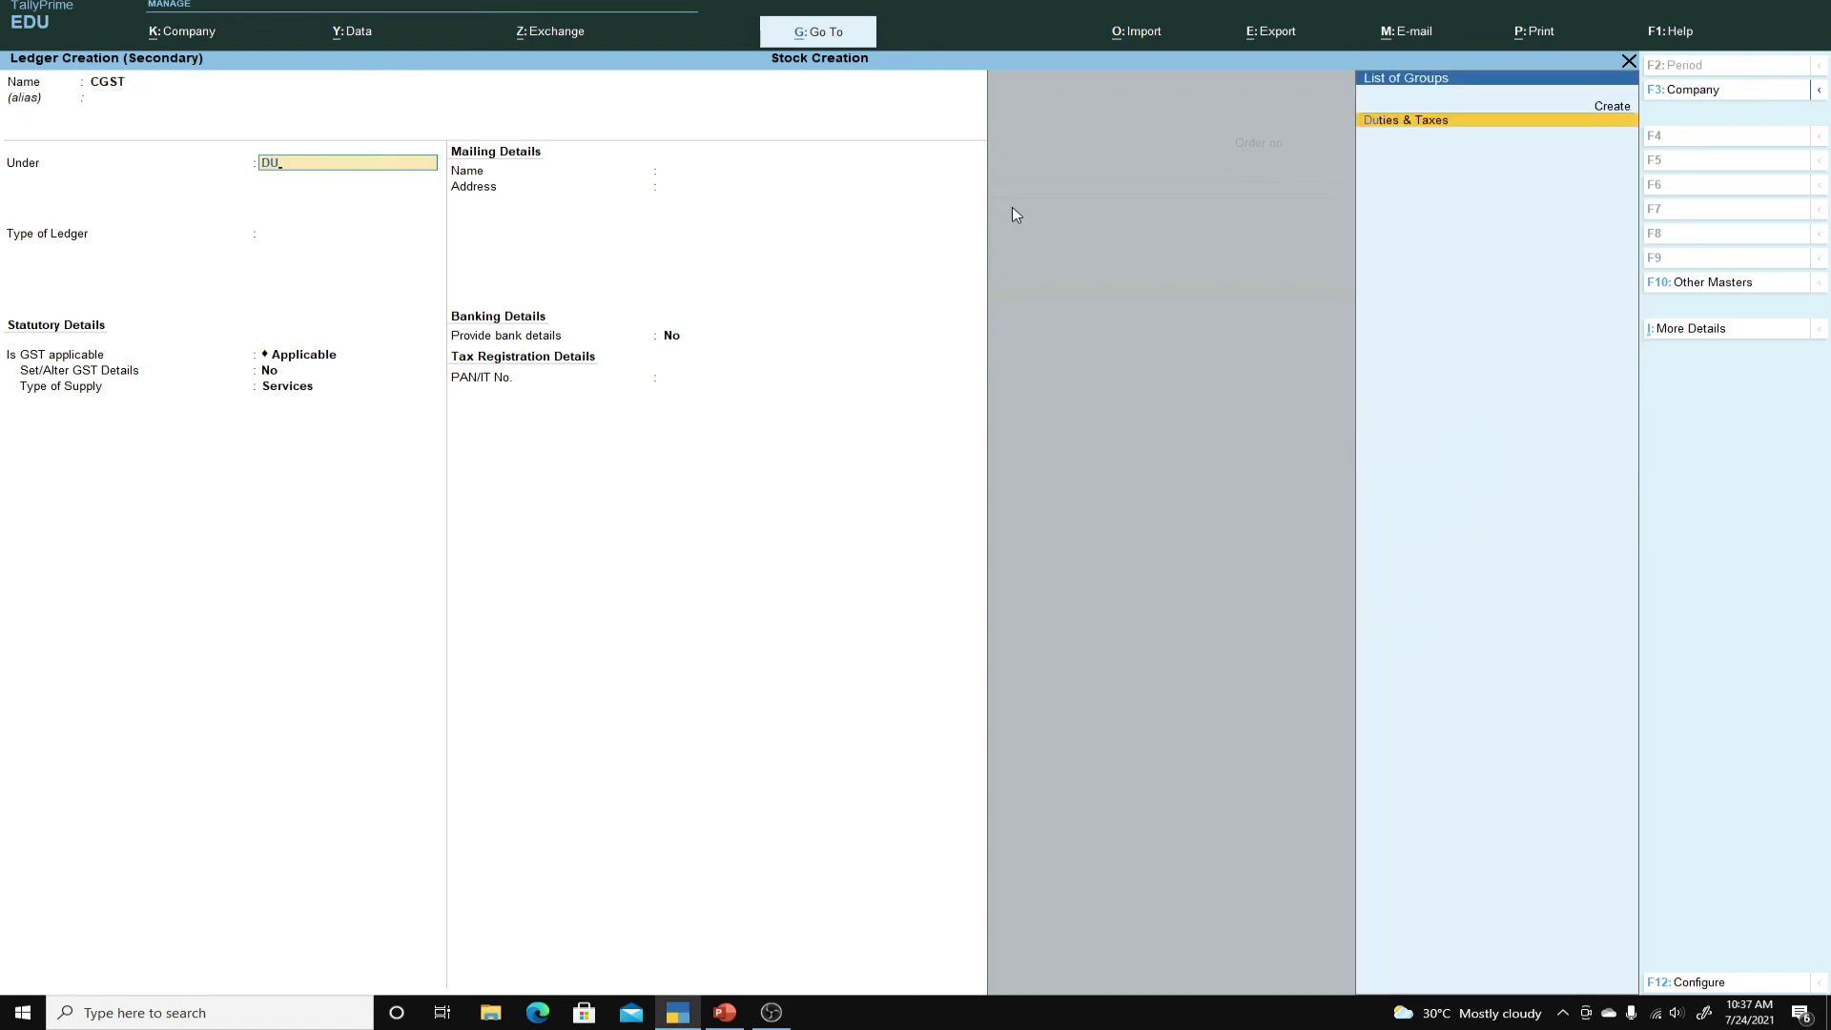
key(Return)
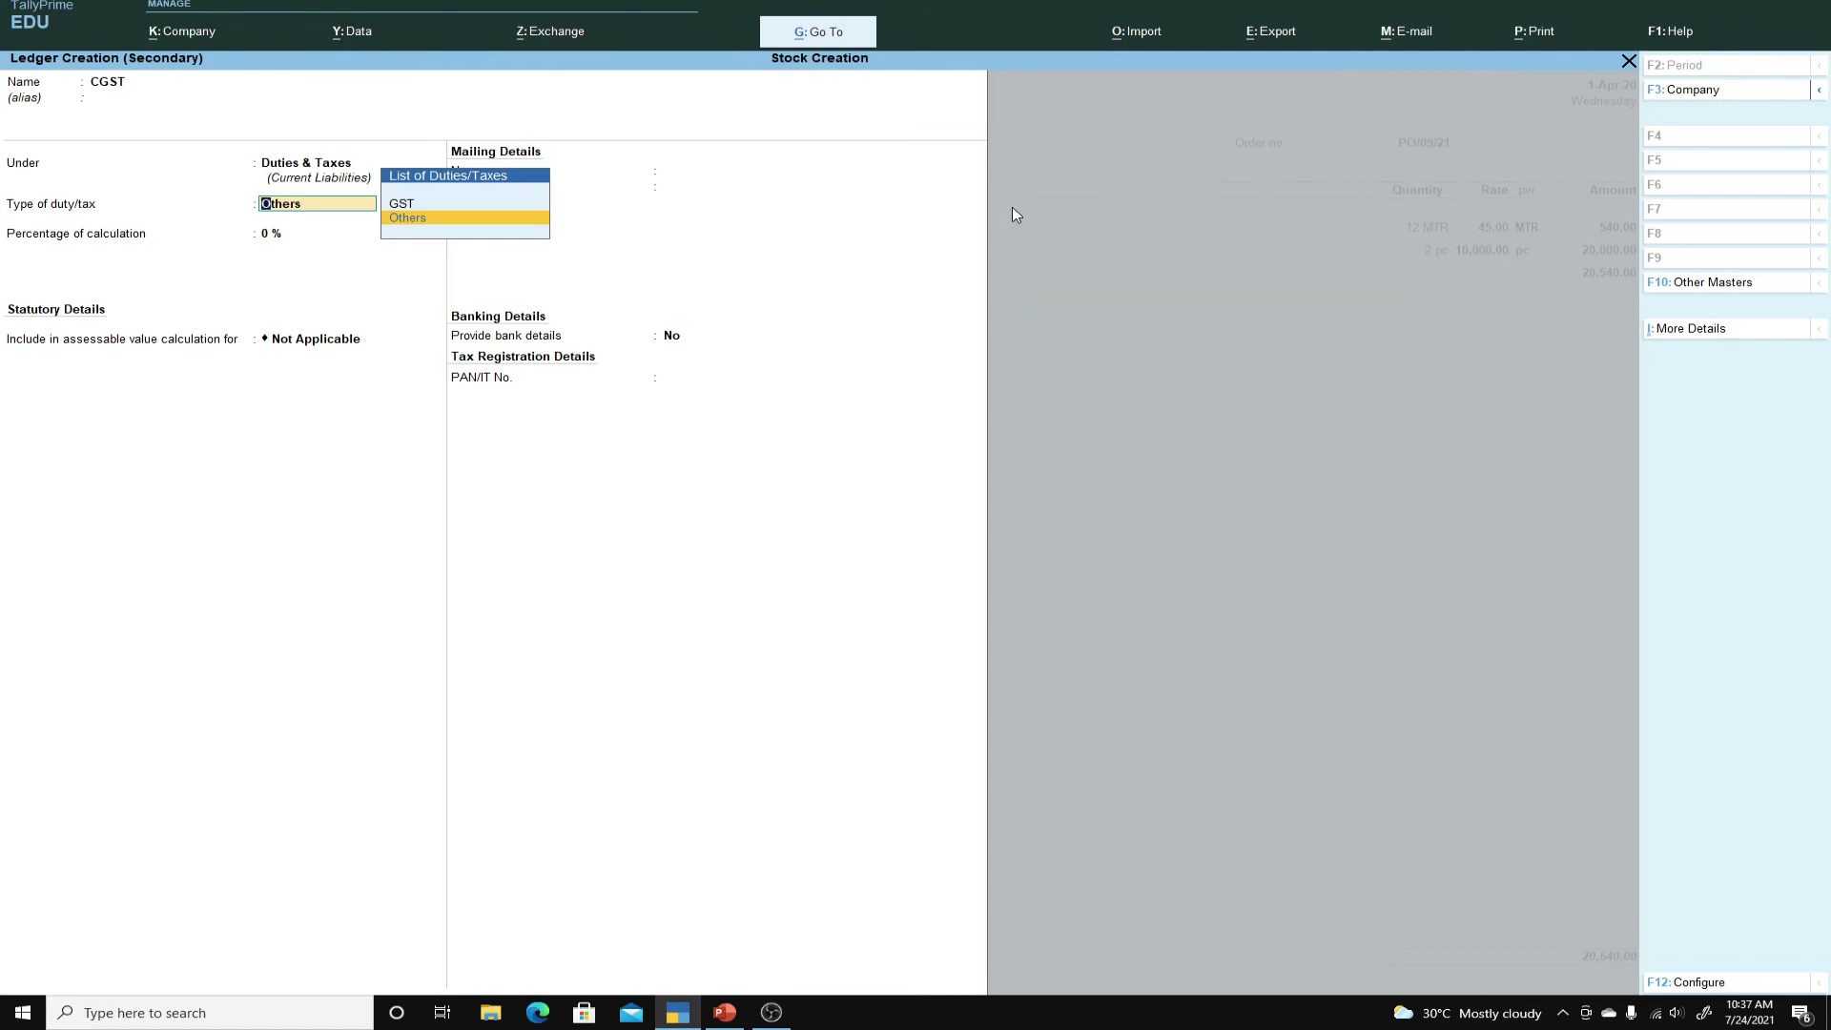
Set the CGST ledger's duty type to GST and tax type to Central Tax, save it, and accept its amount in the order.
key(Up)
key(Return)
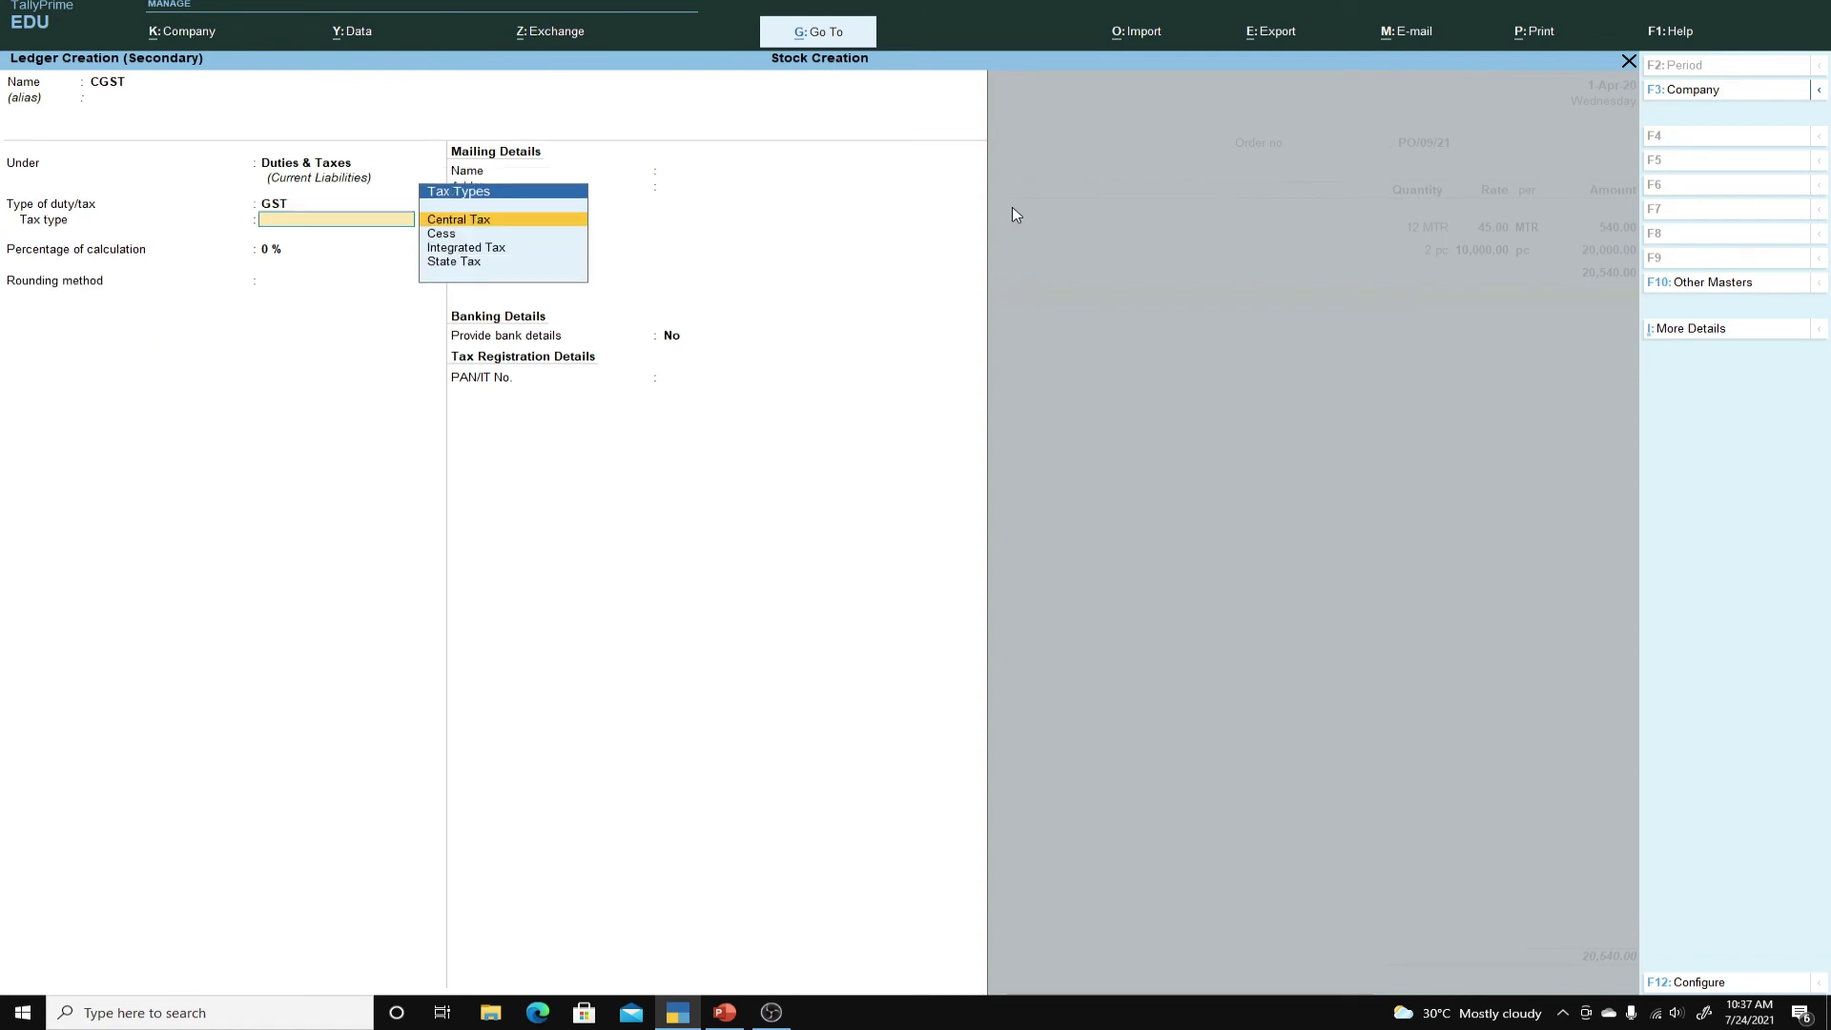
key(Return)
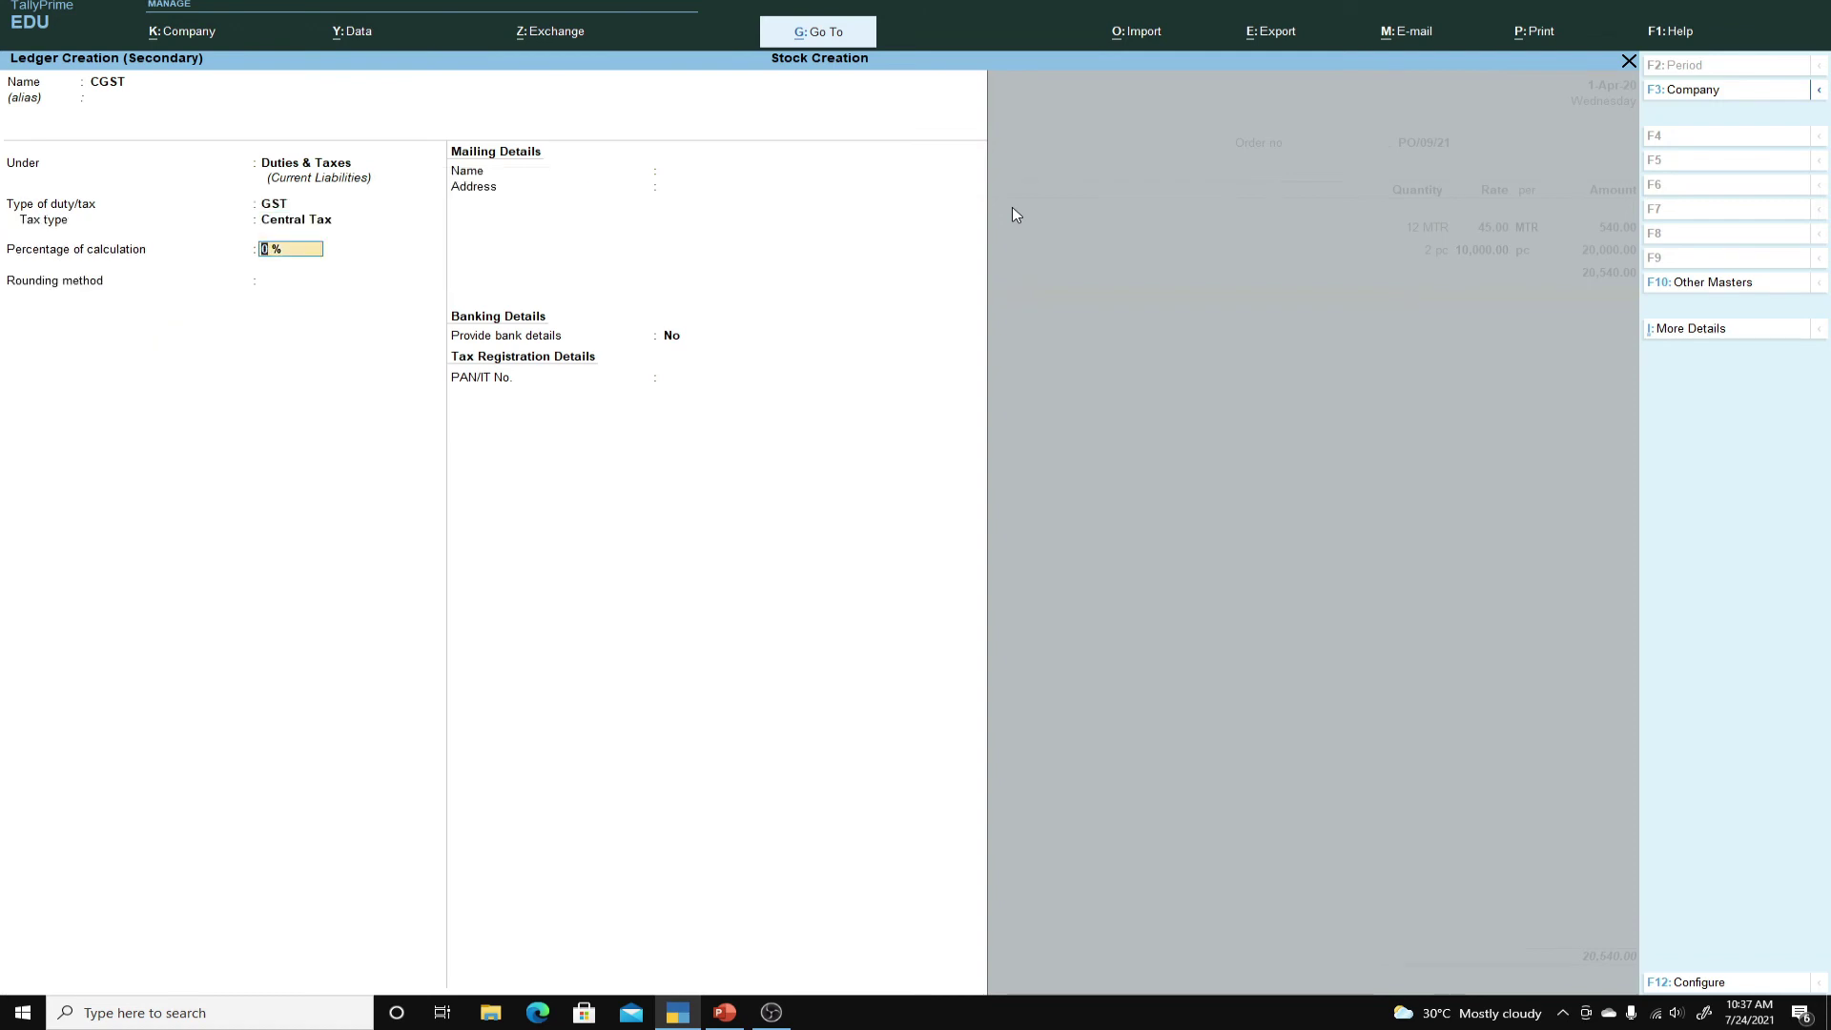
key(Return)
key(Return)
key(Return)
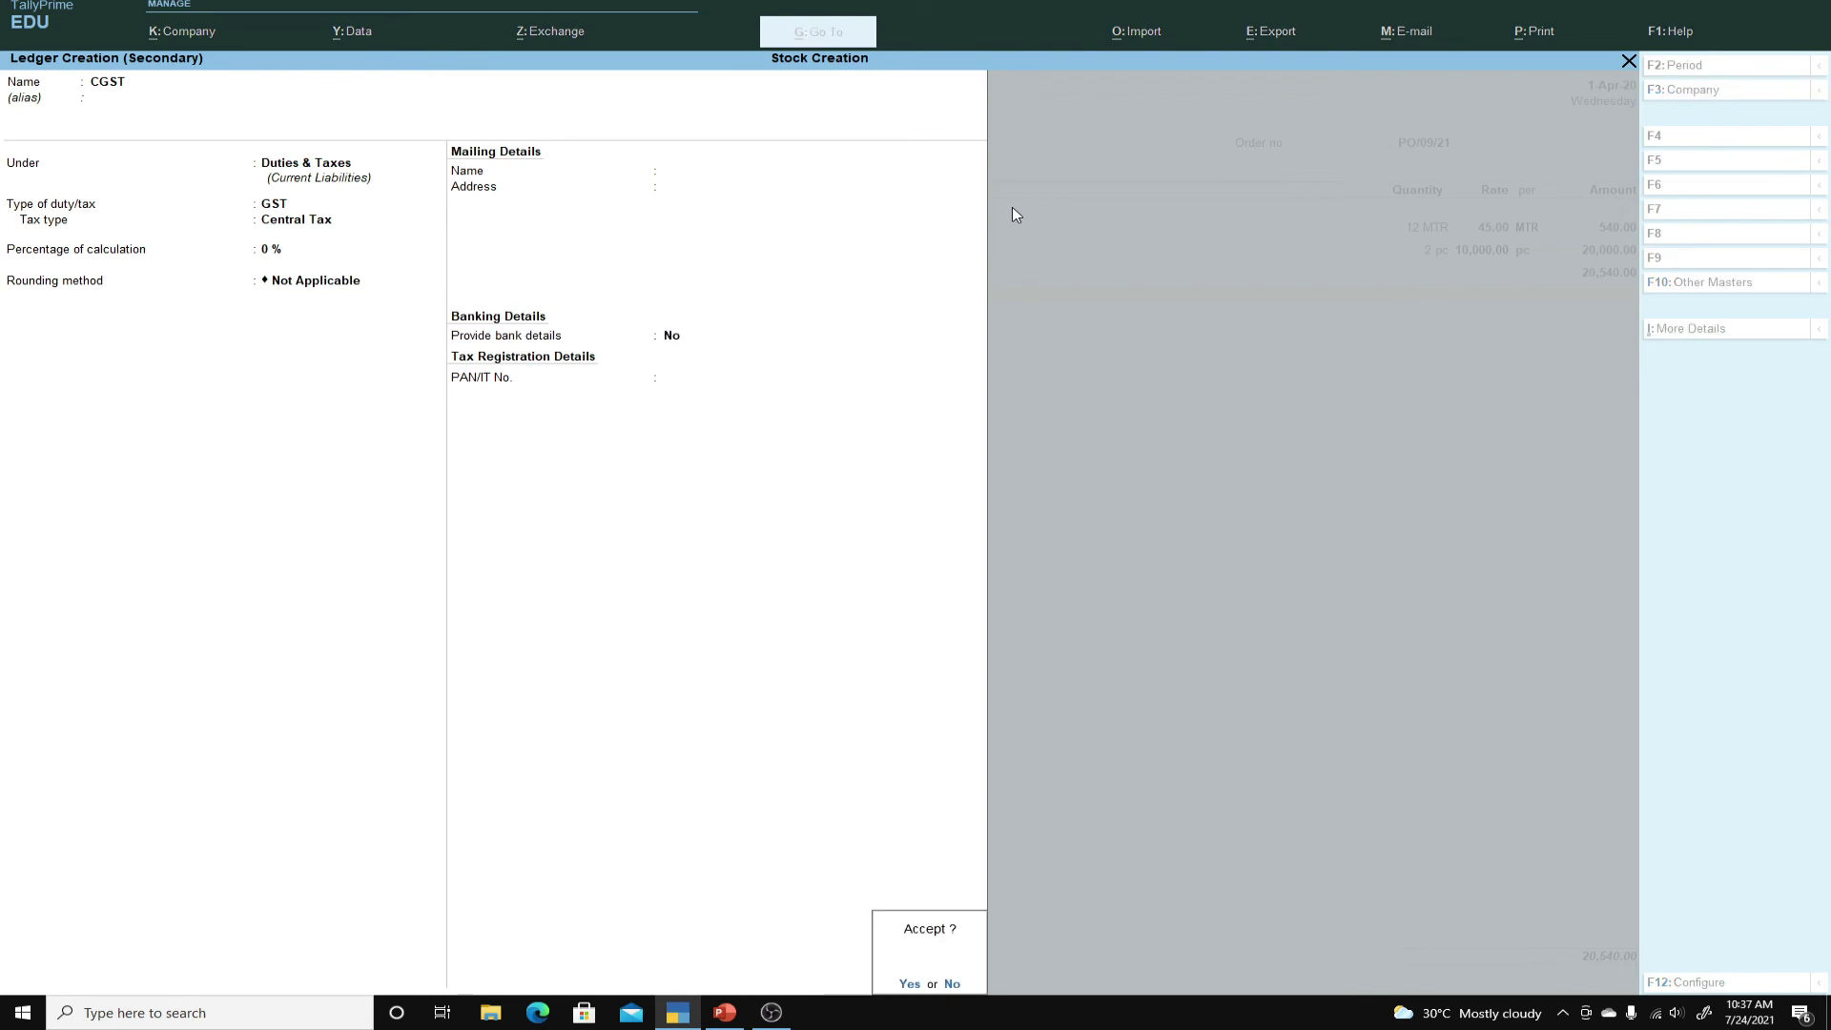
key(Return)
key(Return)
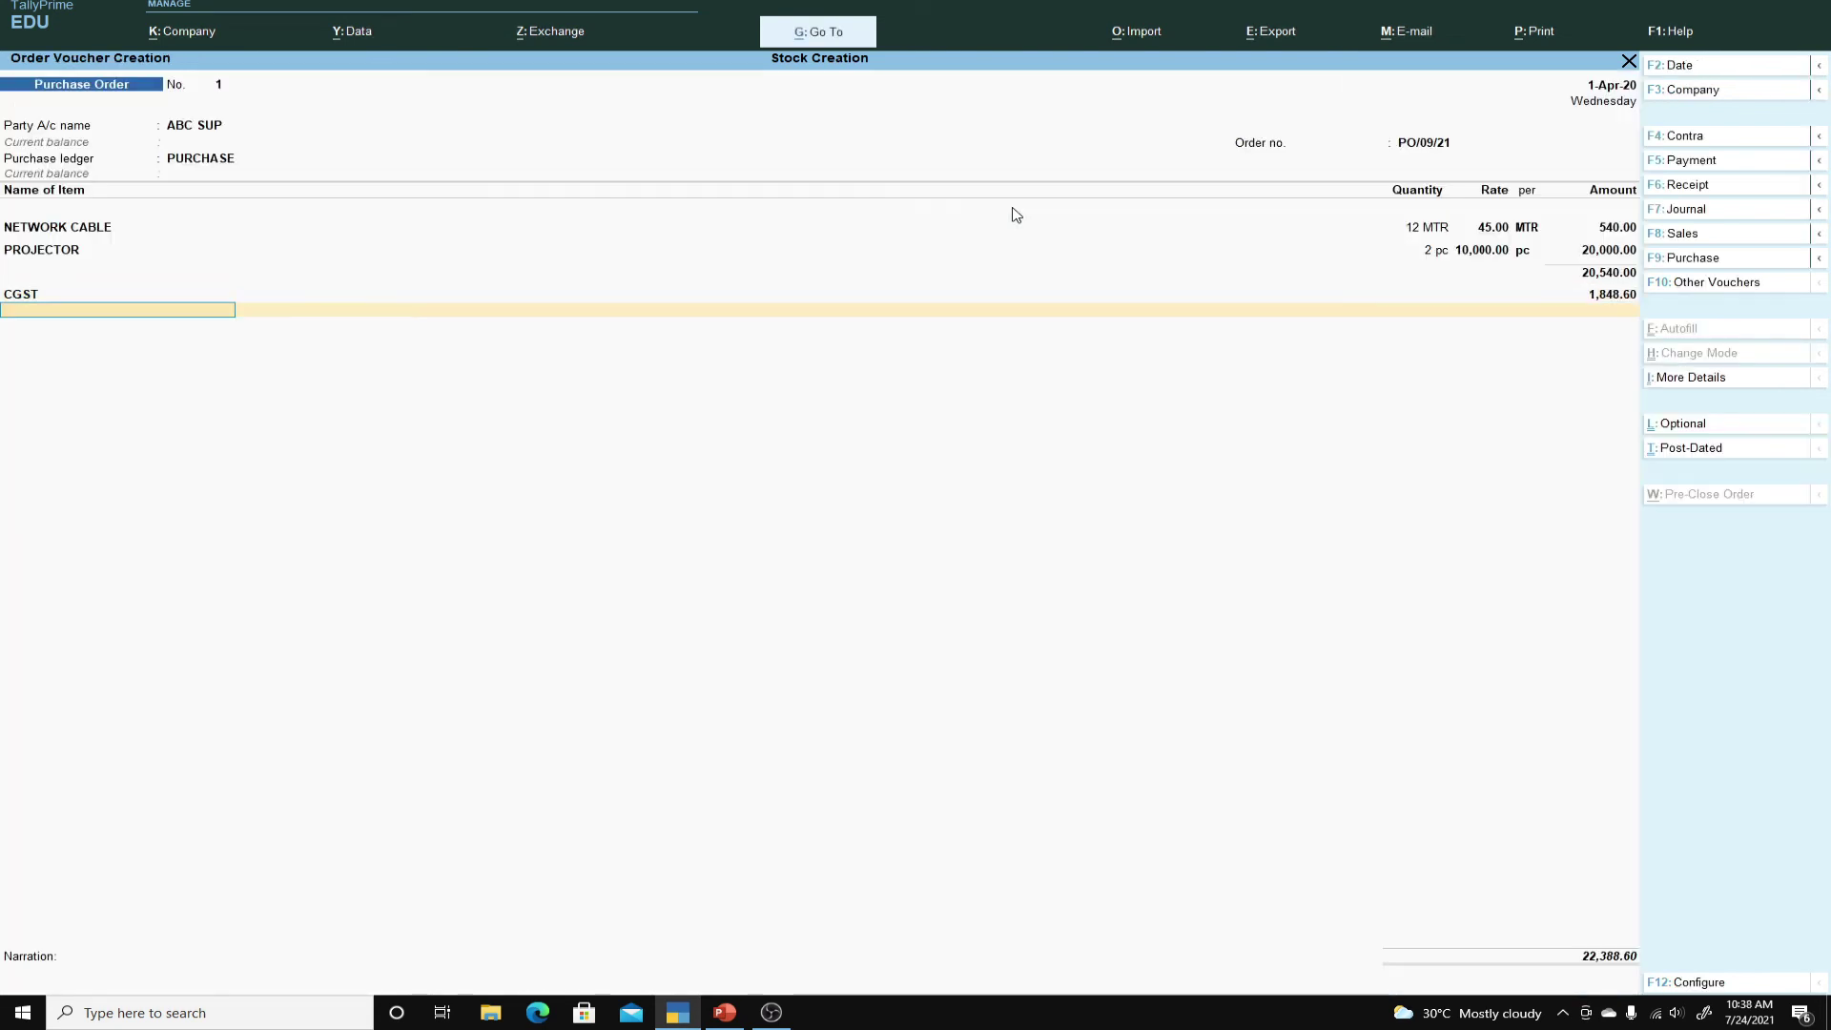
Start a new ledger named SGST under Duties & Taxes with GST as the type of duty.
key(alt+c)
text(SGST)
key(Return)
key(Return)
key(Return)
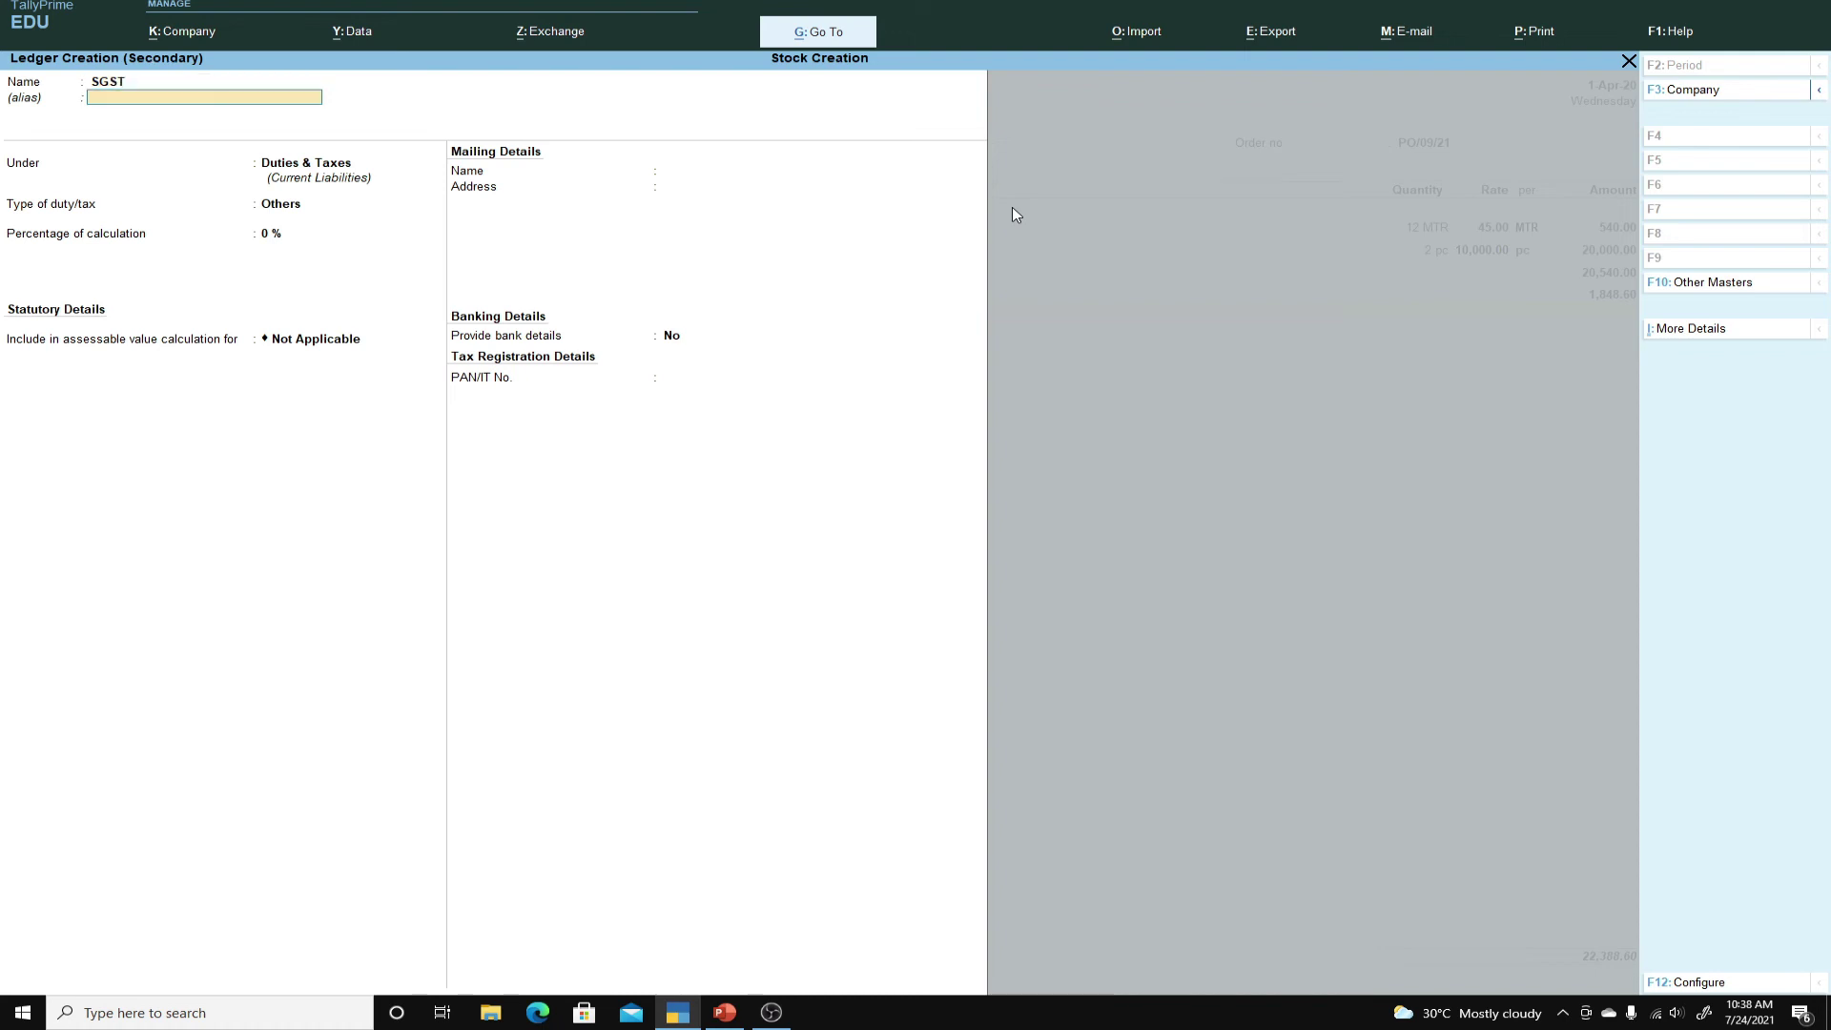
key(Up)
key(Return)
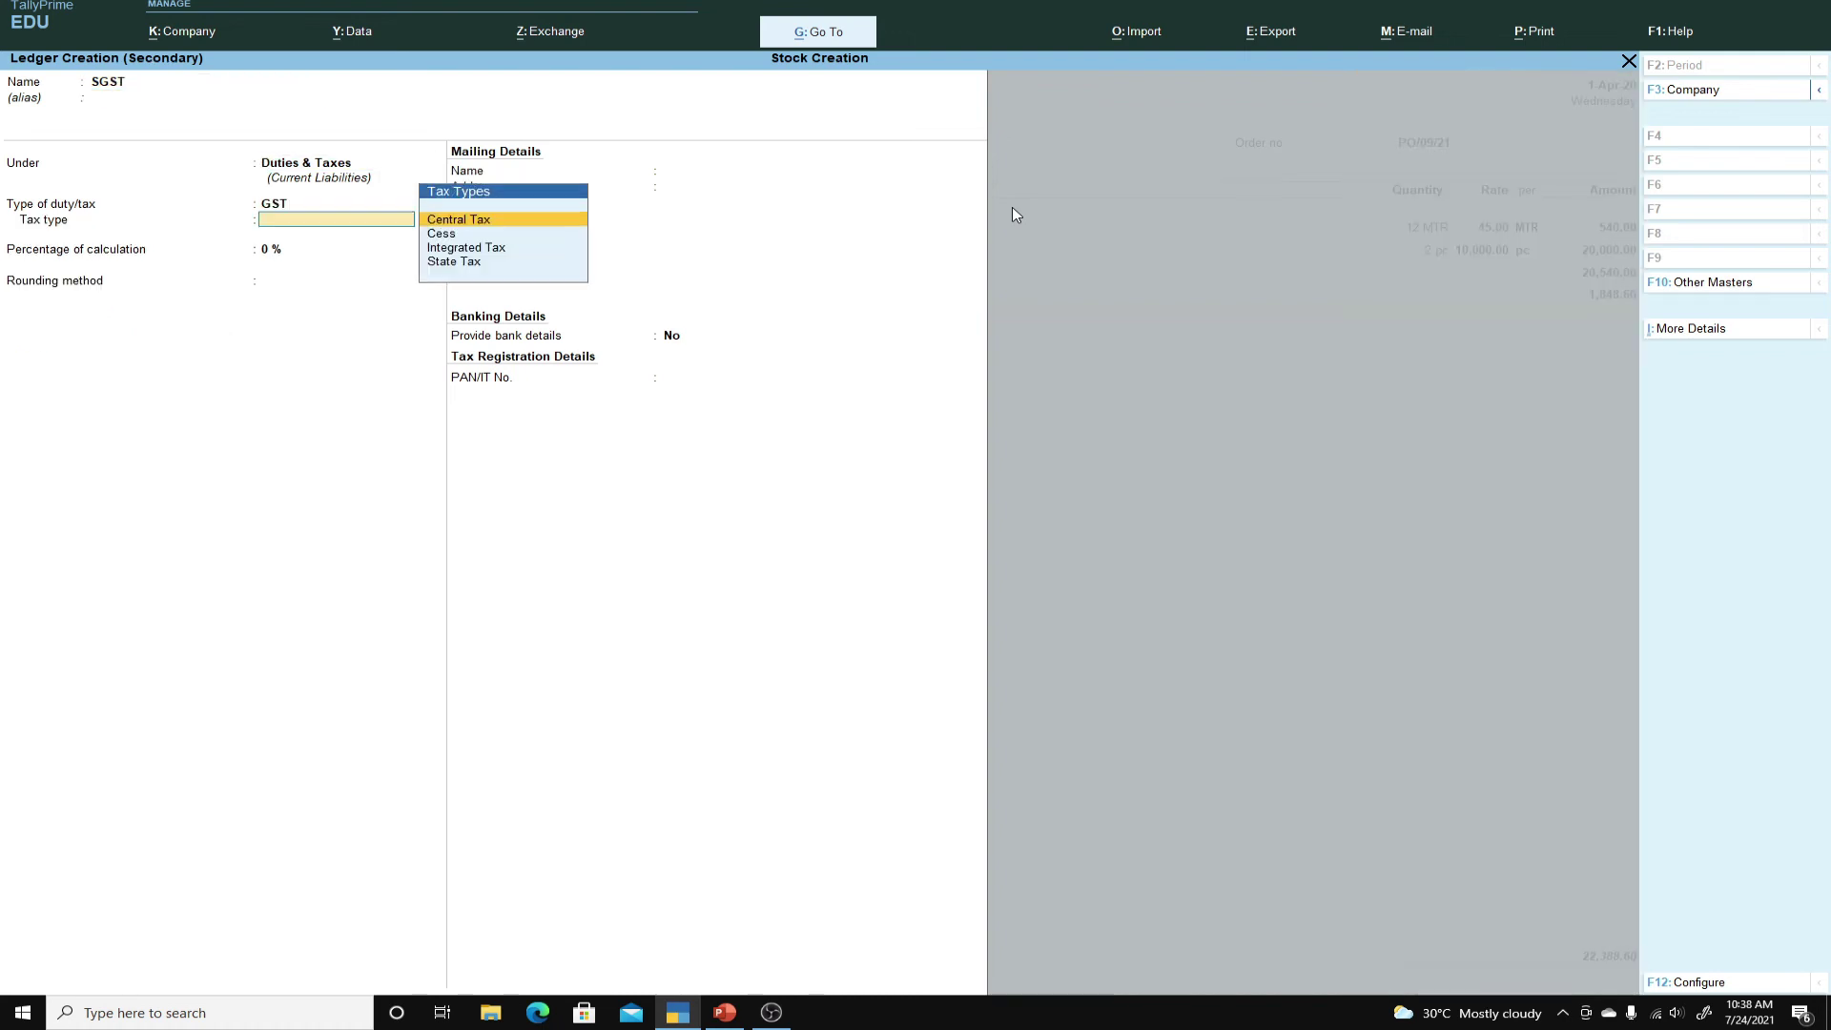
Set the SGST ledger's tax type to State Tax, keep the default percentage and rounding method, and save the ledger.
key(Down)
key(Down)
key(Down)
key(Return)
key(Return)
key(Return)
key(Return)
key(Return)
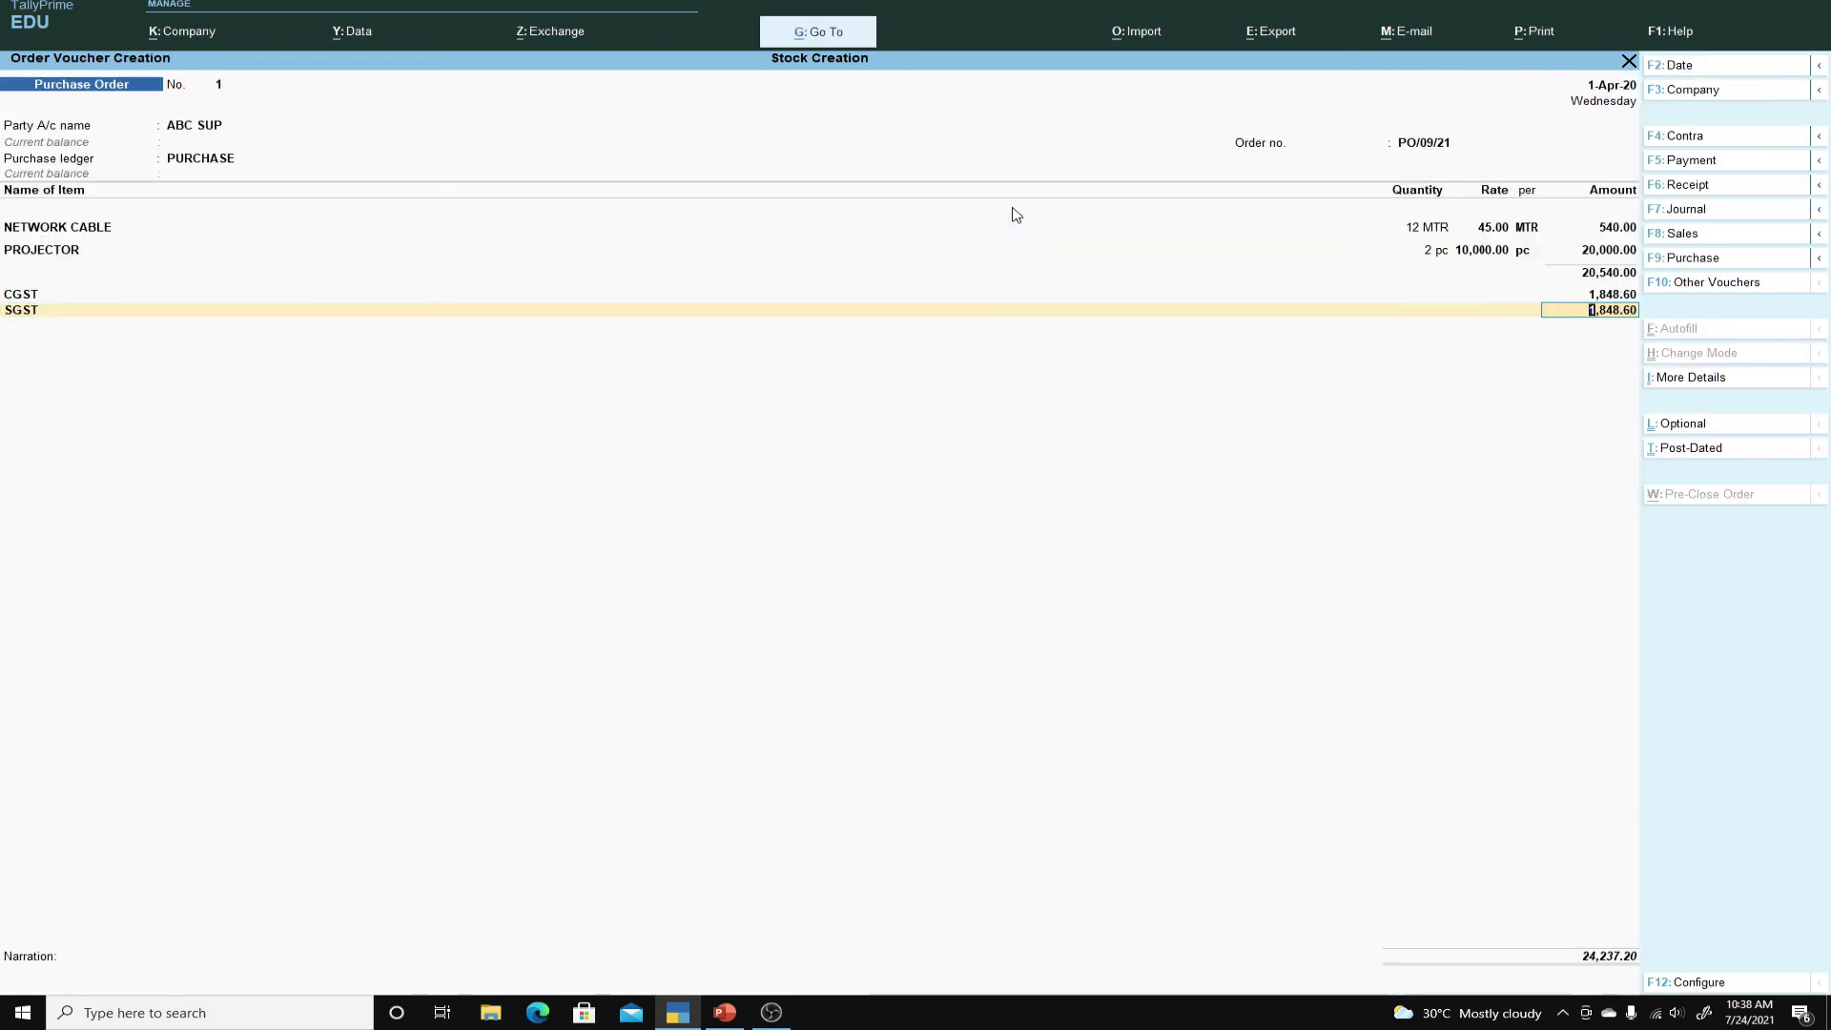
Accept the SGST amount and save the purchase order with a blank narration.
key(Return)
key(Return)
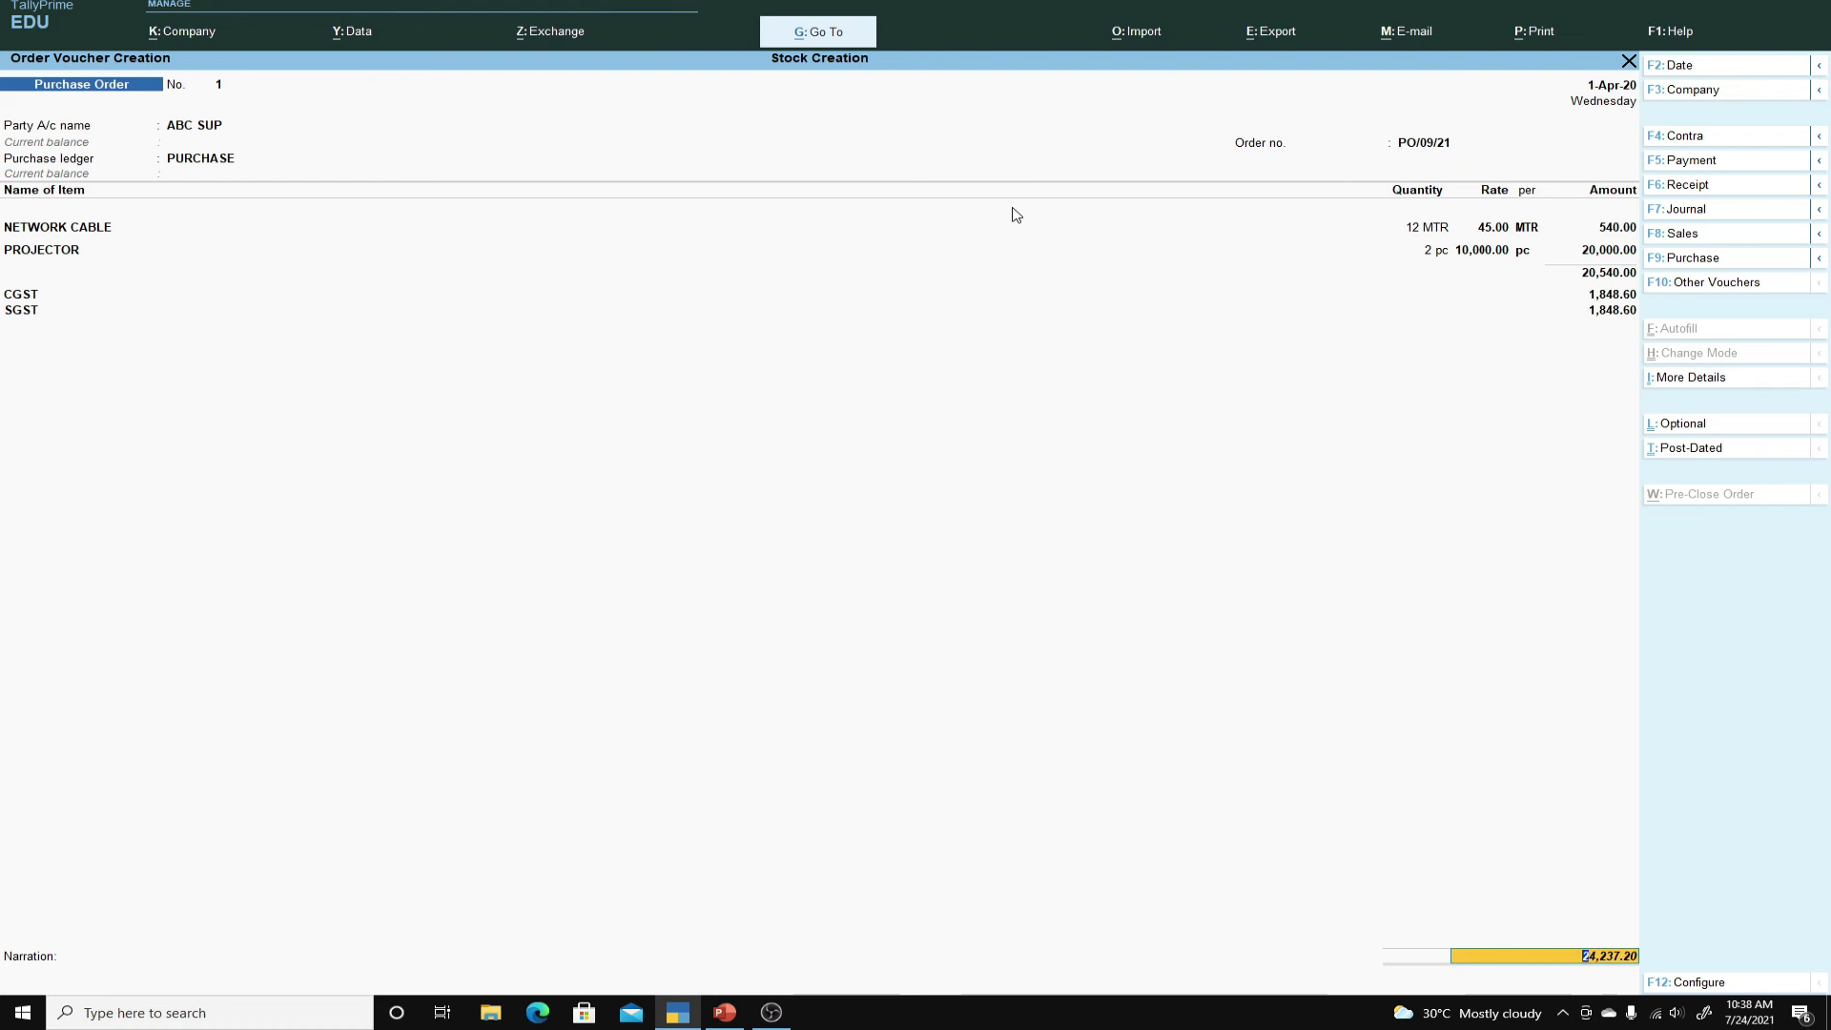
key(Return)
key(Return)
key(Return)
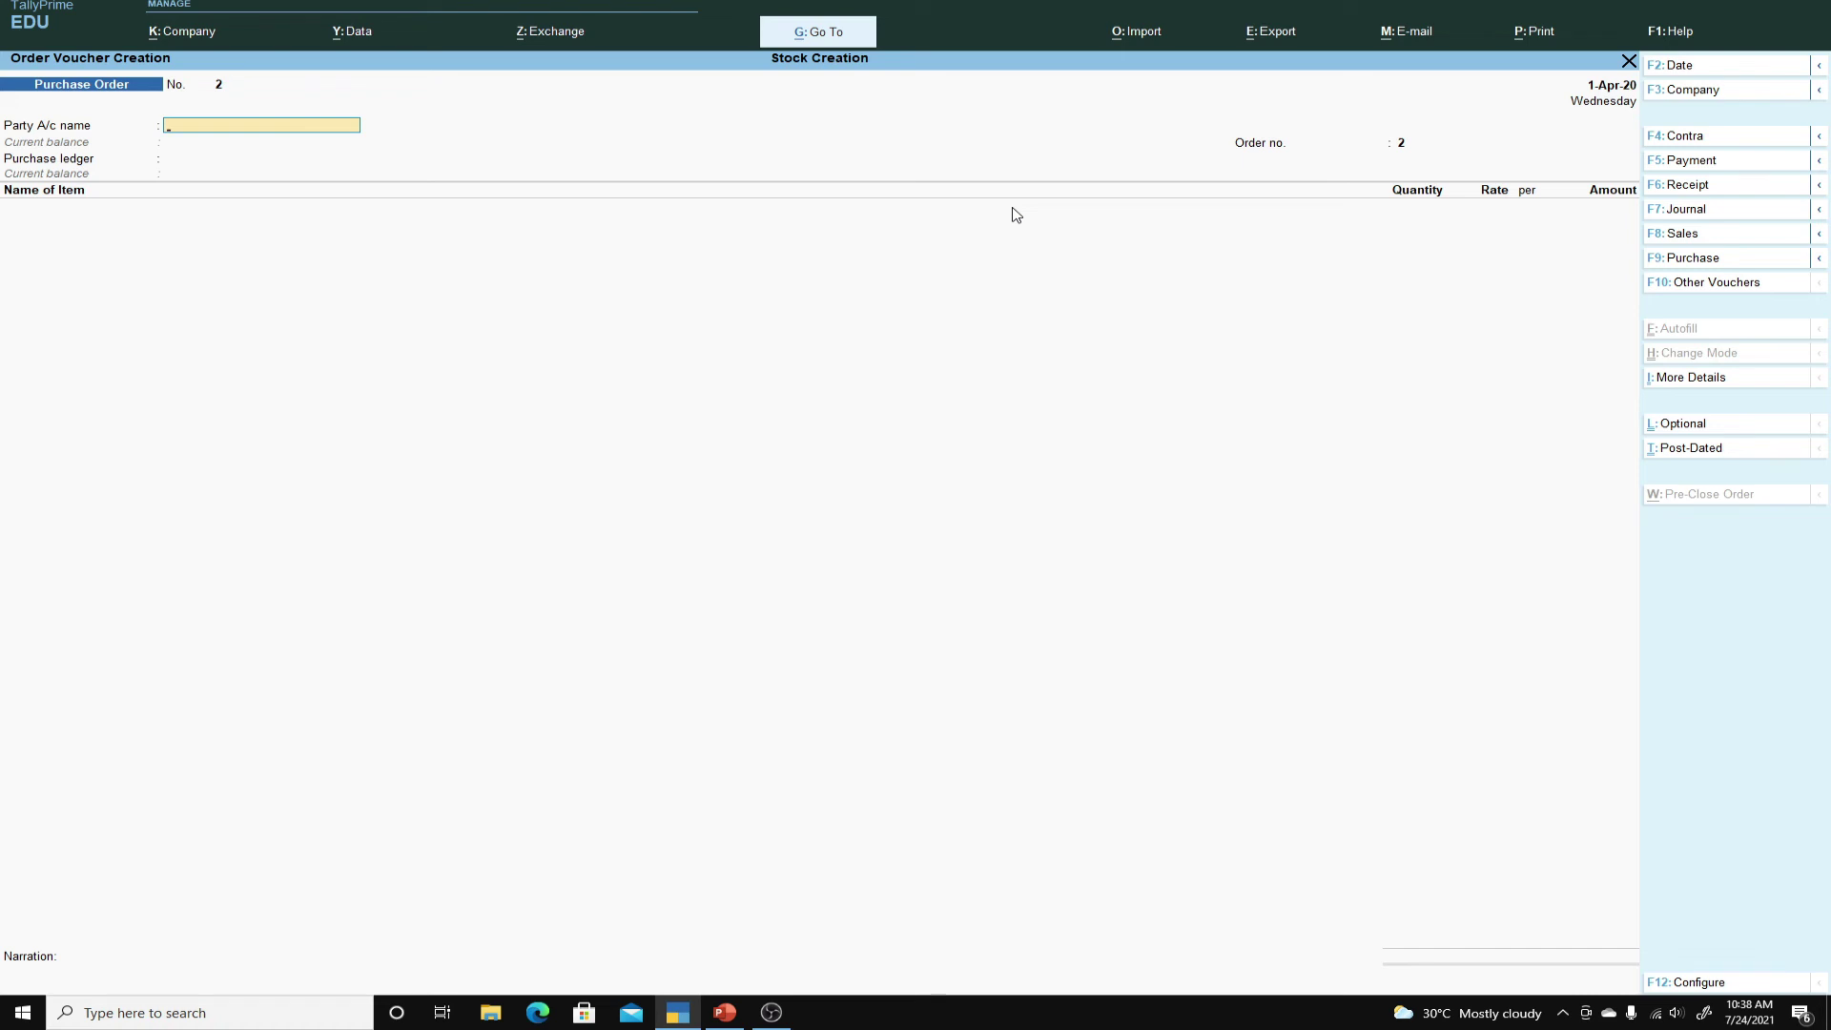
Reopen the saved ABC SUP purchase order and show its print preview.
key(Page_Up)
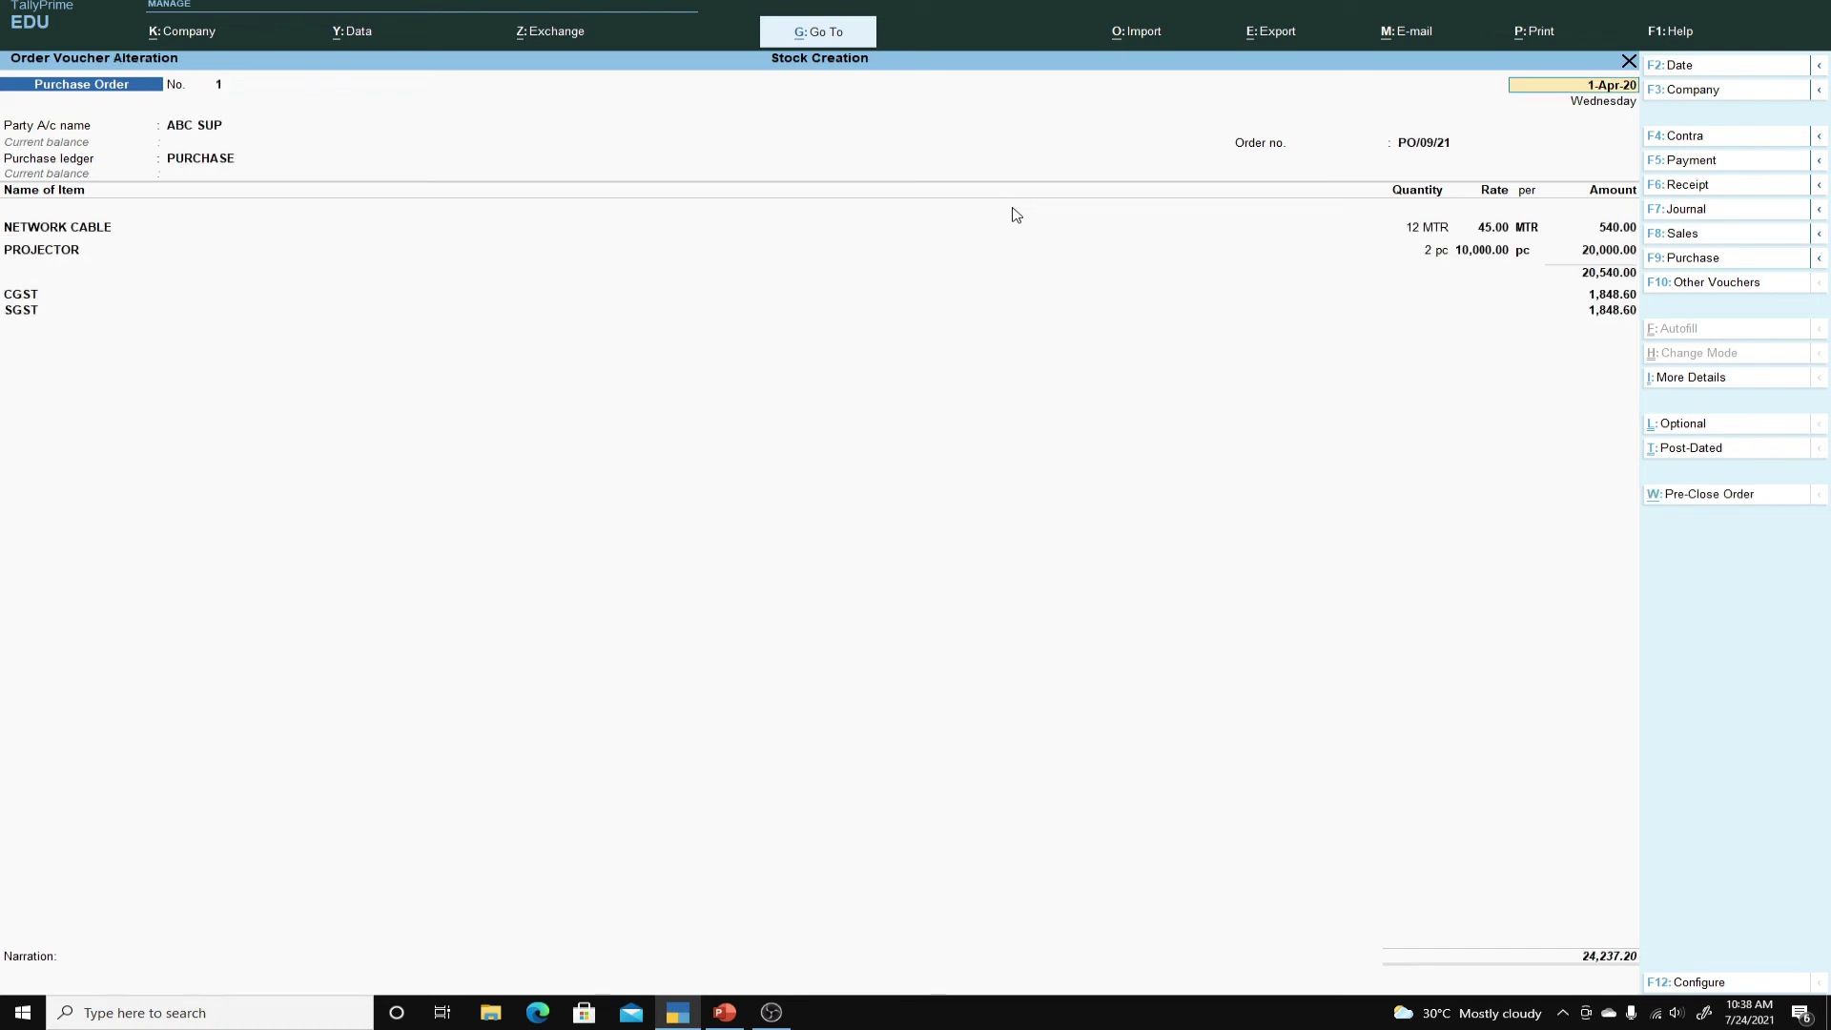
key(alt+p)
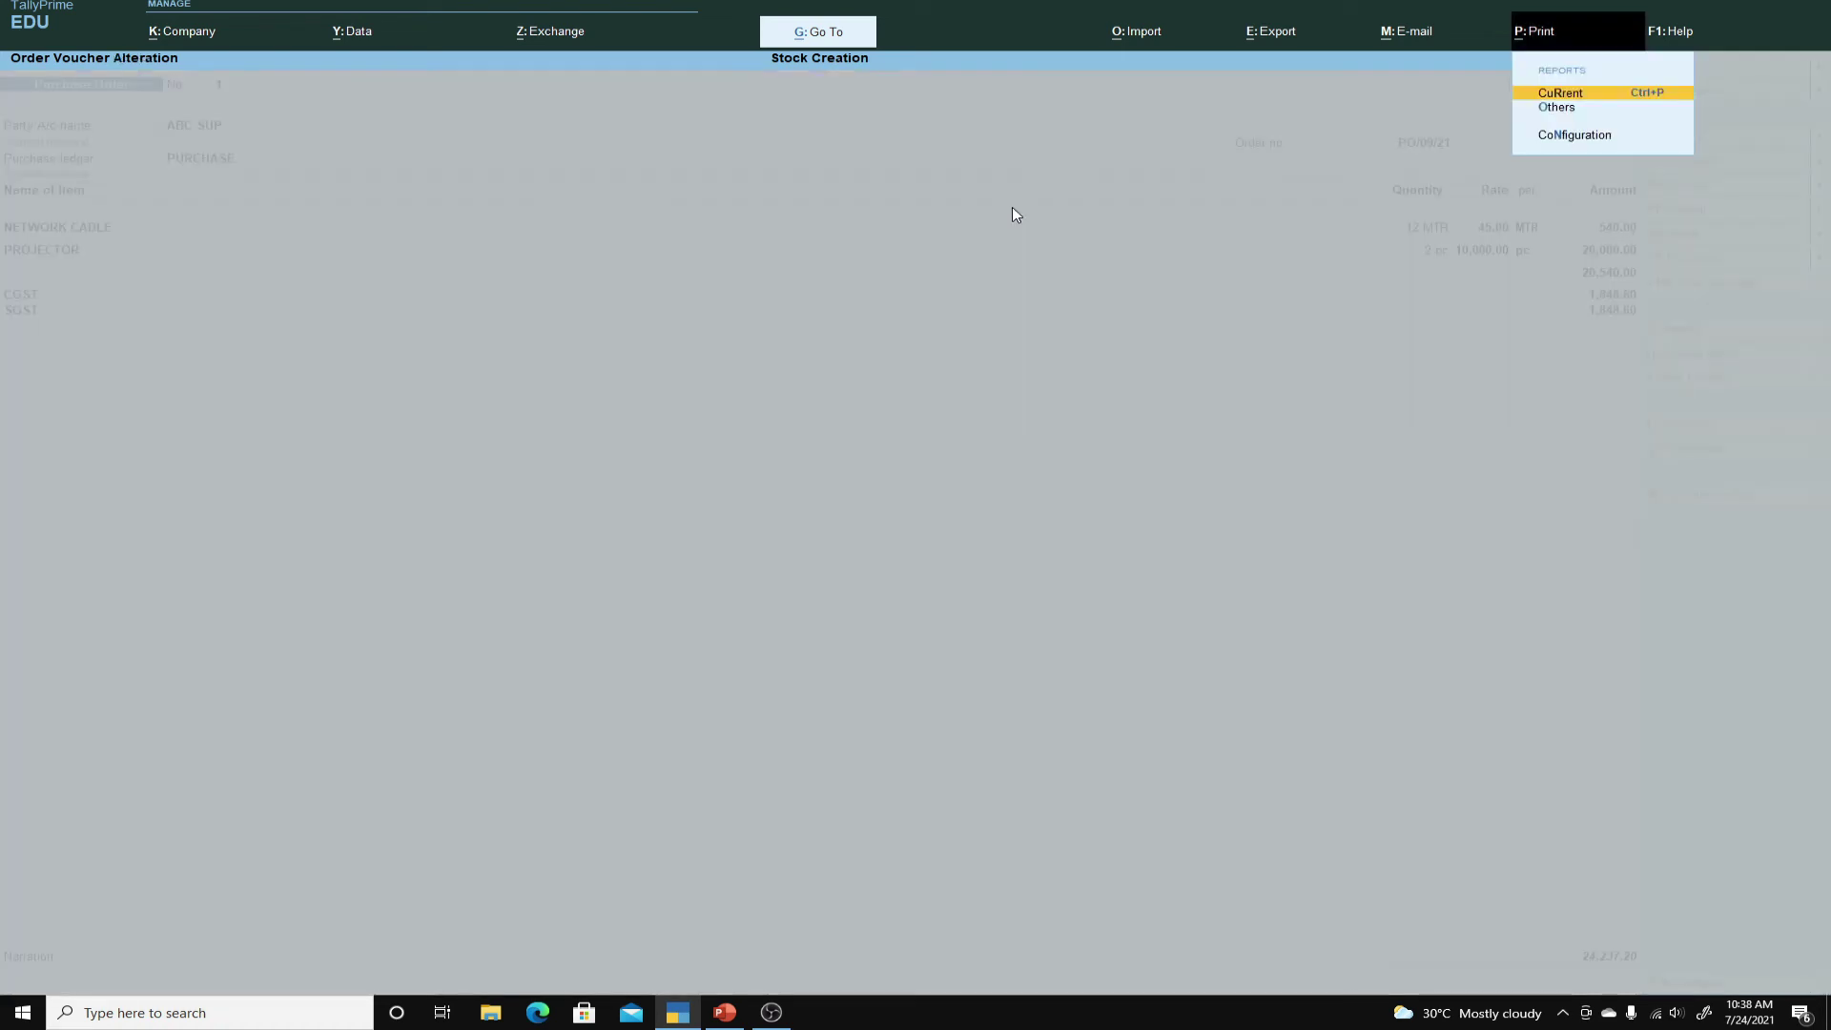
key(Return)
key(i)
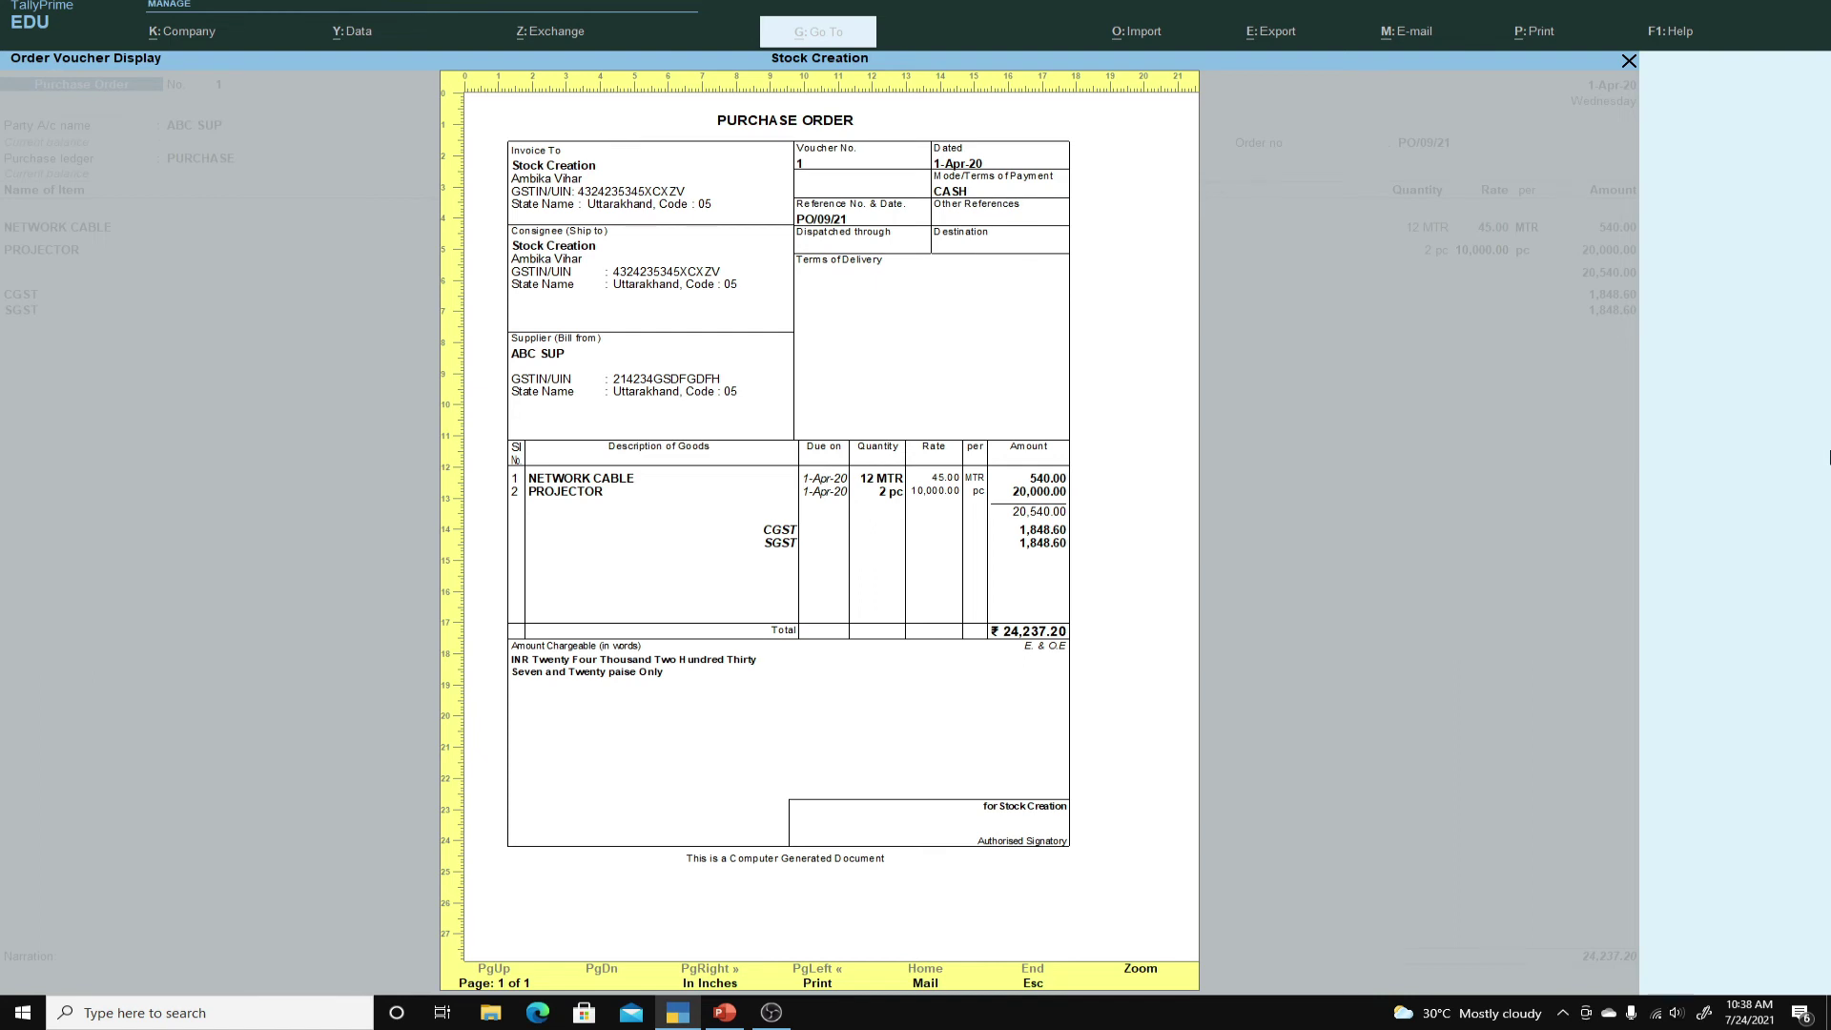
Close the print preview and re-save the ABC SUP purchase order without changes.
key(Escape)
key(Escape)
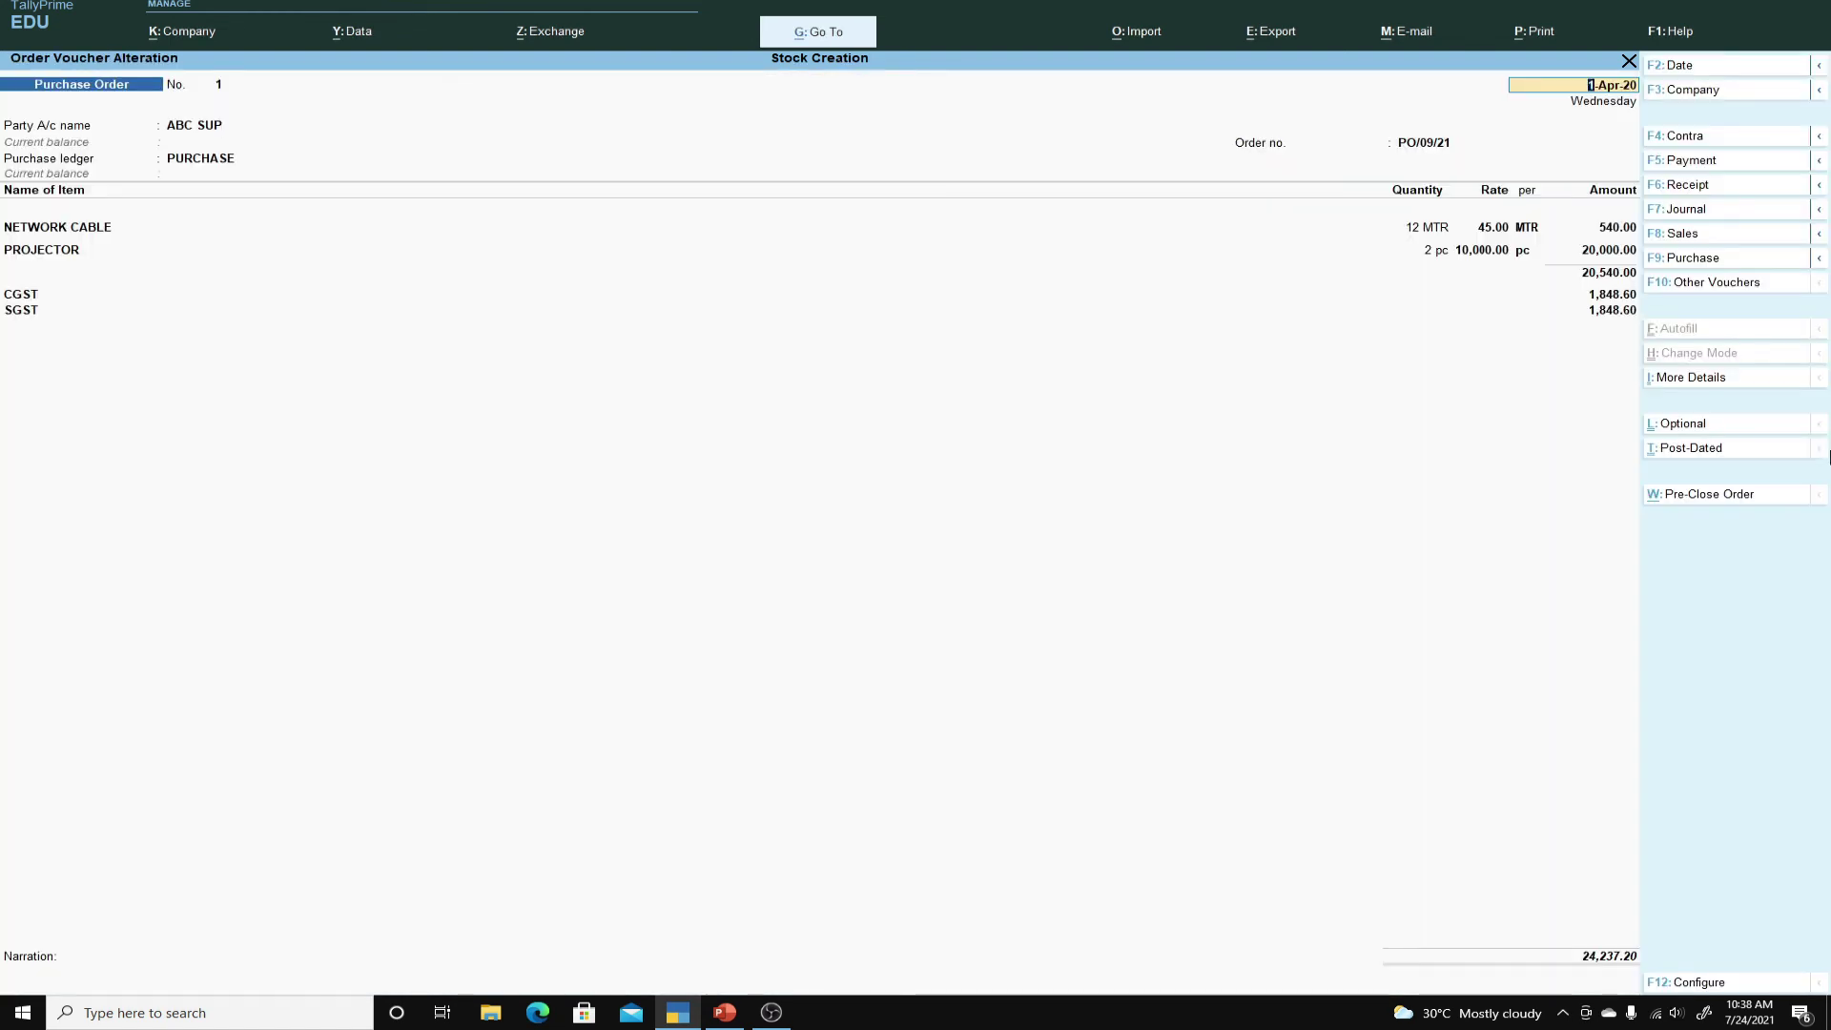
key(ctrl)
key(ctrl+a)
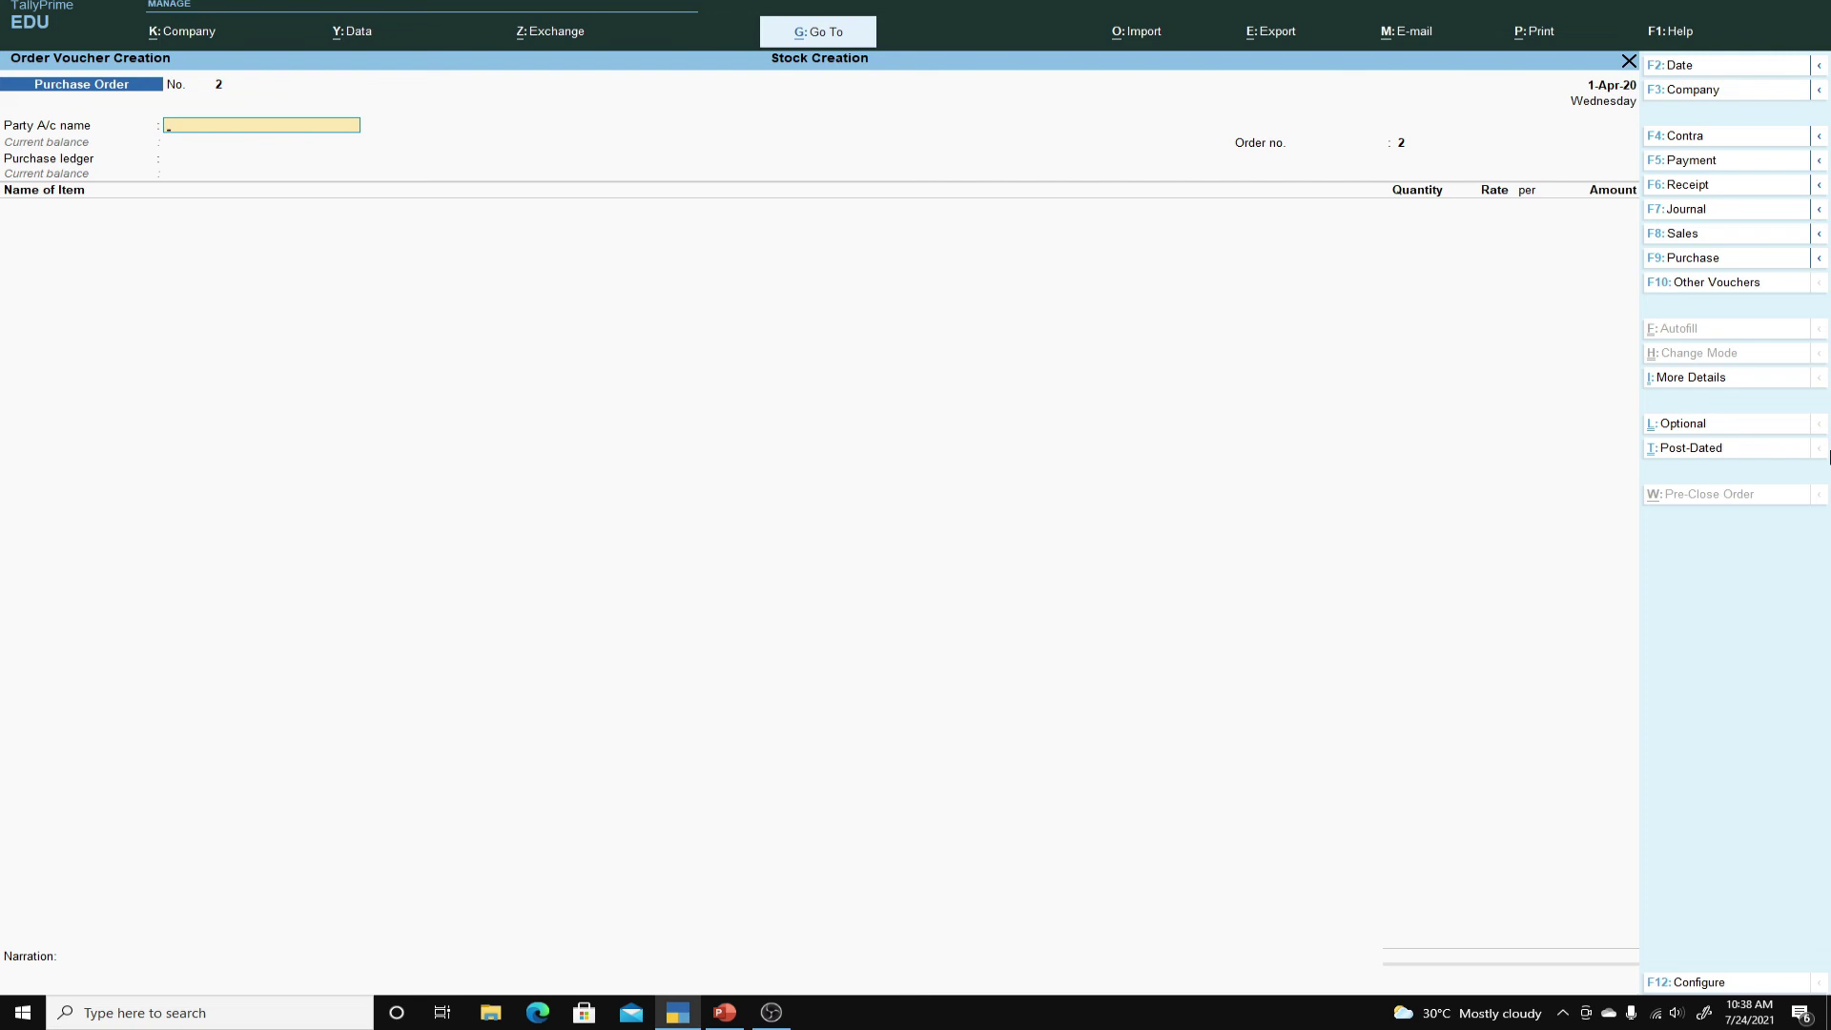
Start a Receipt Note voucher with reference number 21 and the date 1-Apr-20.
key(F9)
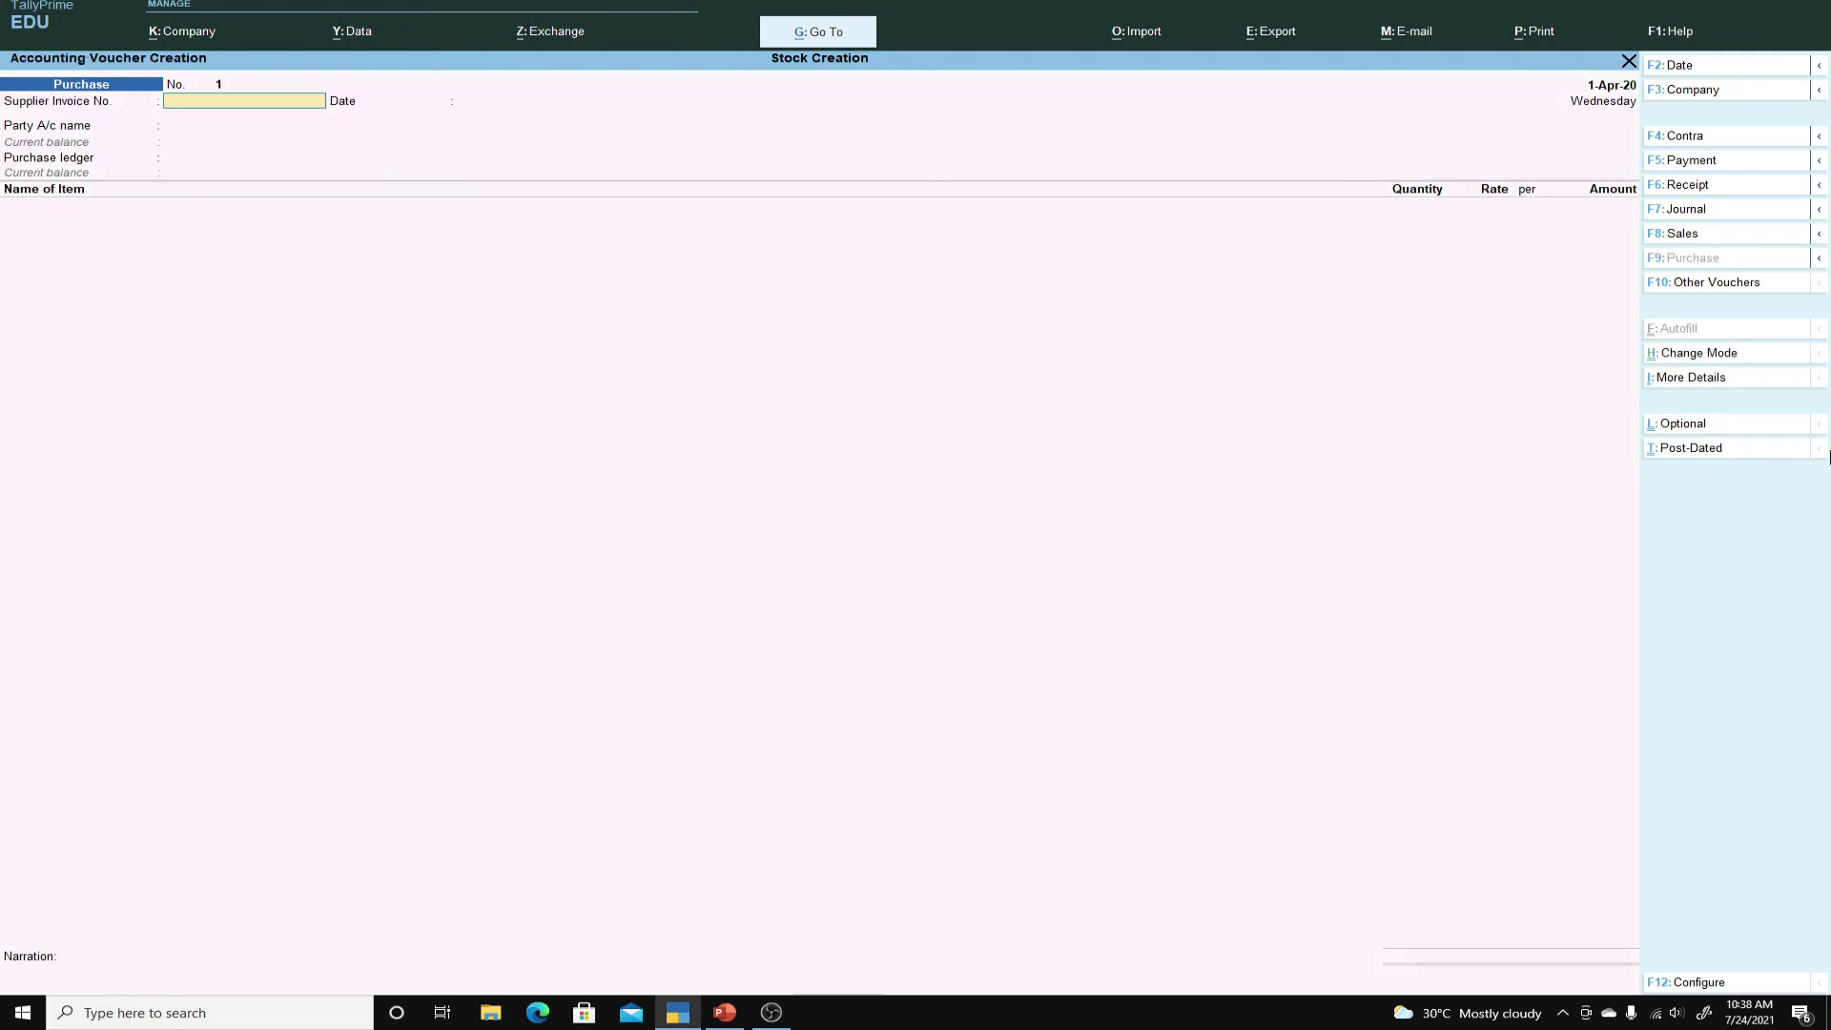
key(ctrl)
key(ctrl+F9)
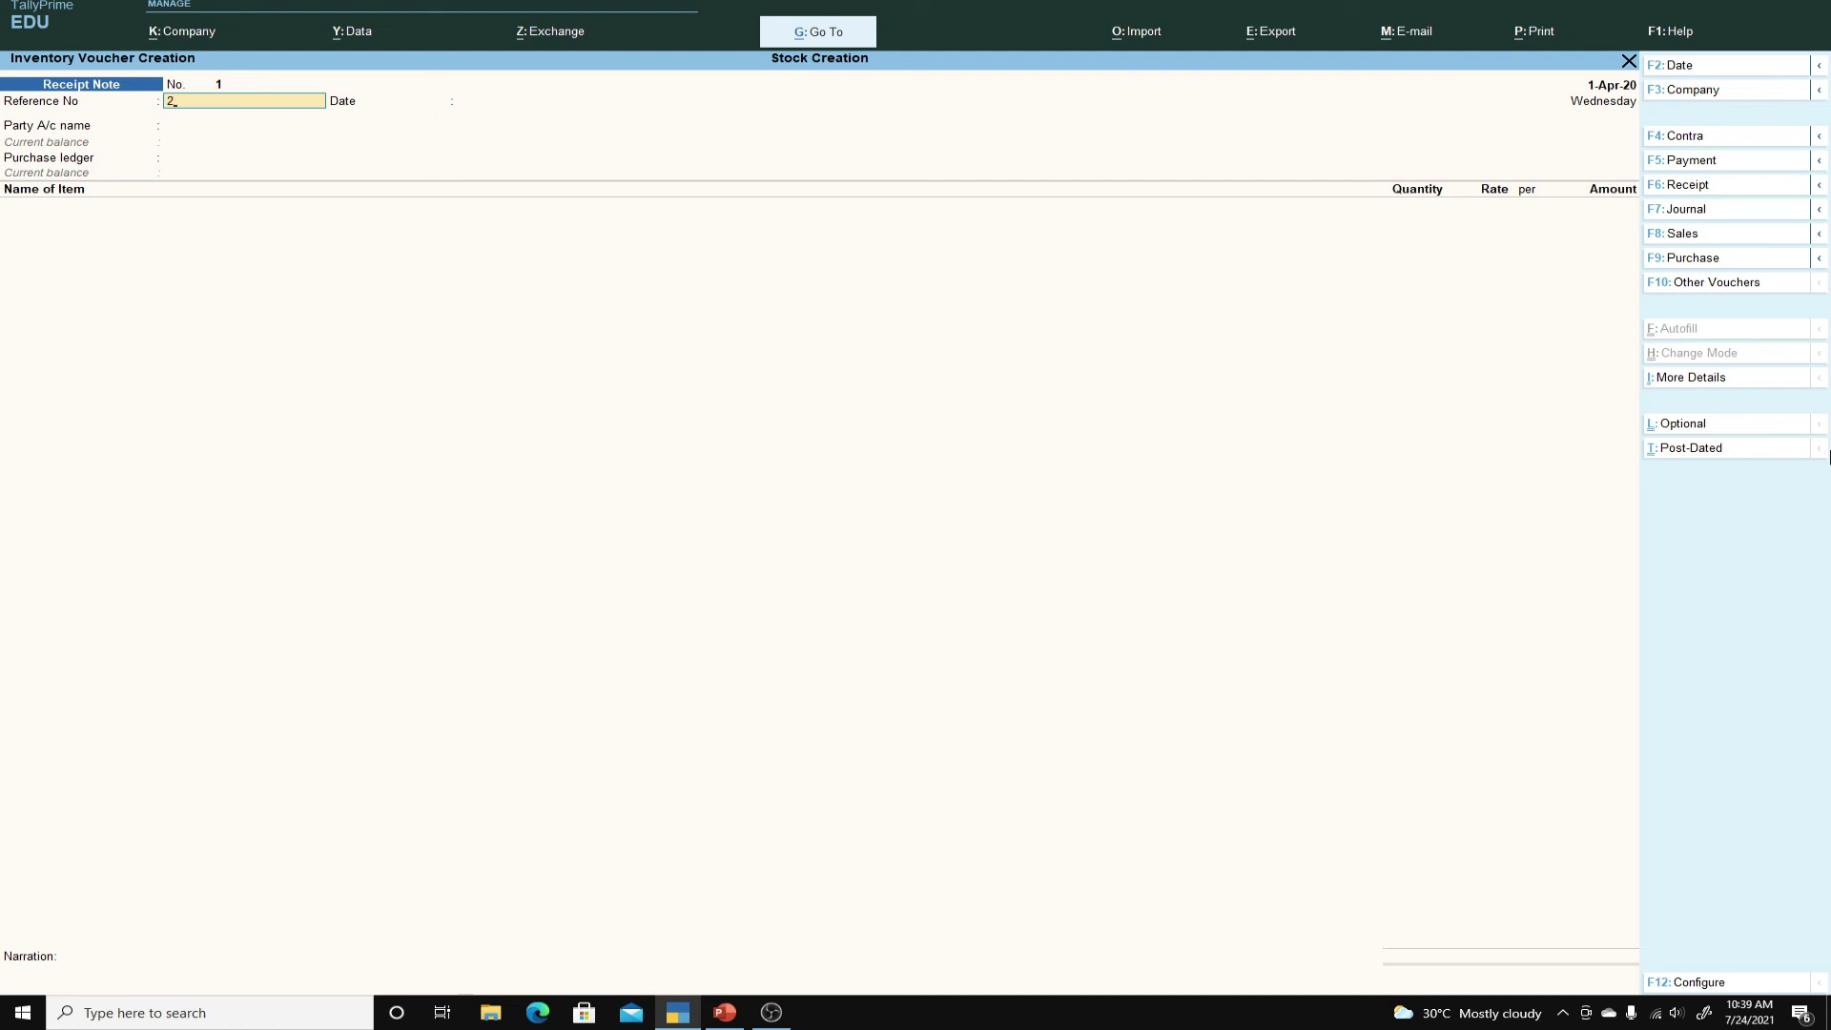
text(1)
key(Return)
key(Return)
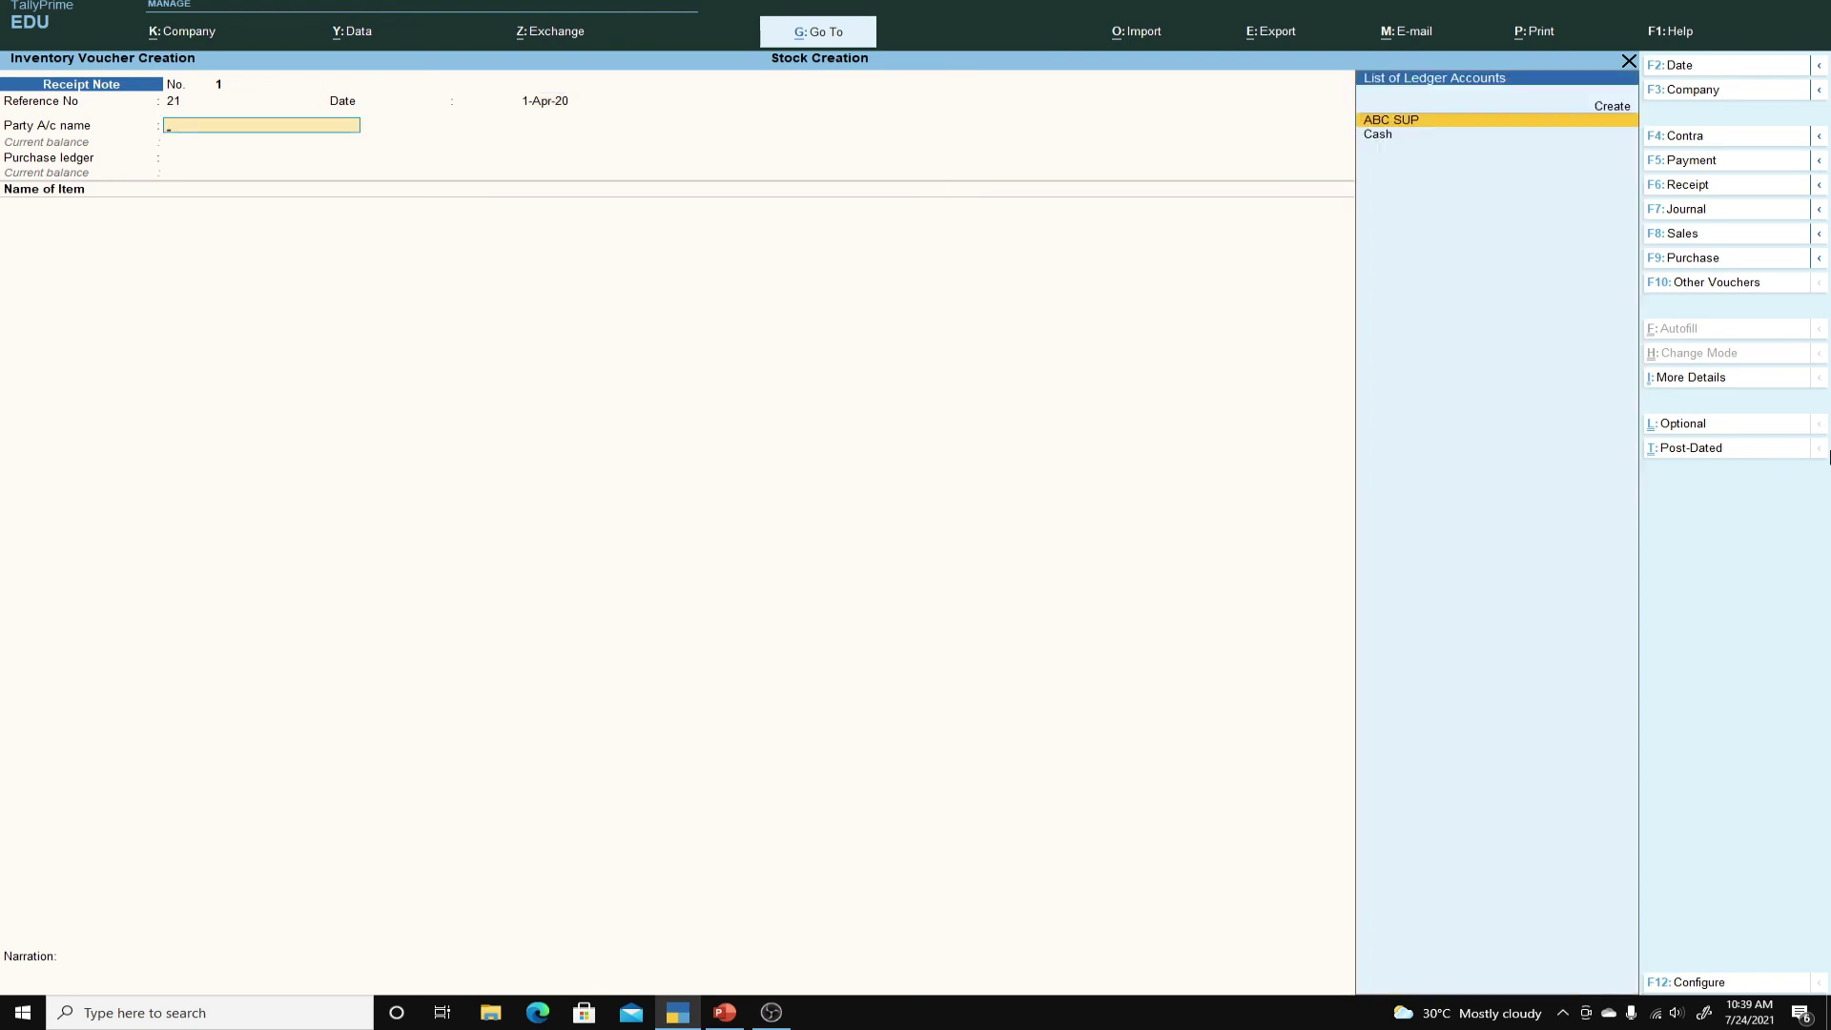
Set ABC SUP as the receipt note's party and link it to the supplier's pending purchase order.
key(Return)
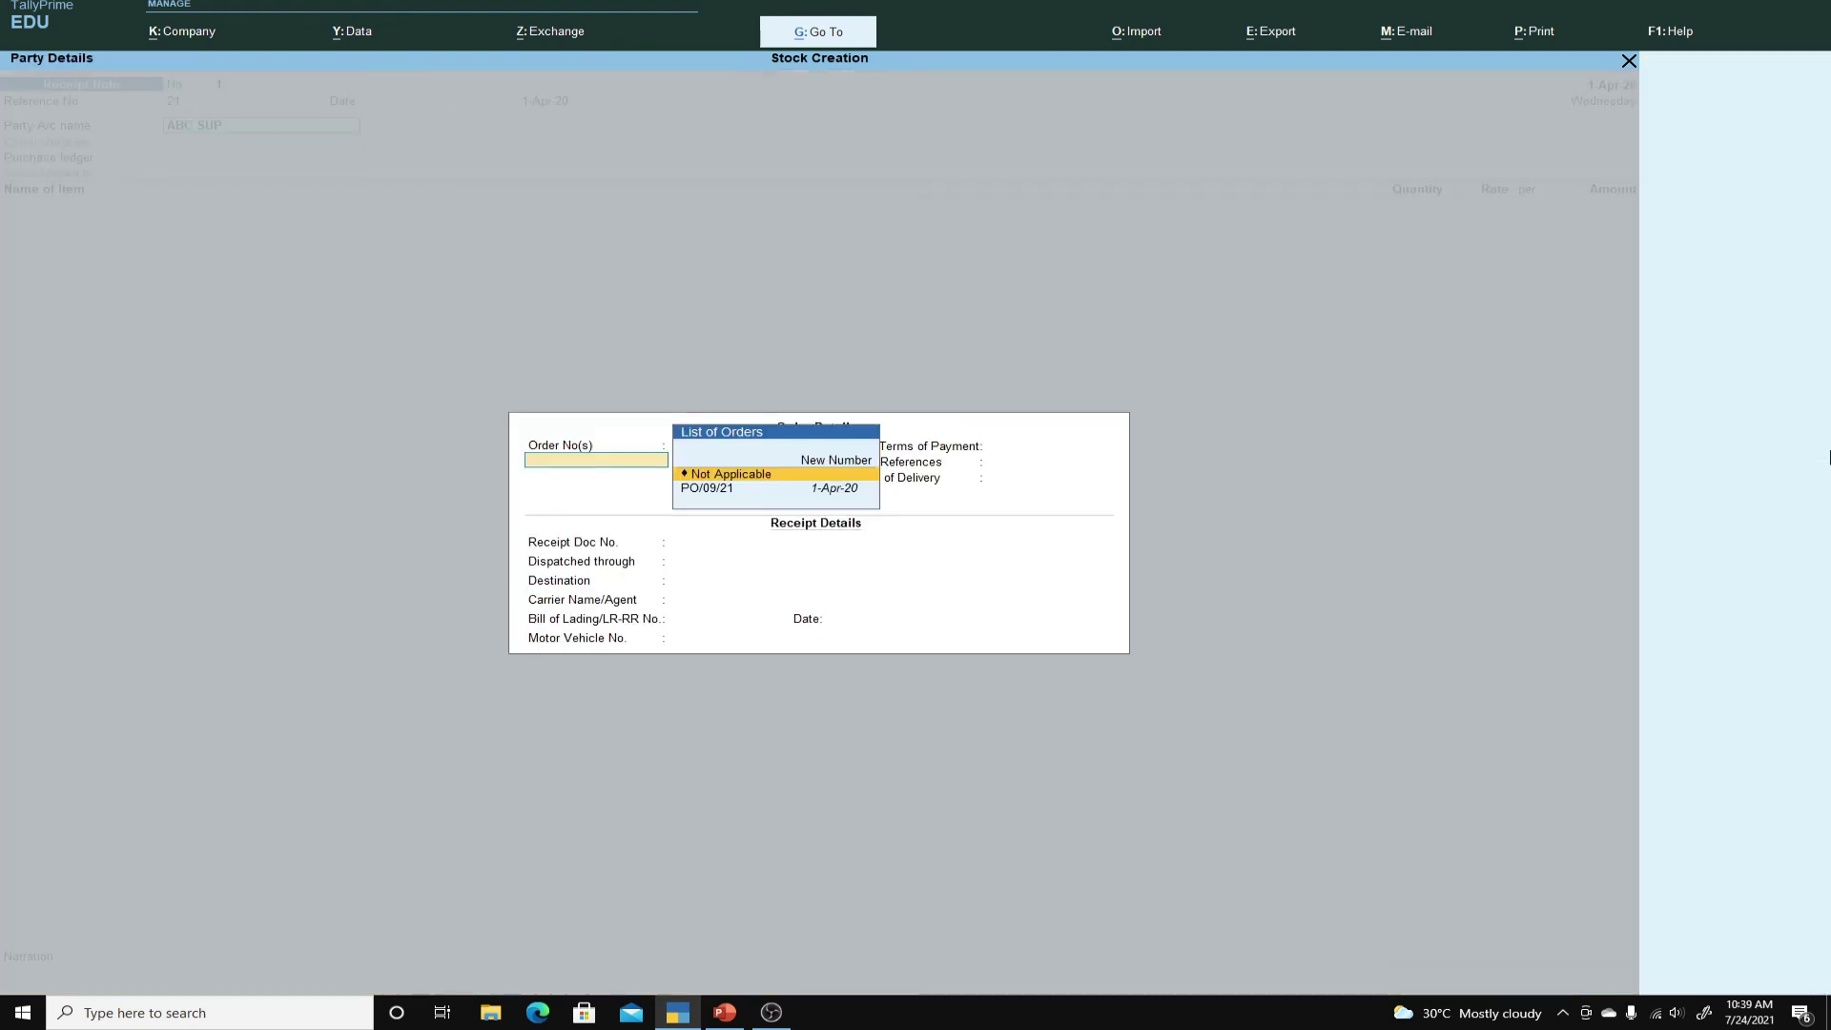
key(Down)
key(Return)
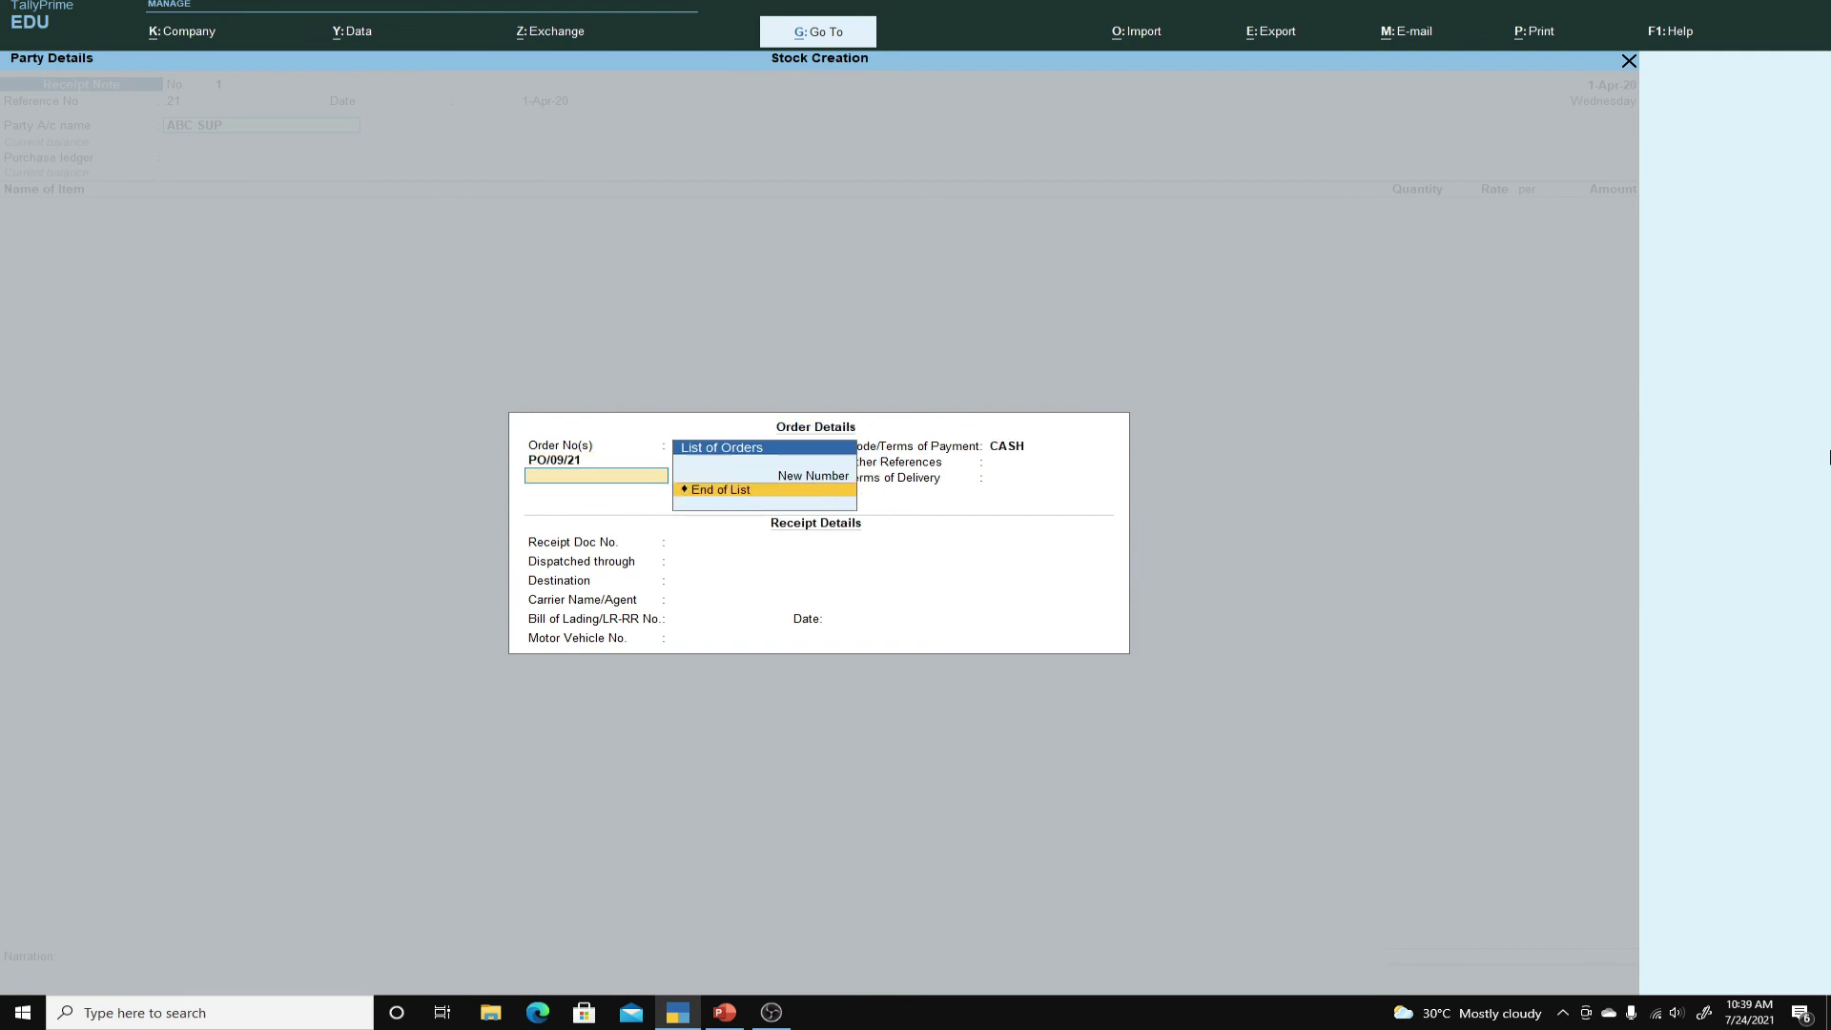
key(Return)
key(Return)
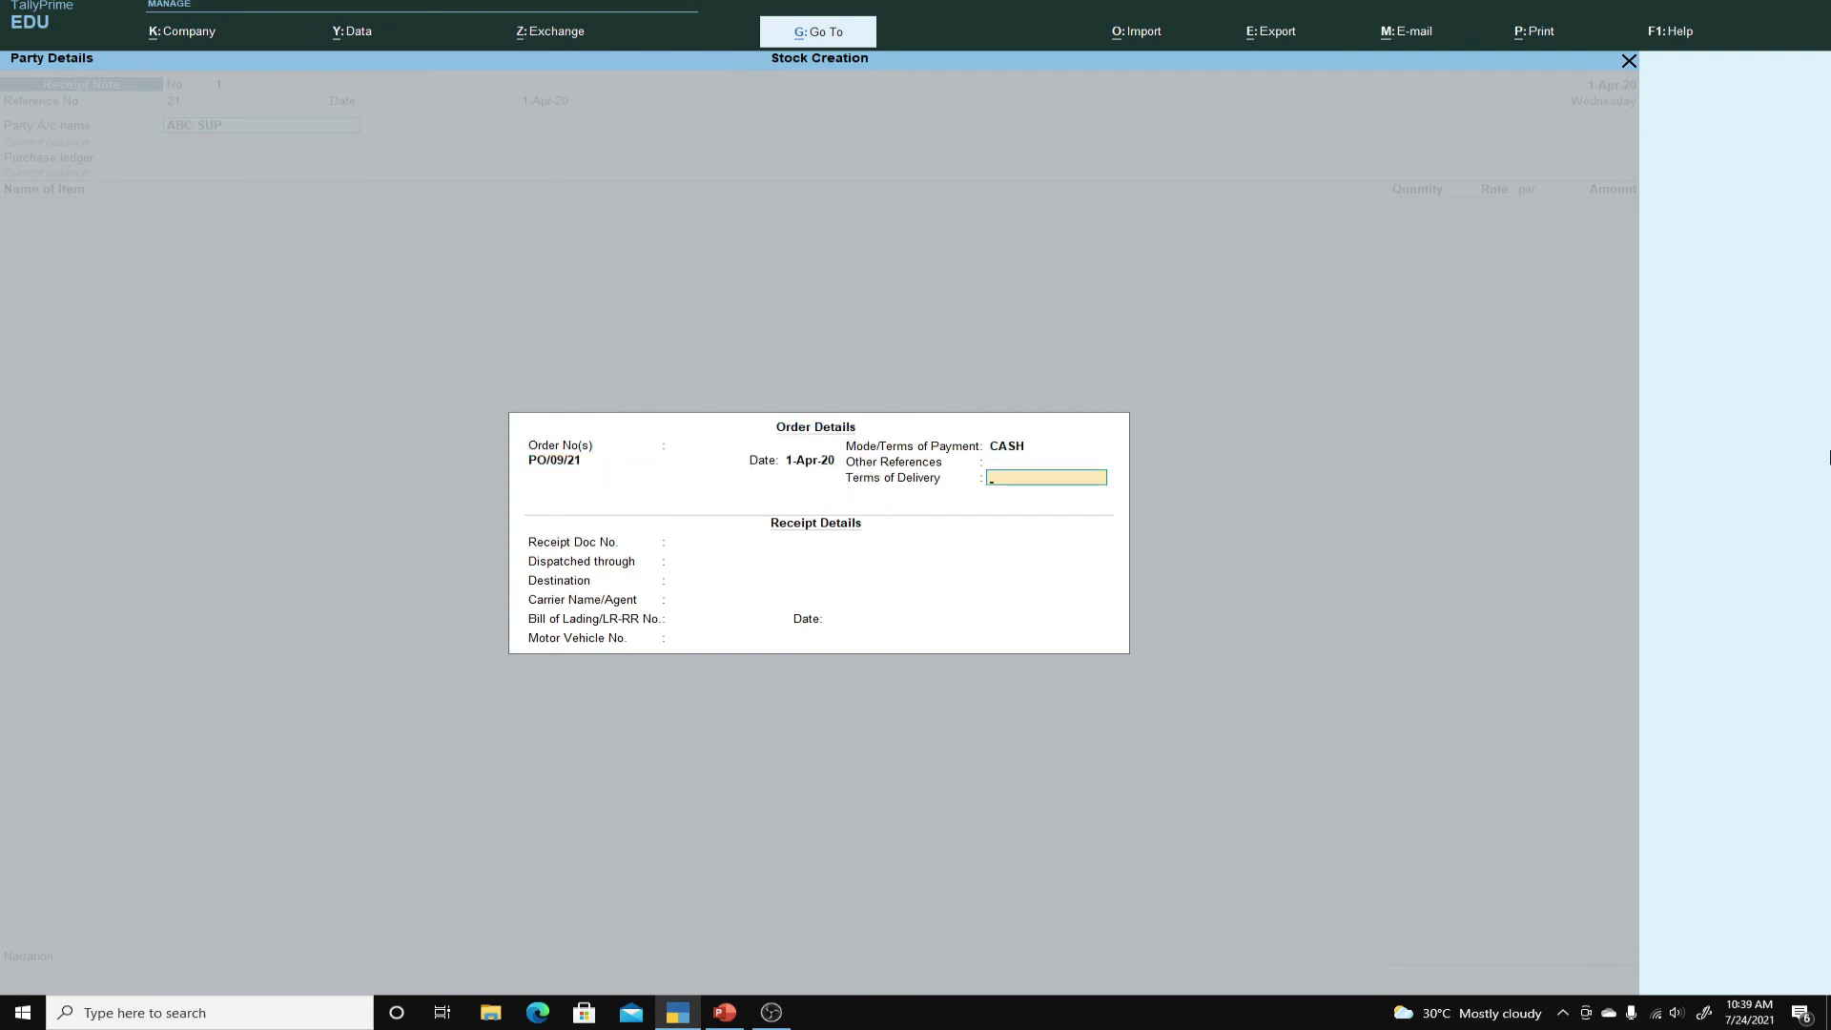
Leave the terms of delivery and all receipt details of the receipt note blank.
key(Return)
key(Return)
key(Return)
key(Return)
key(Return)
key(Return)
key(Return)
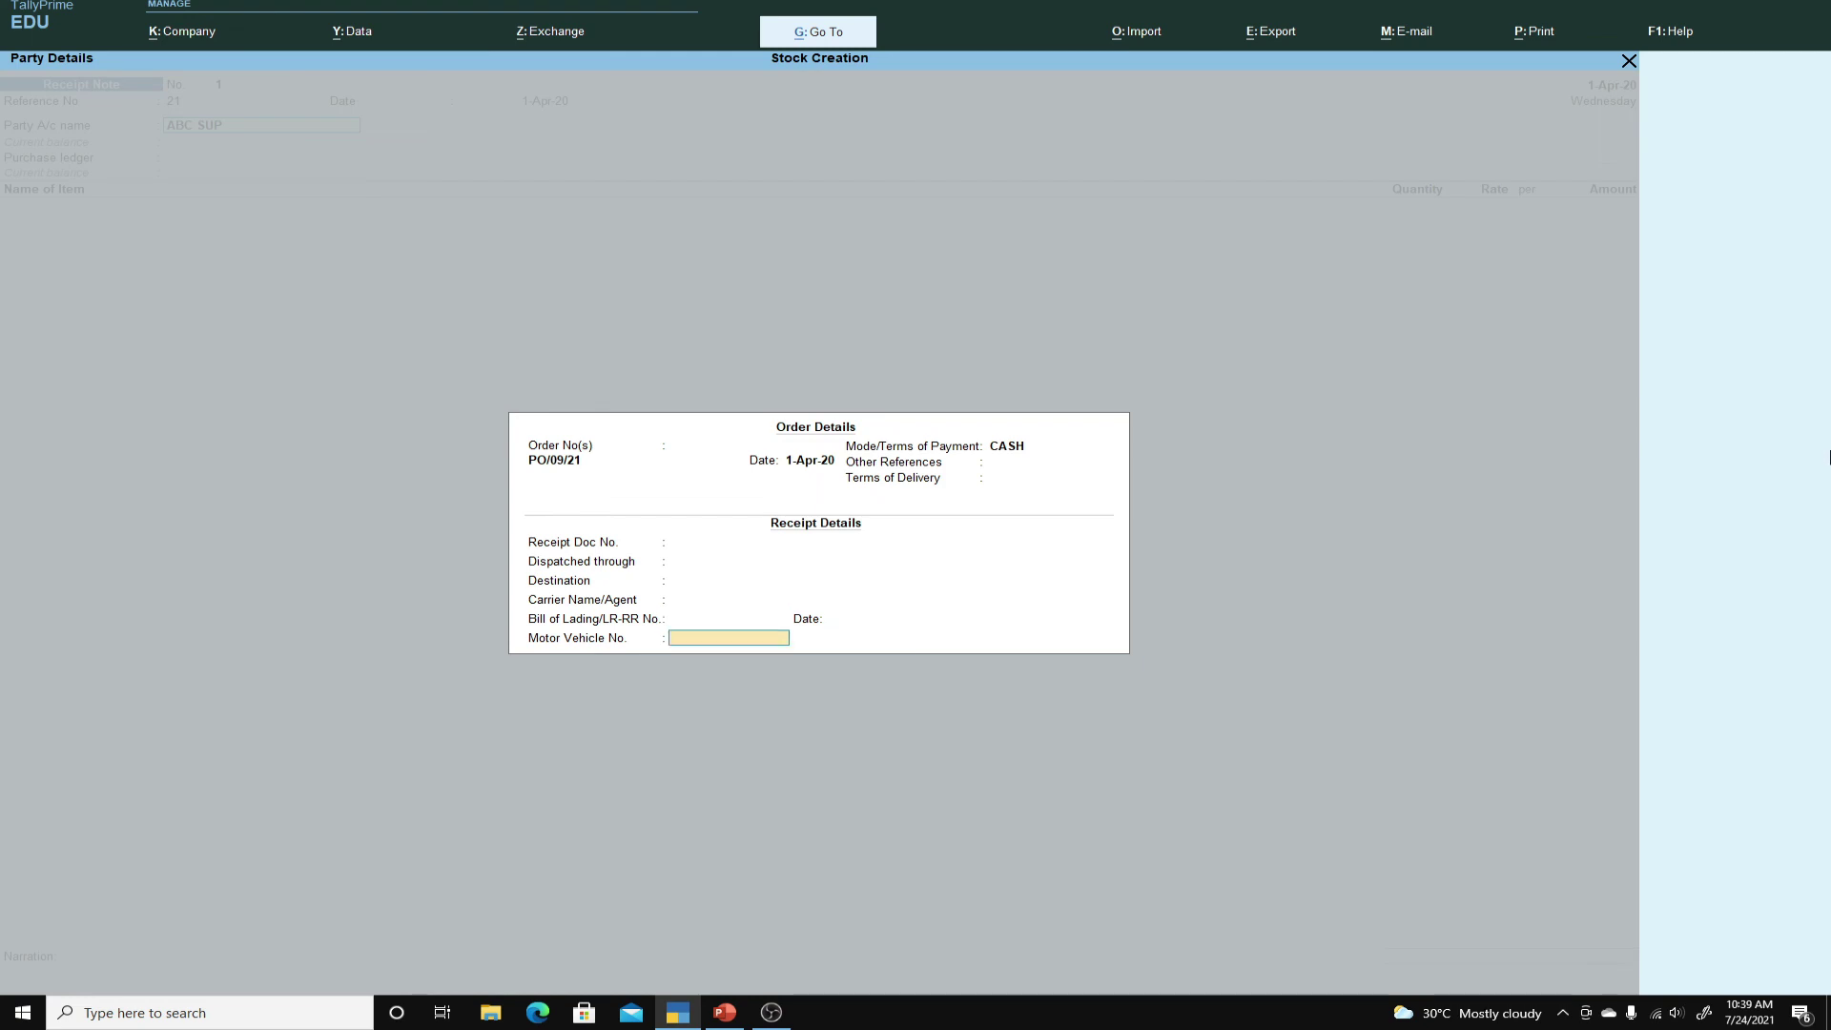
key(Return)
Accept the existing ABC SUP party details for the receipt note.
key(Return)
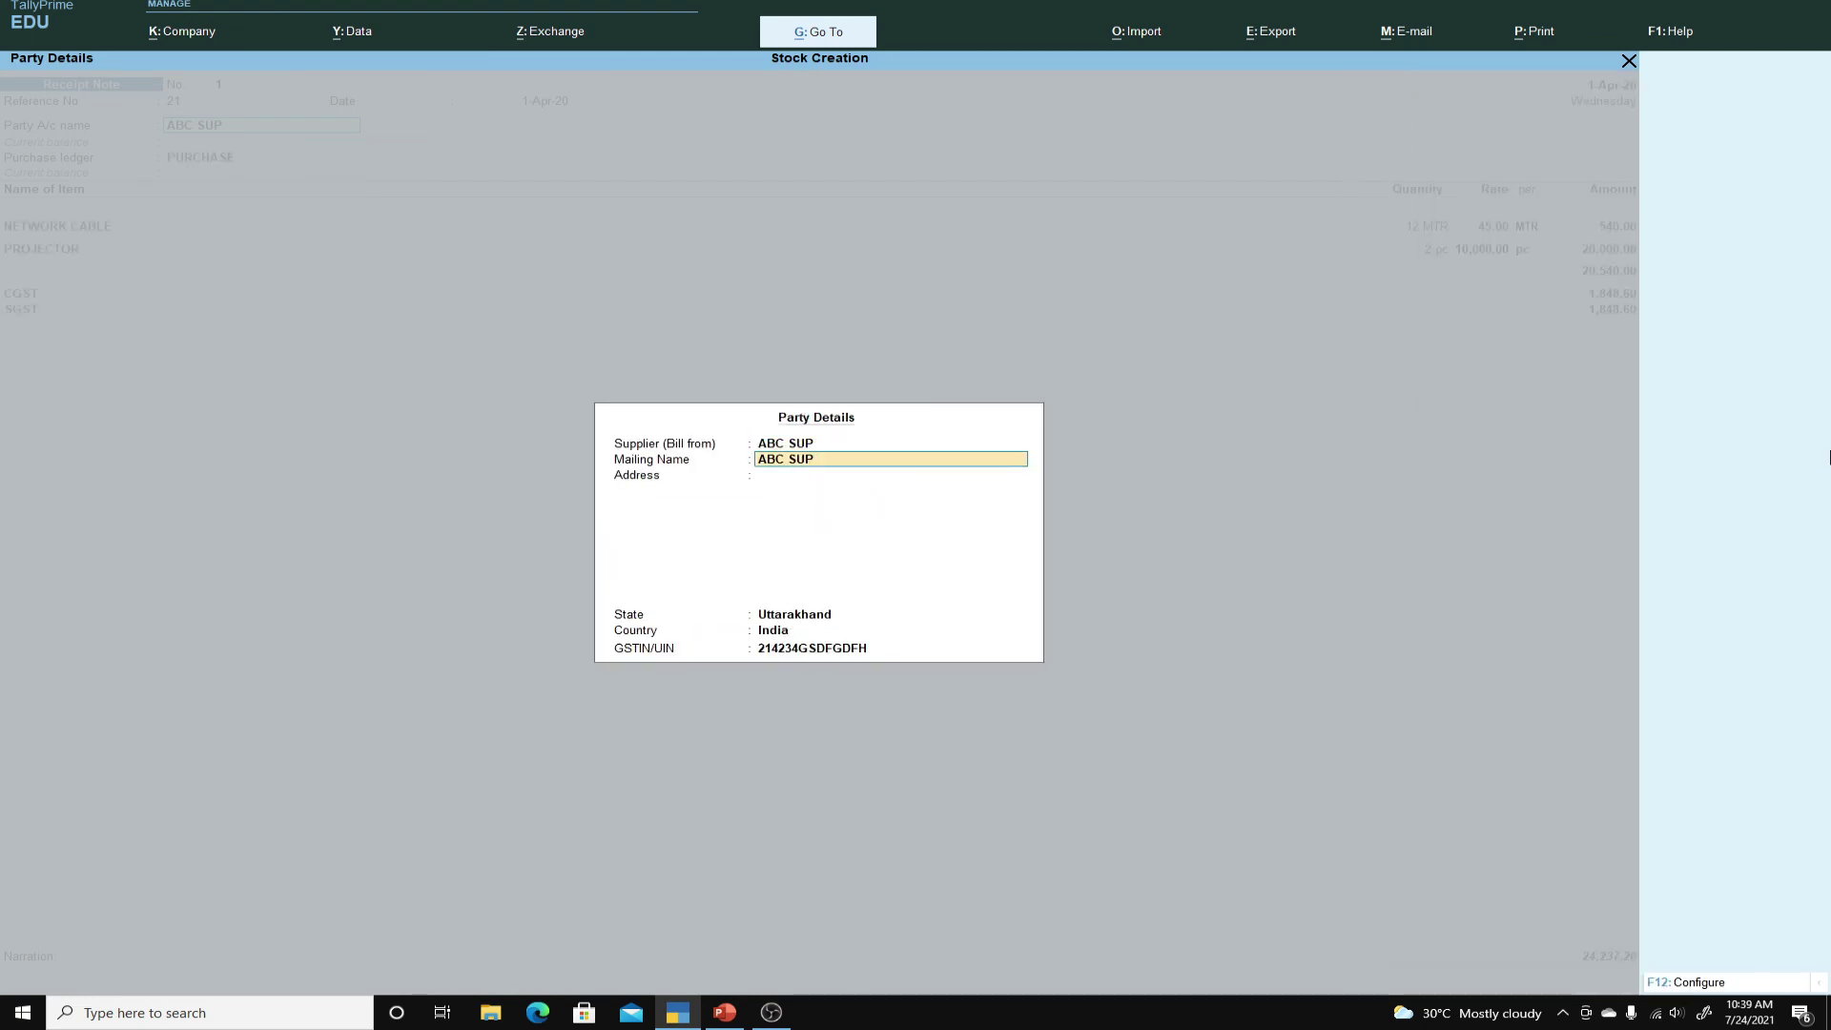
key(Return)
key(Return)
key(Return)
key(Return)
key(Return)
key(Return)
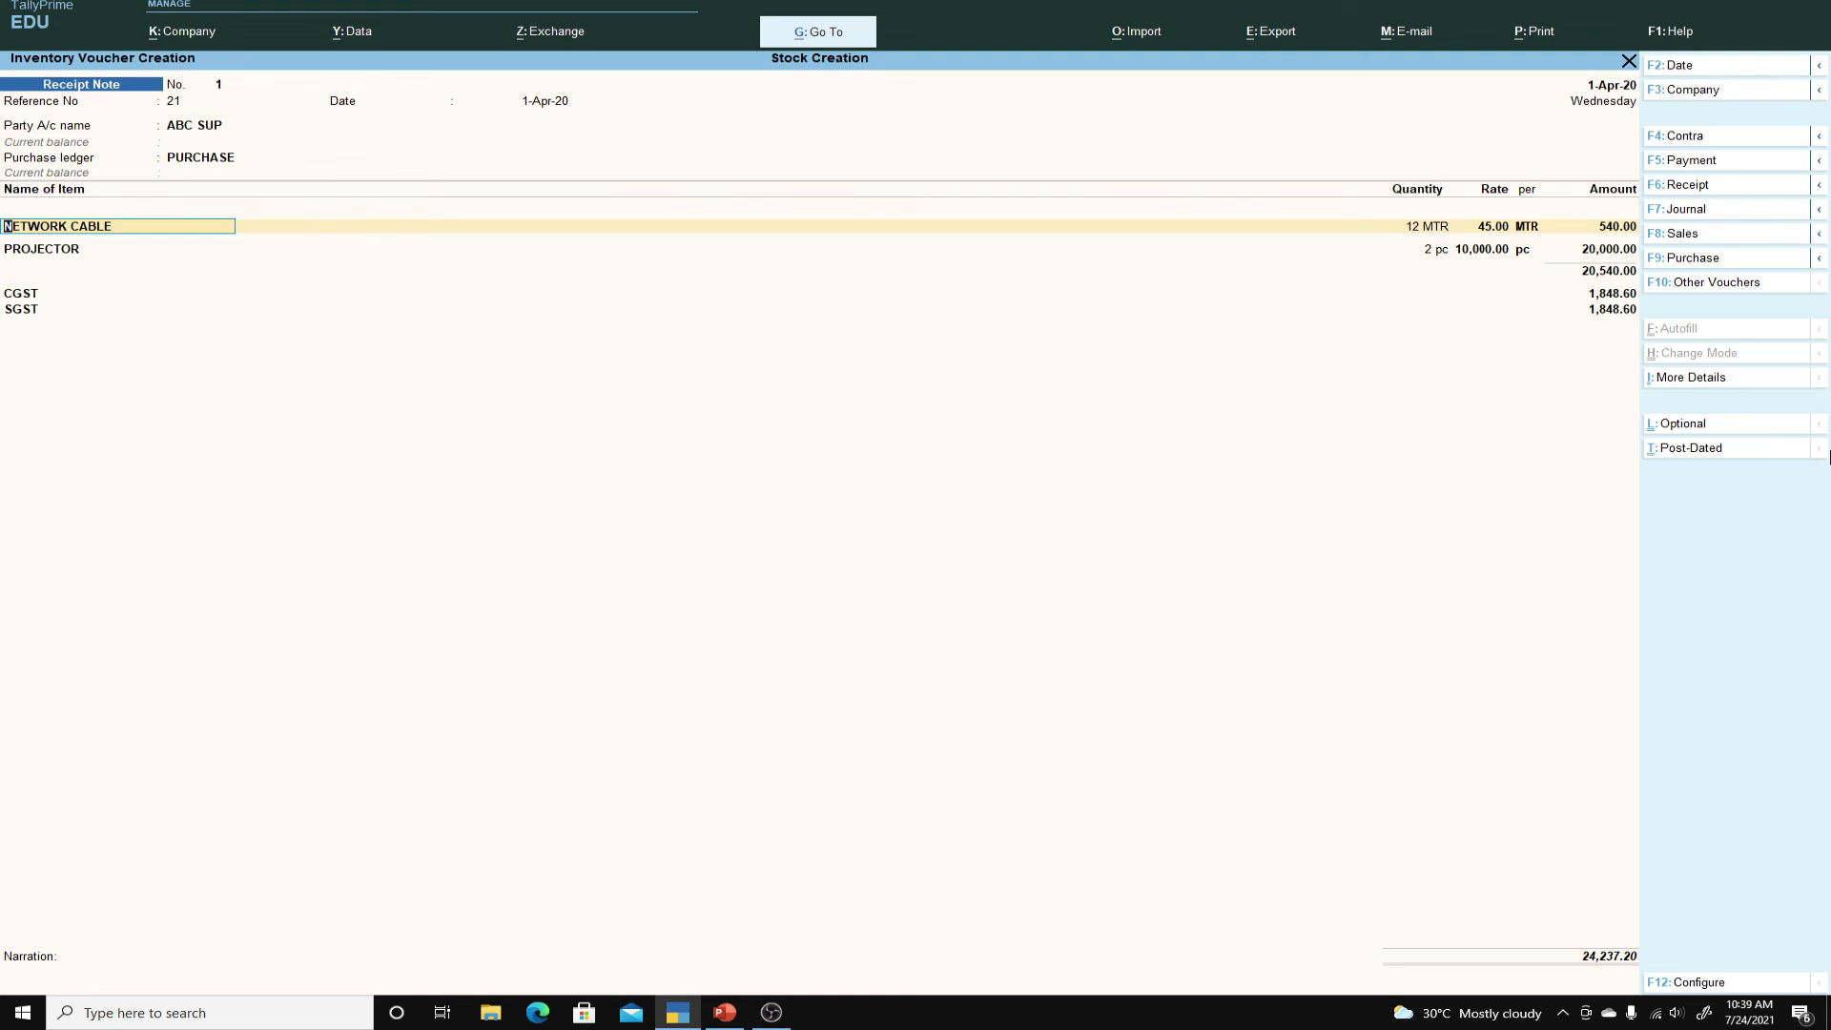
Review the receipt note's linked order and ABC SUP party details, and return to the item lines.
key(BackSpace)
key(BackSpace)
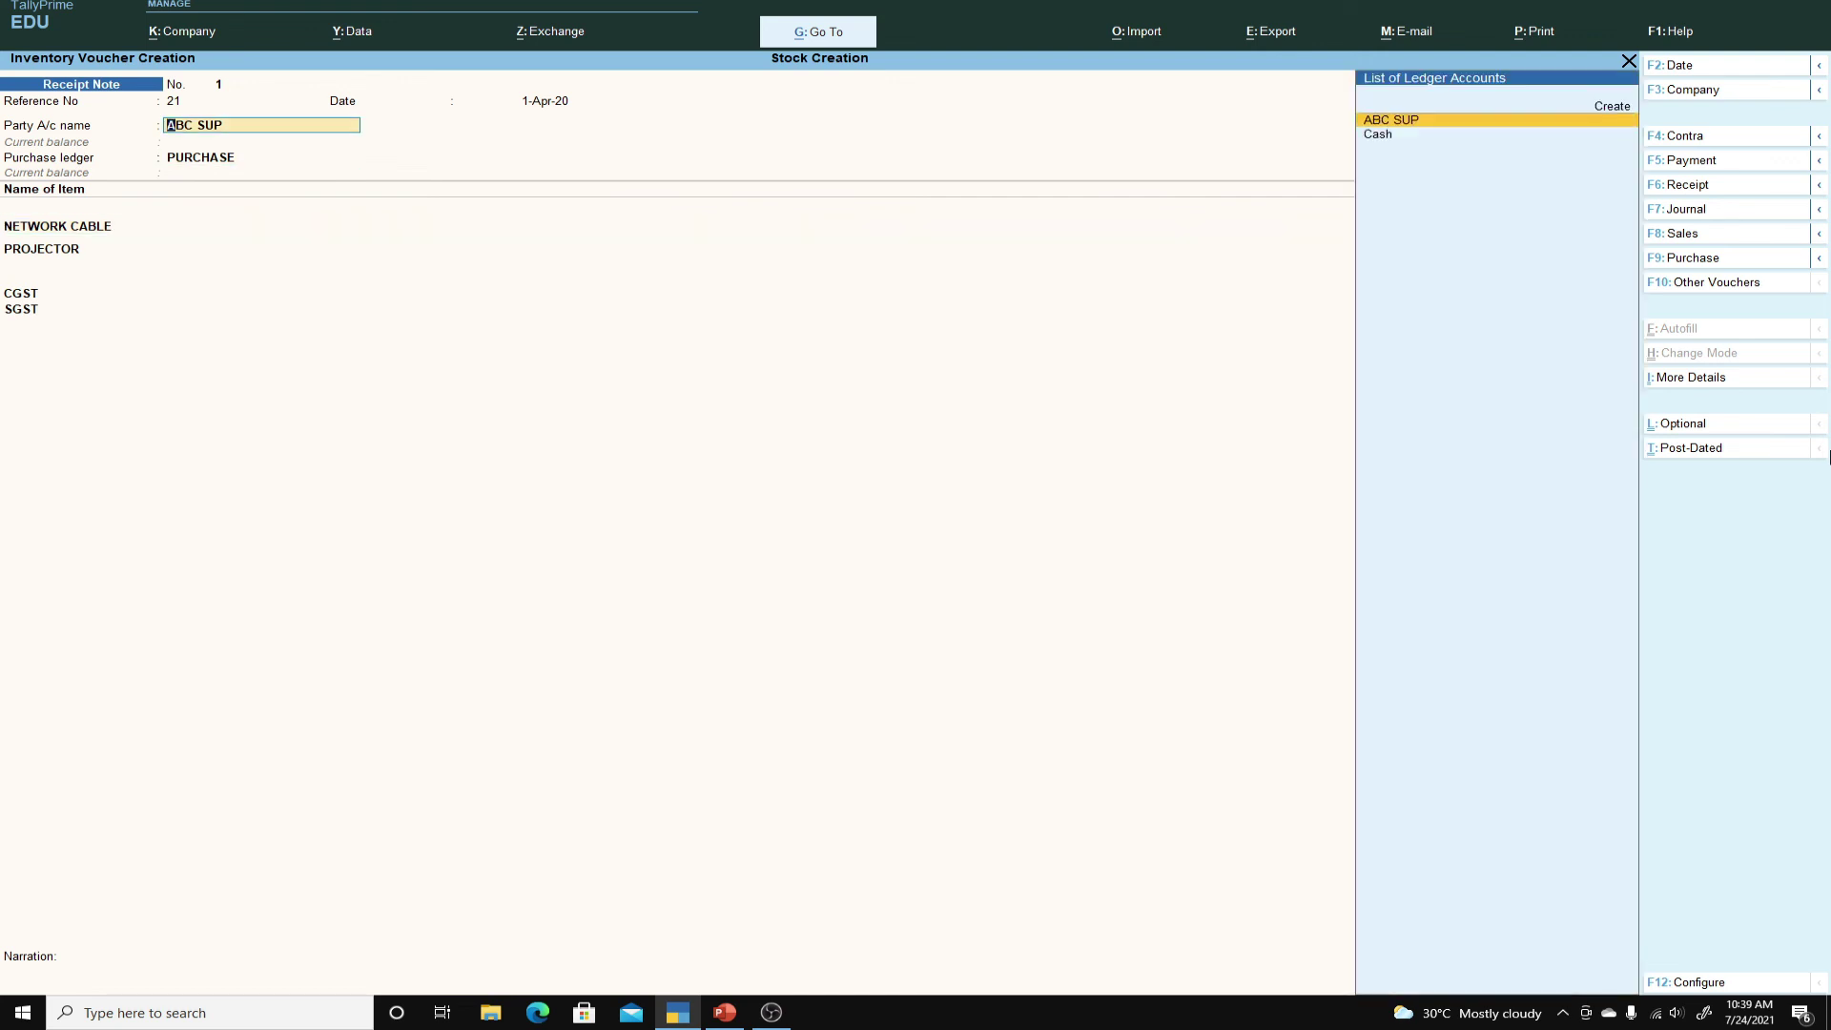
key(Return)
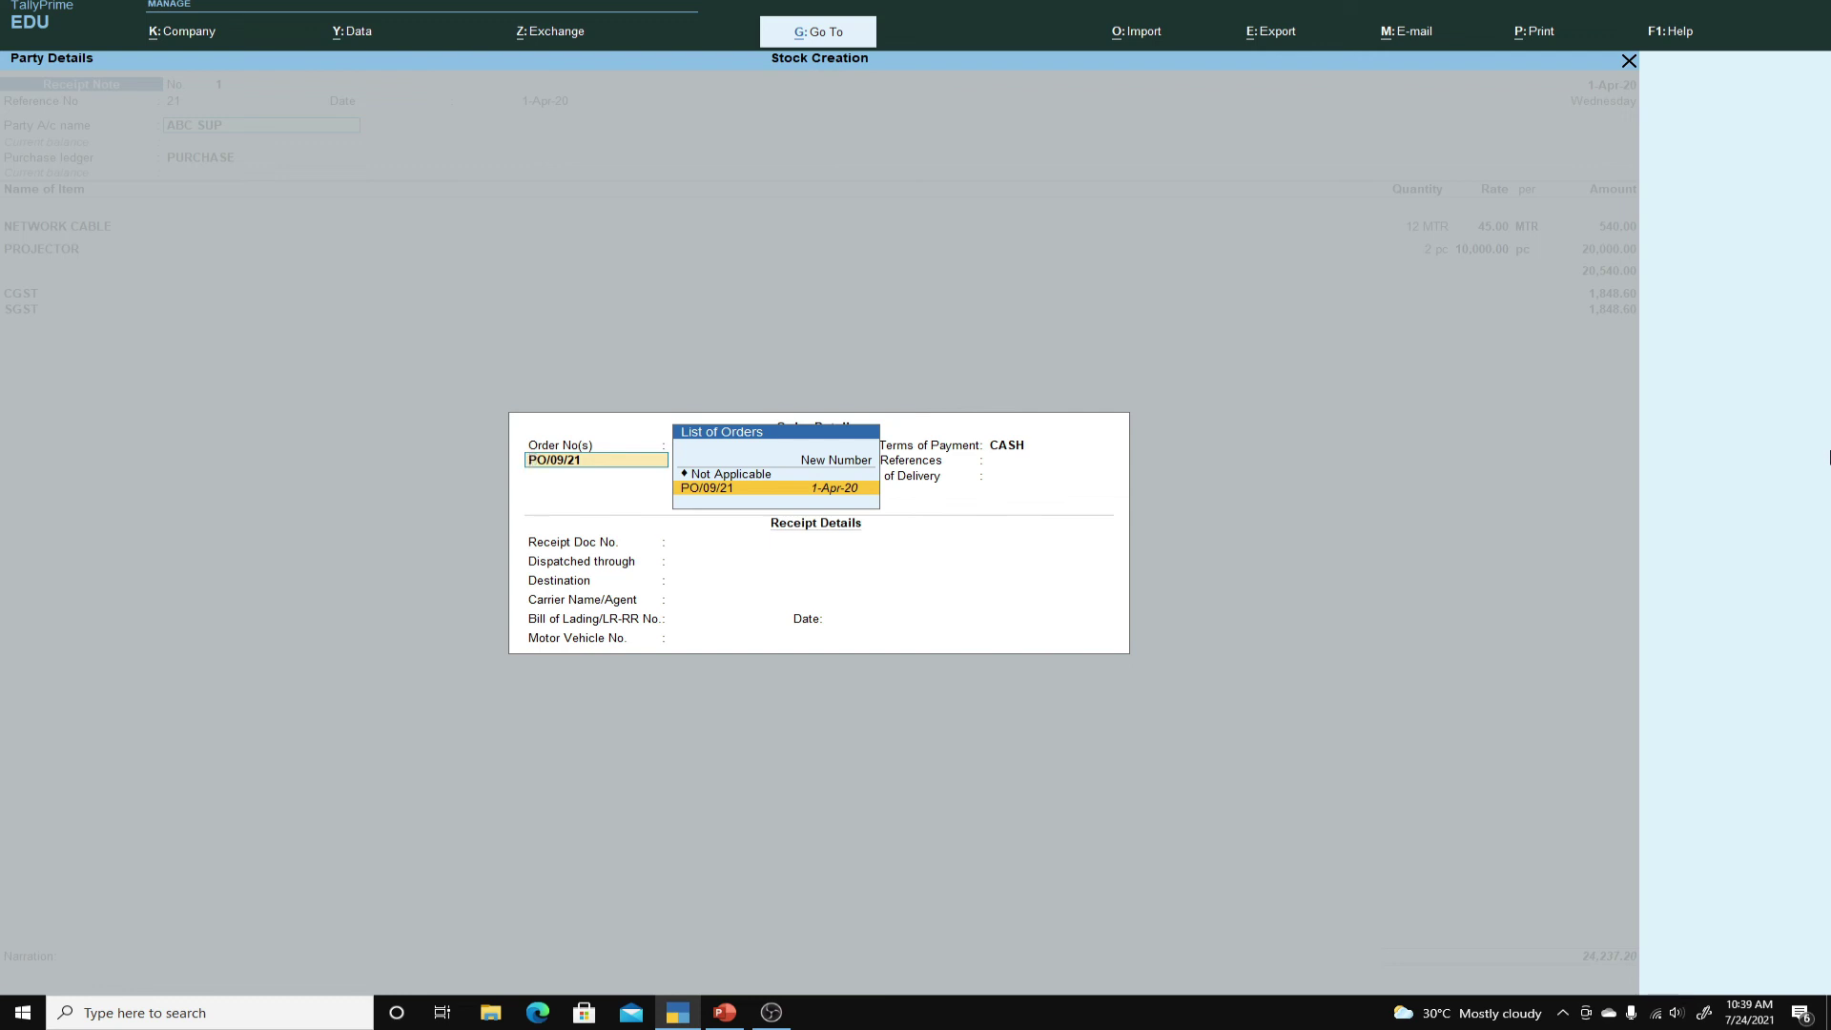
key(Escape)
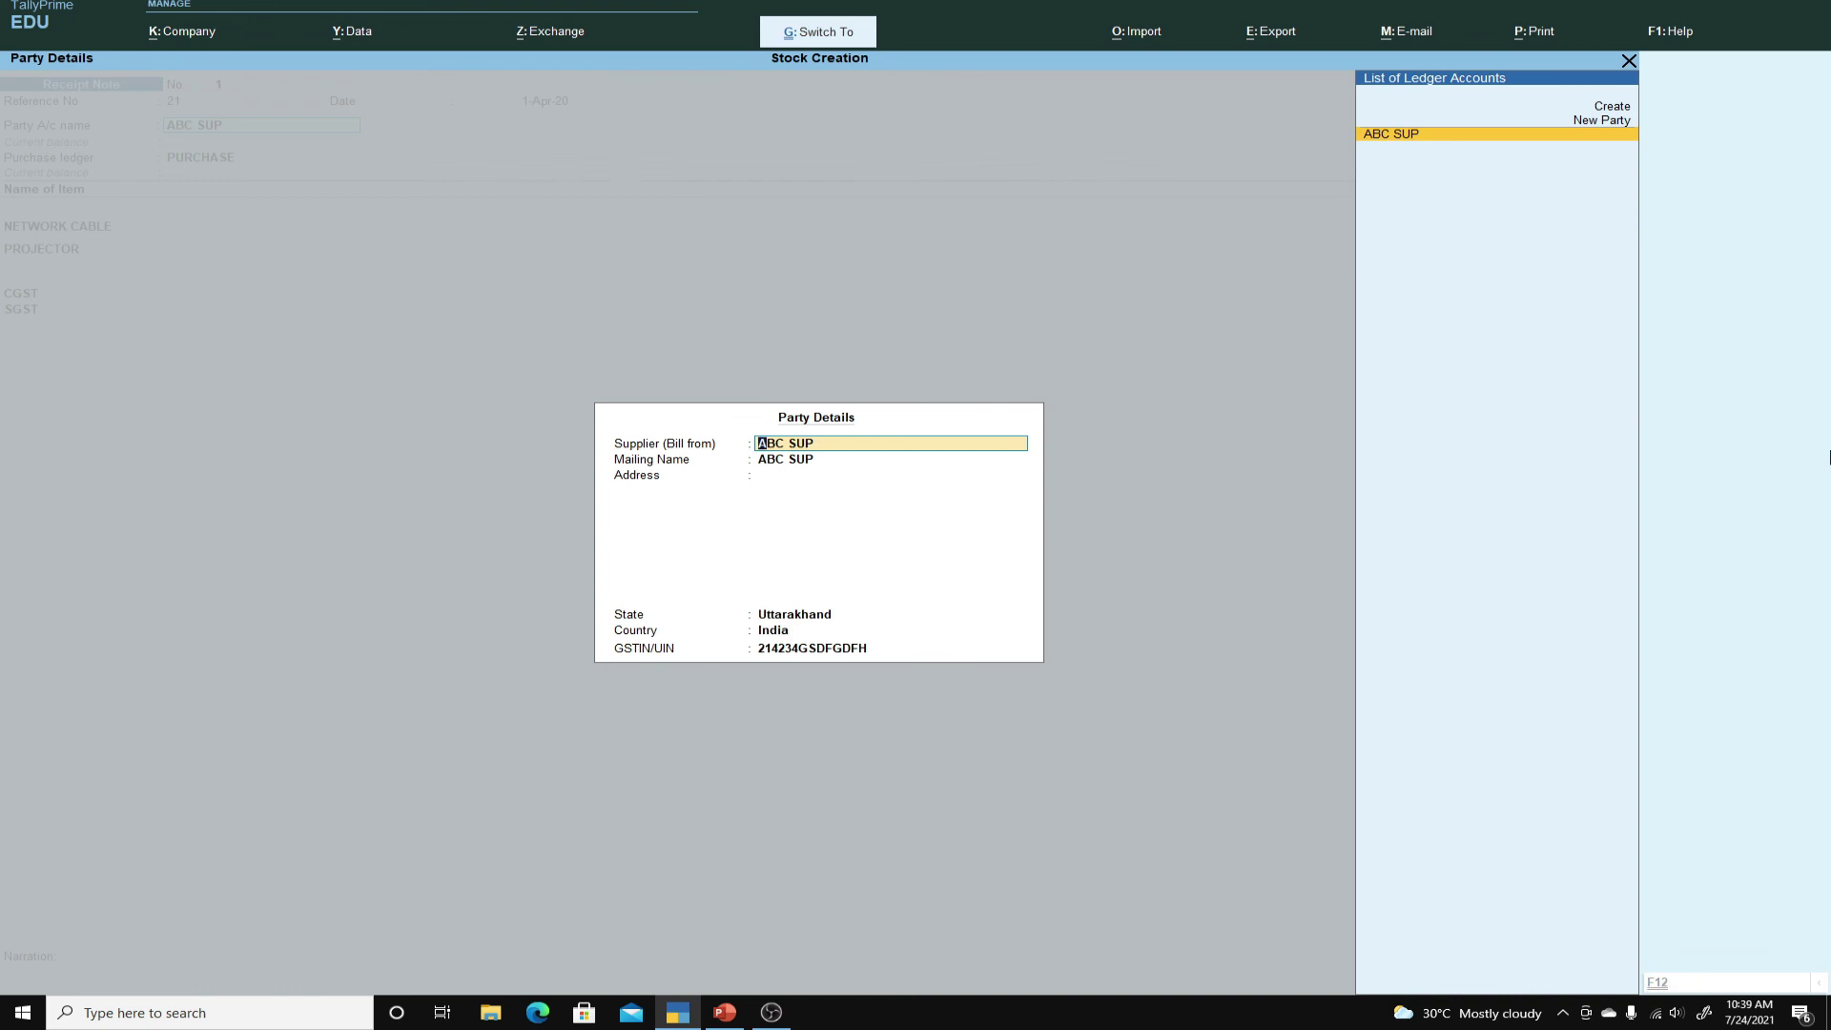
key(ctrl+a)
key(Return)
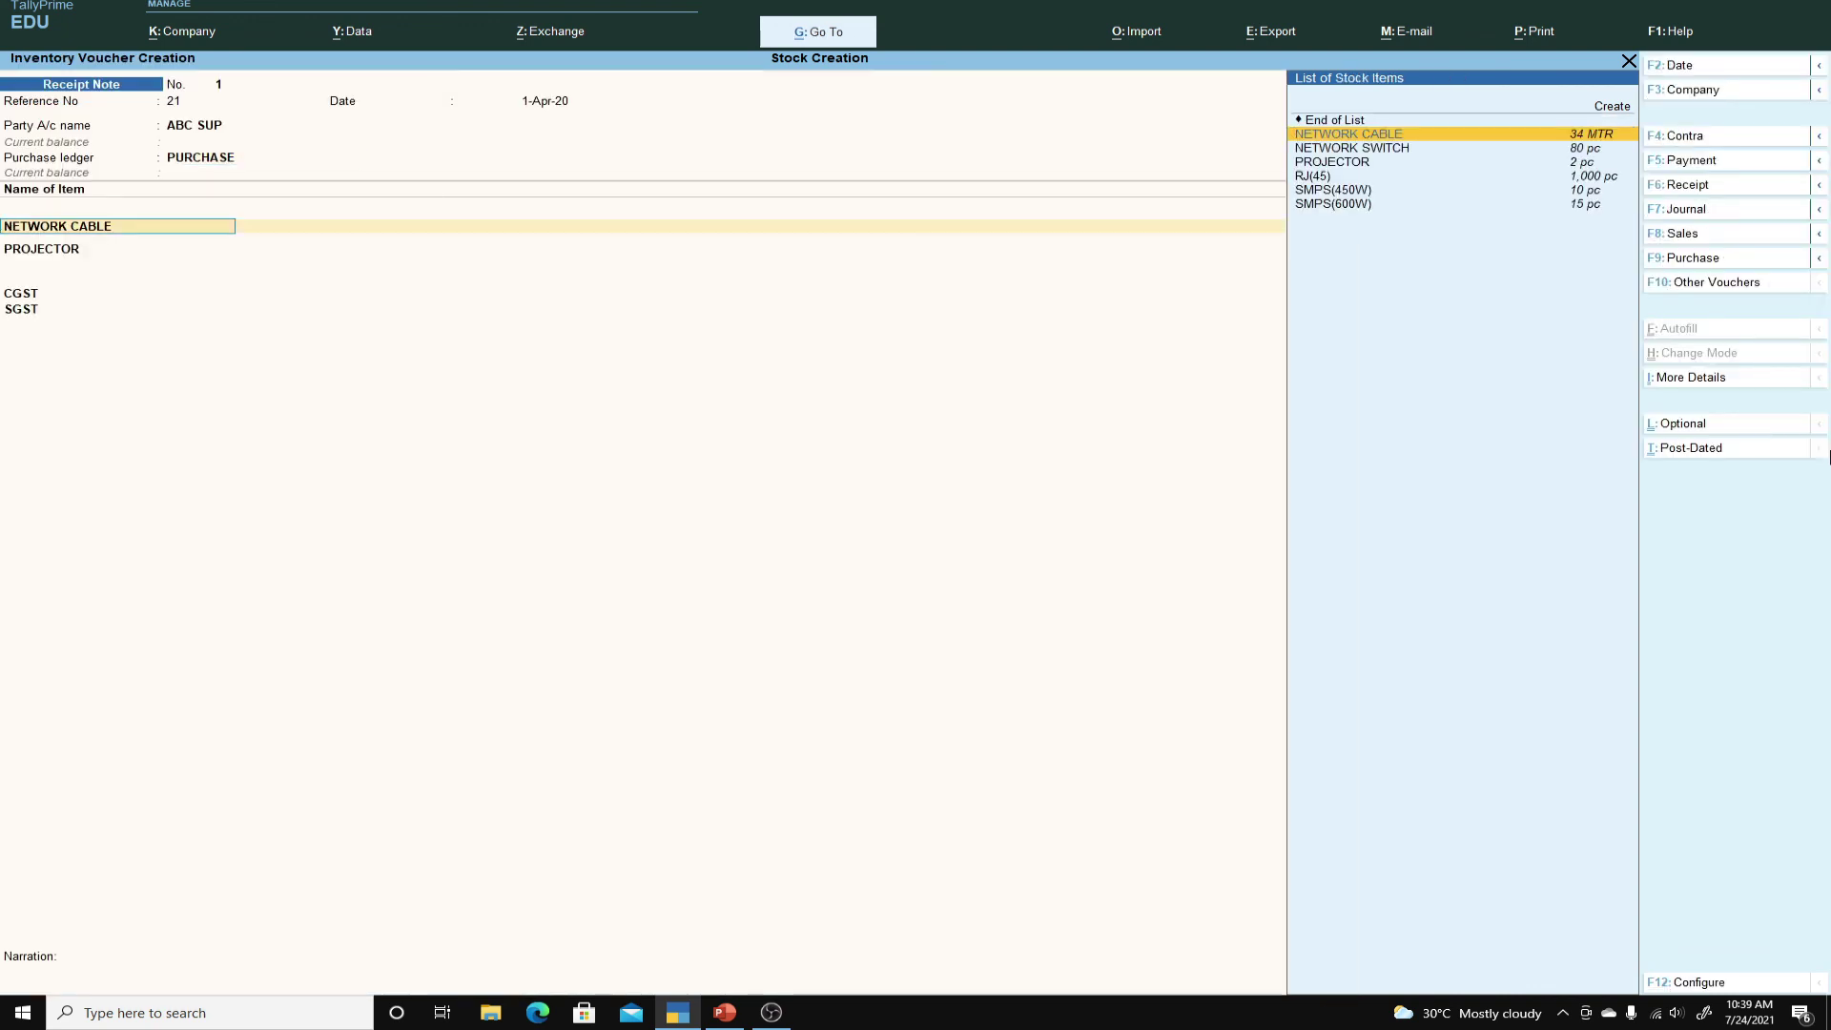
Accept the NETWORK CABLE allocation with tracking number 21 and the linked purchase order, and save the receipt note.
key(Return)
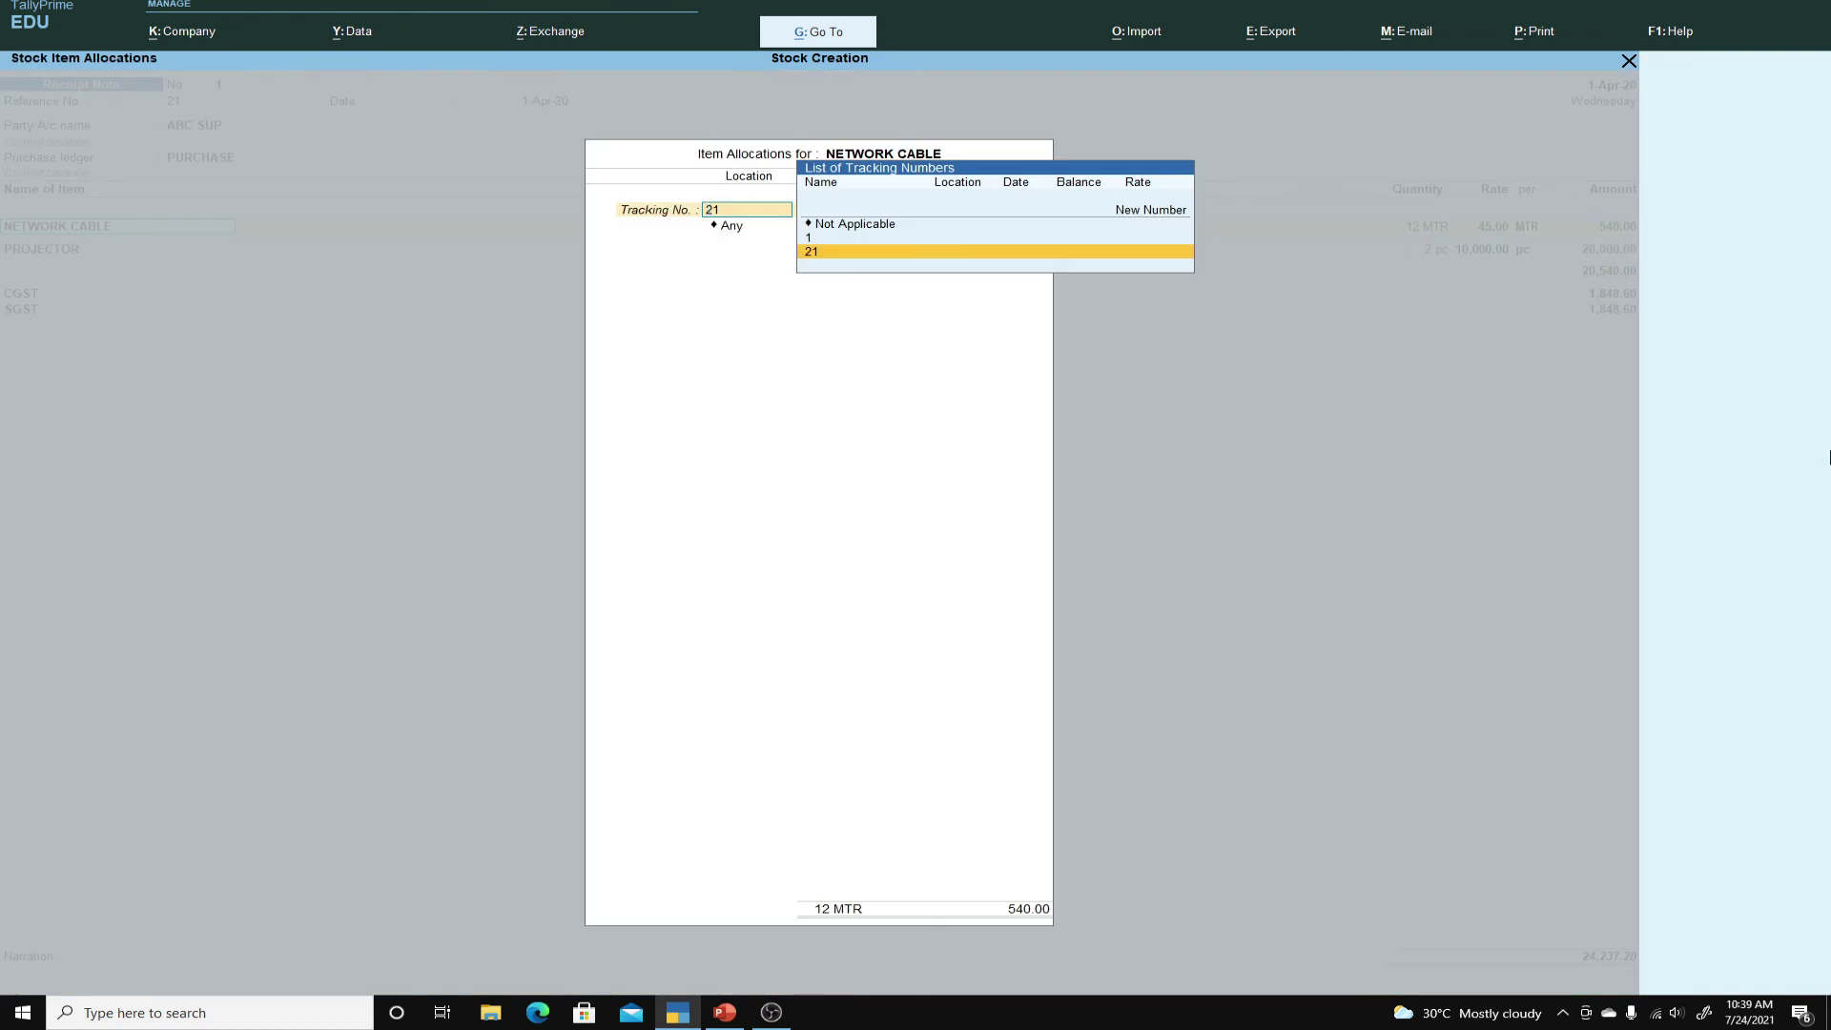
key(Return)
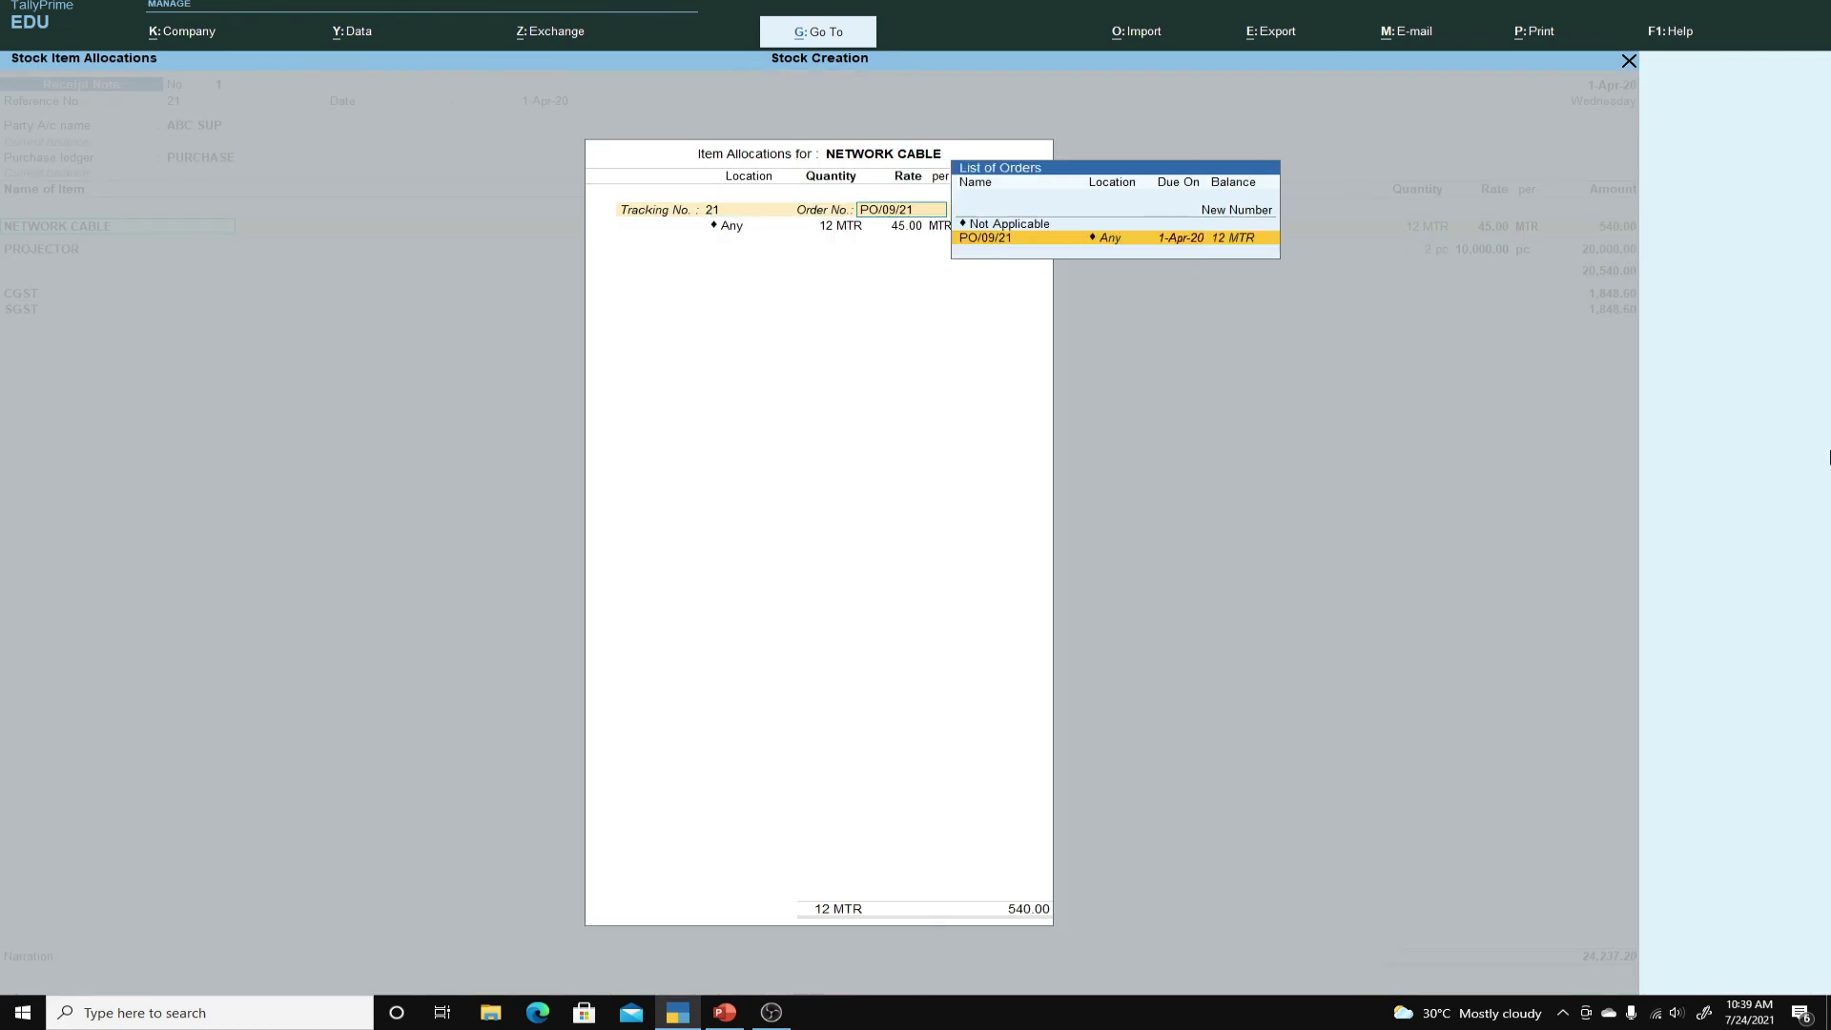
key(Return)
key(Return)
key(Return)
key(Return)
key(Return)
key(Return)
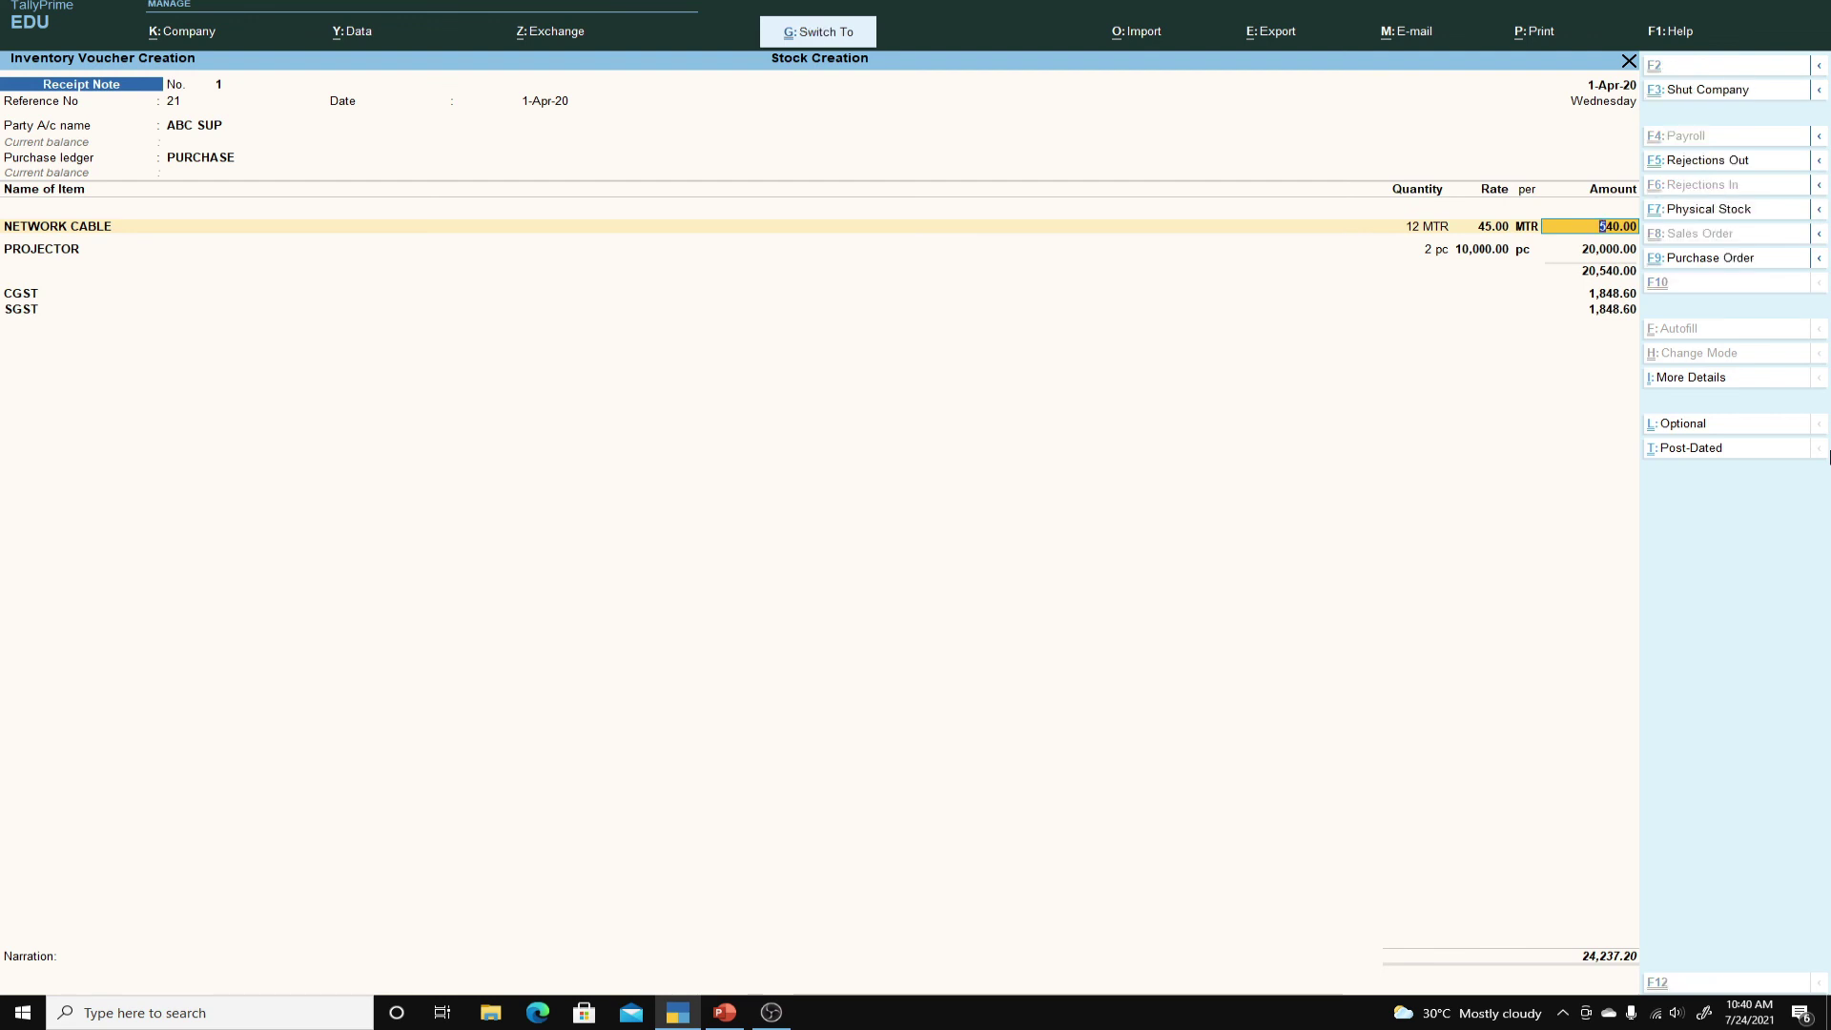
key(ctrl+a)
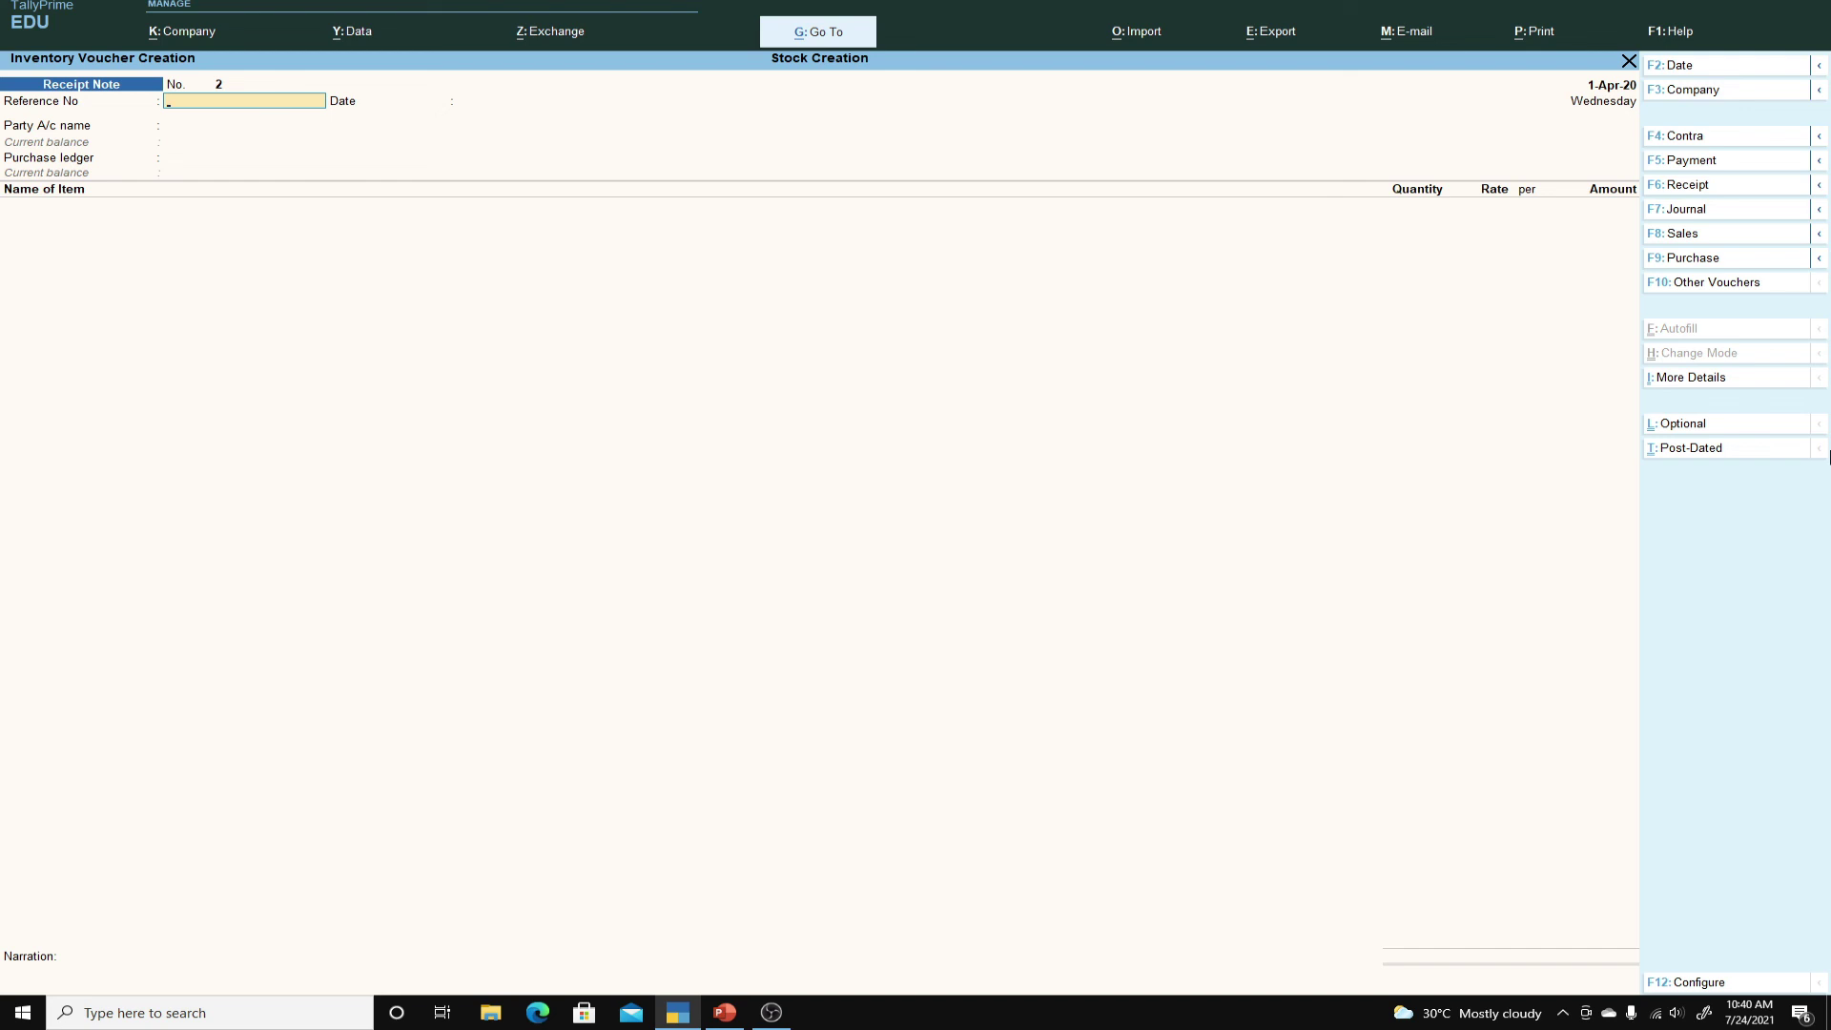
Start a Rejections Out voucher for ABC SUP and keep the supplier's default name and address.
key(ctrl)
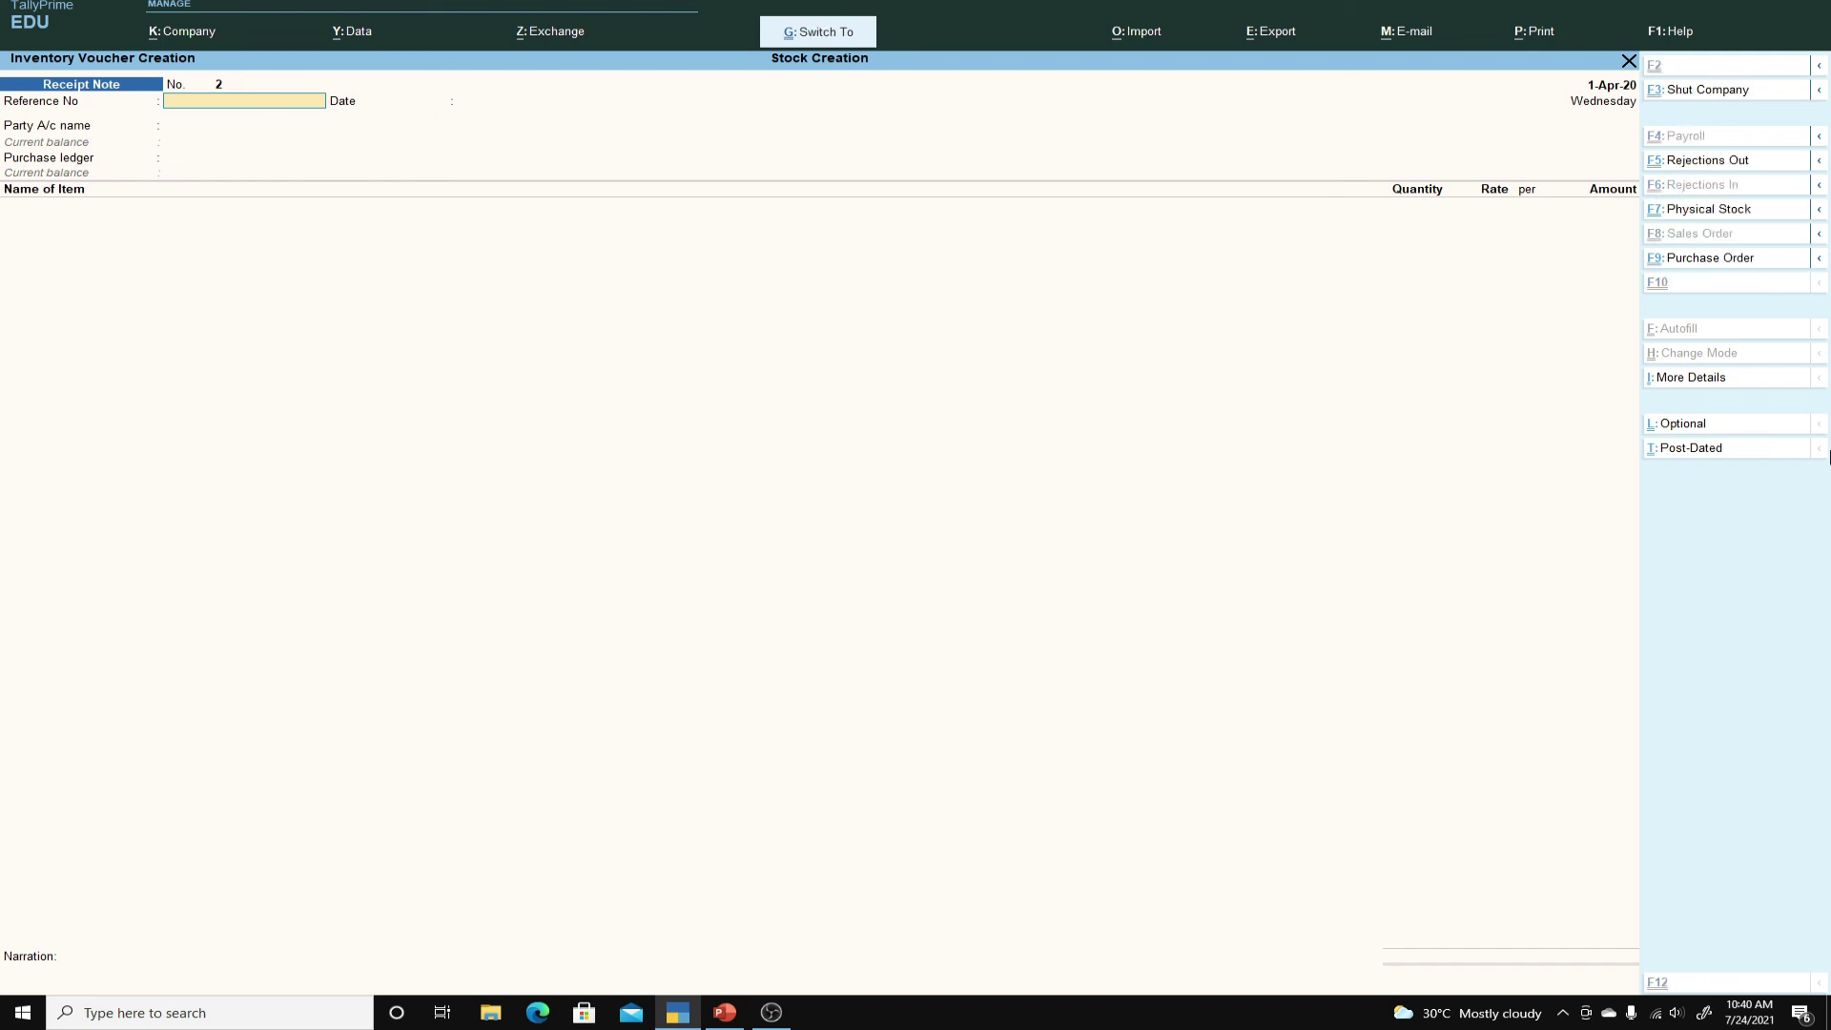
key(ctrl+F5)
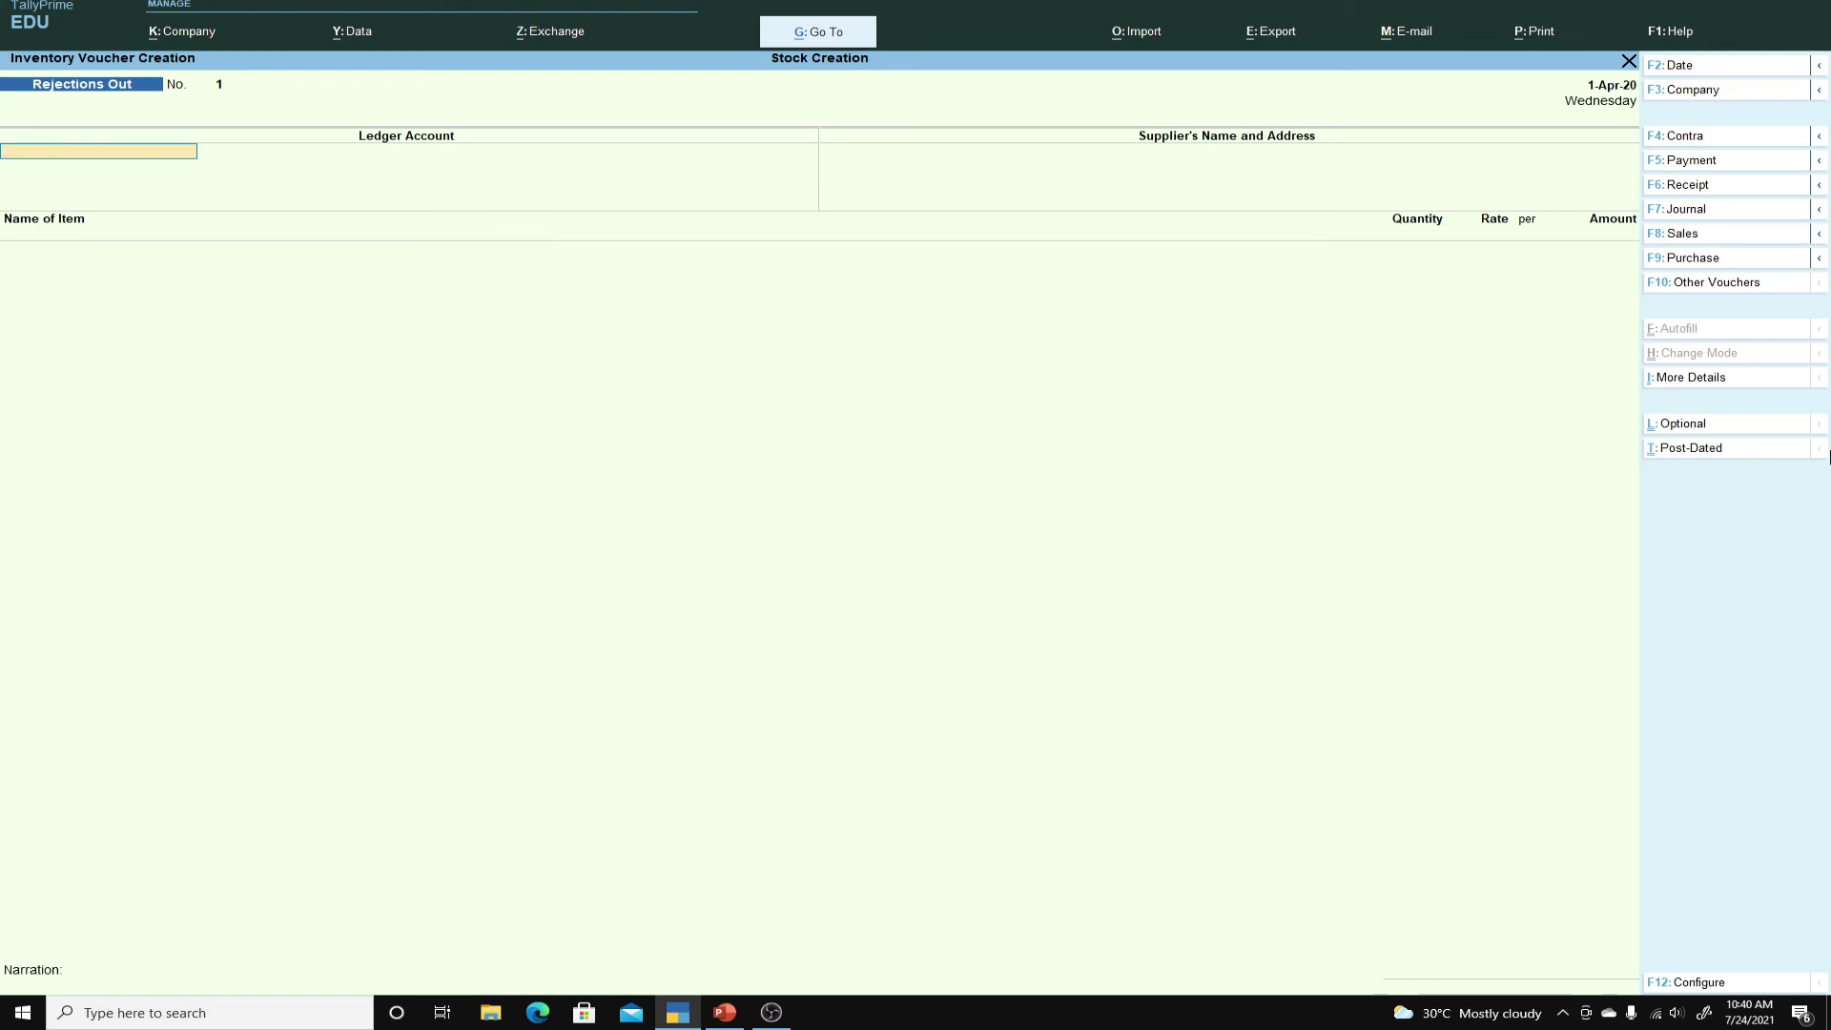
text(AB)
key(Return)
key(Return)
key(Return)
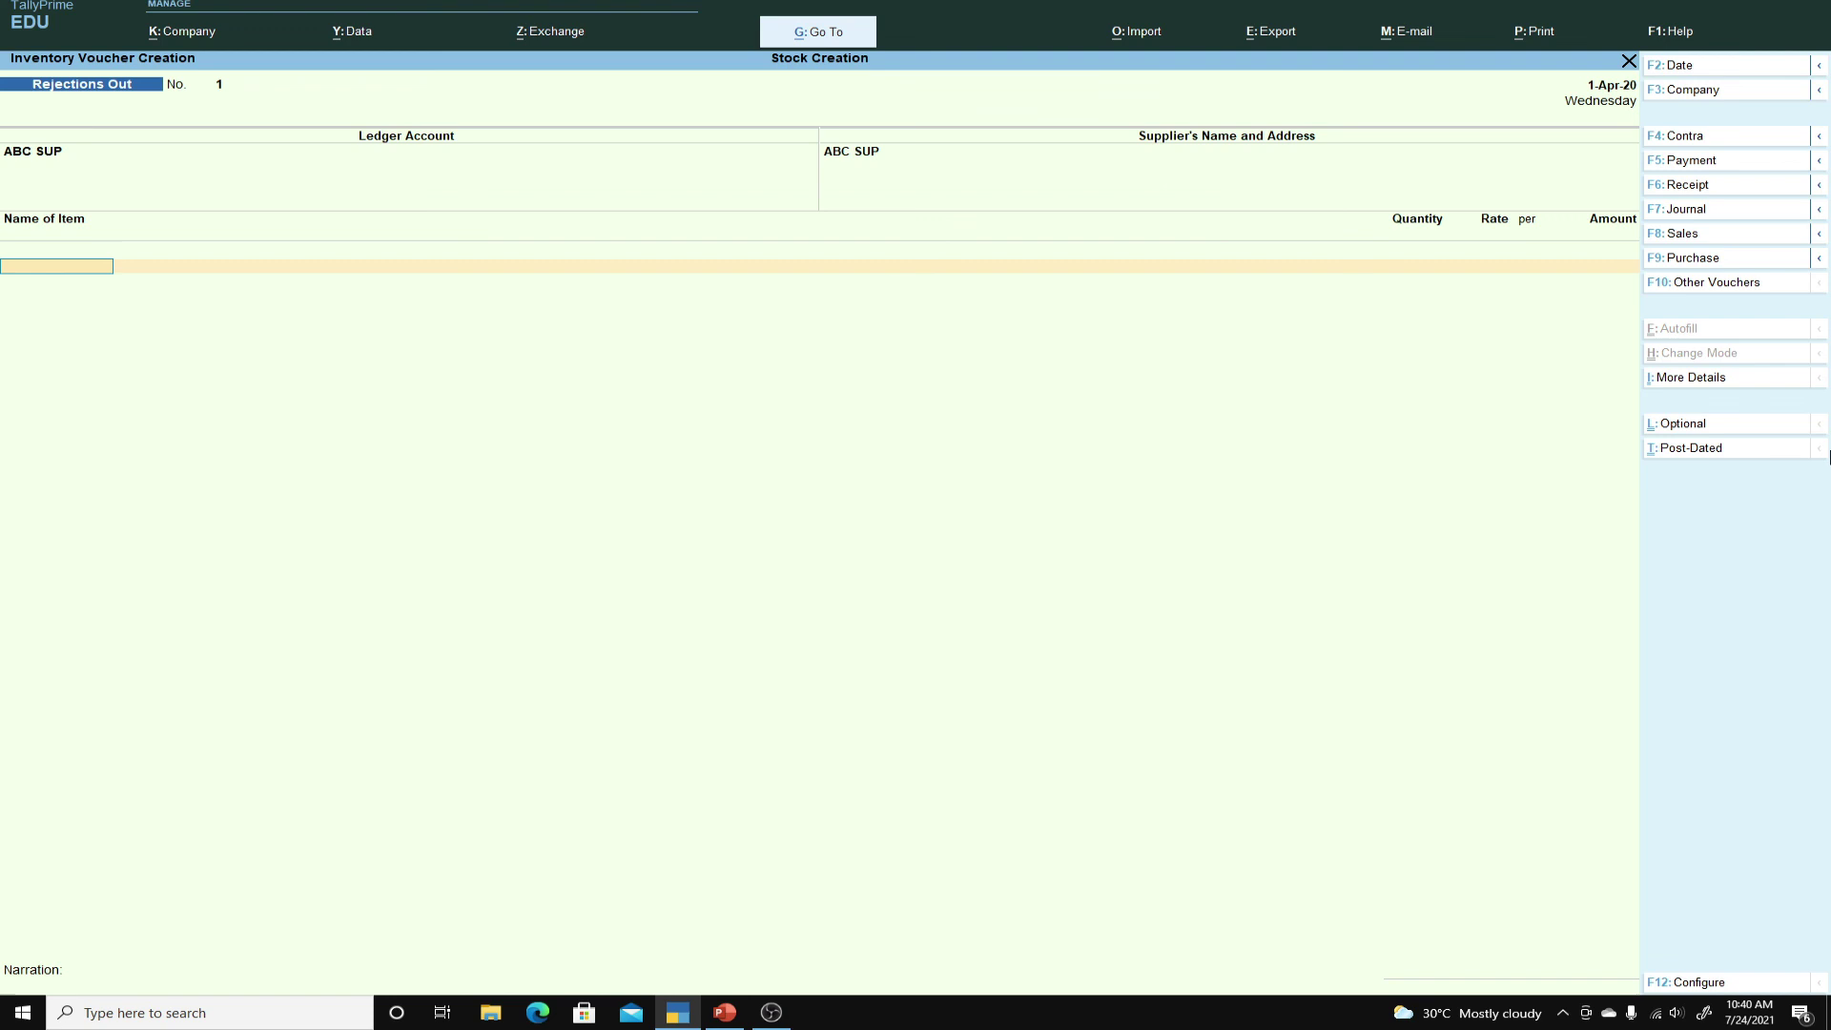
text(P)
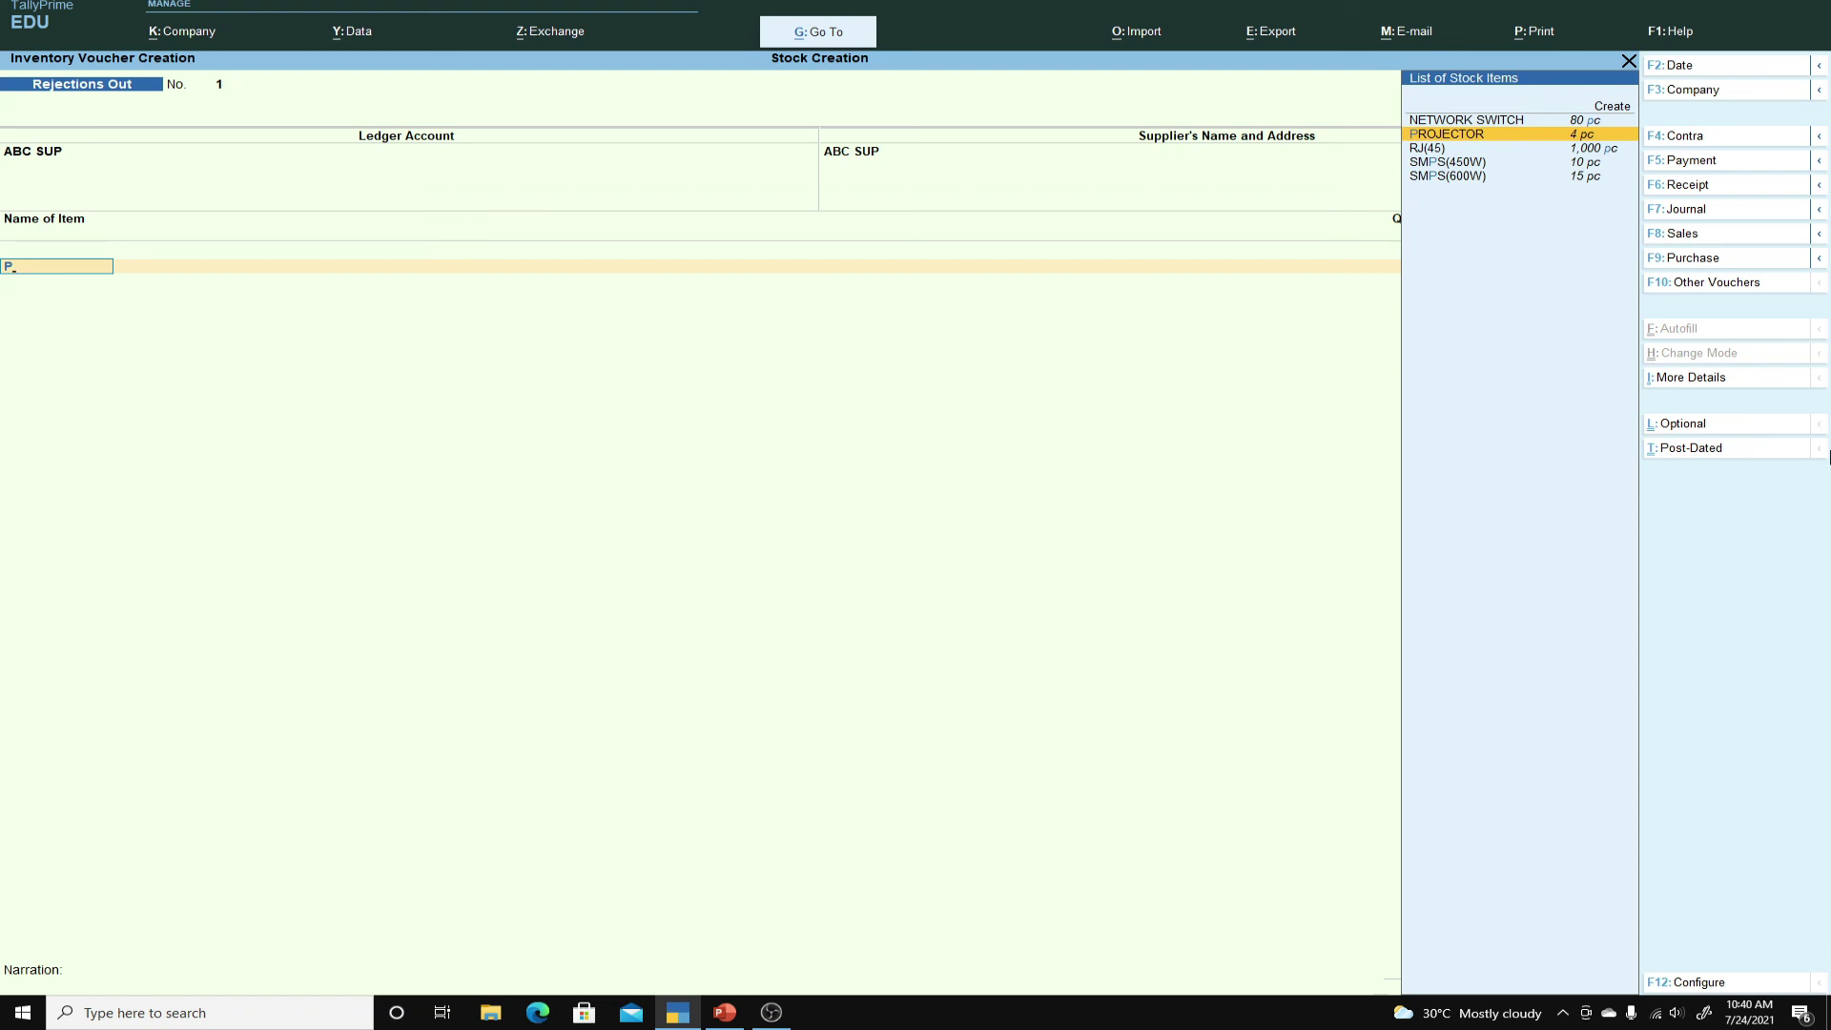
key(BackSpace)
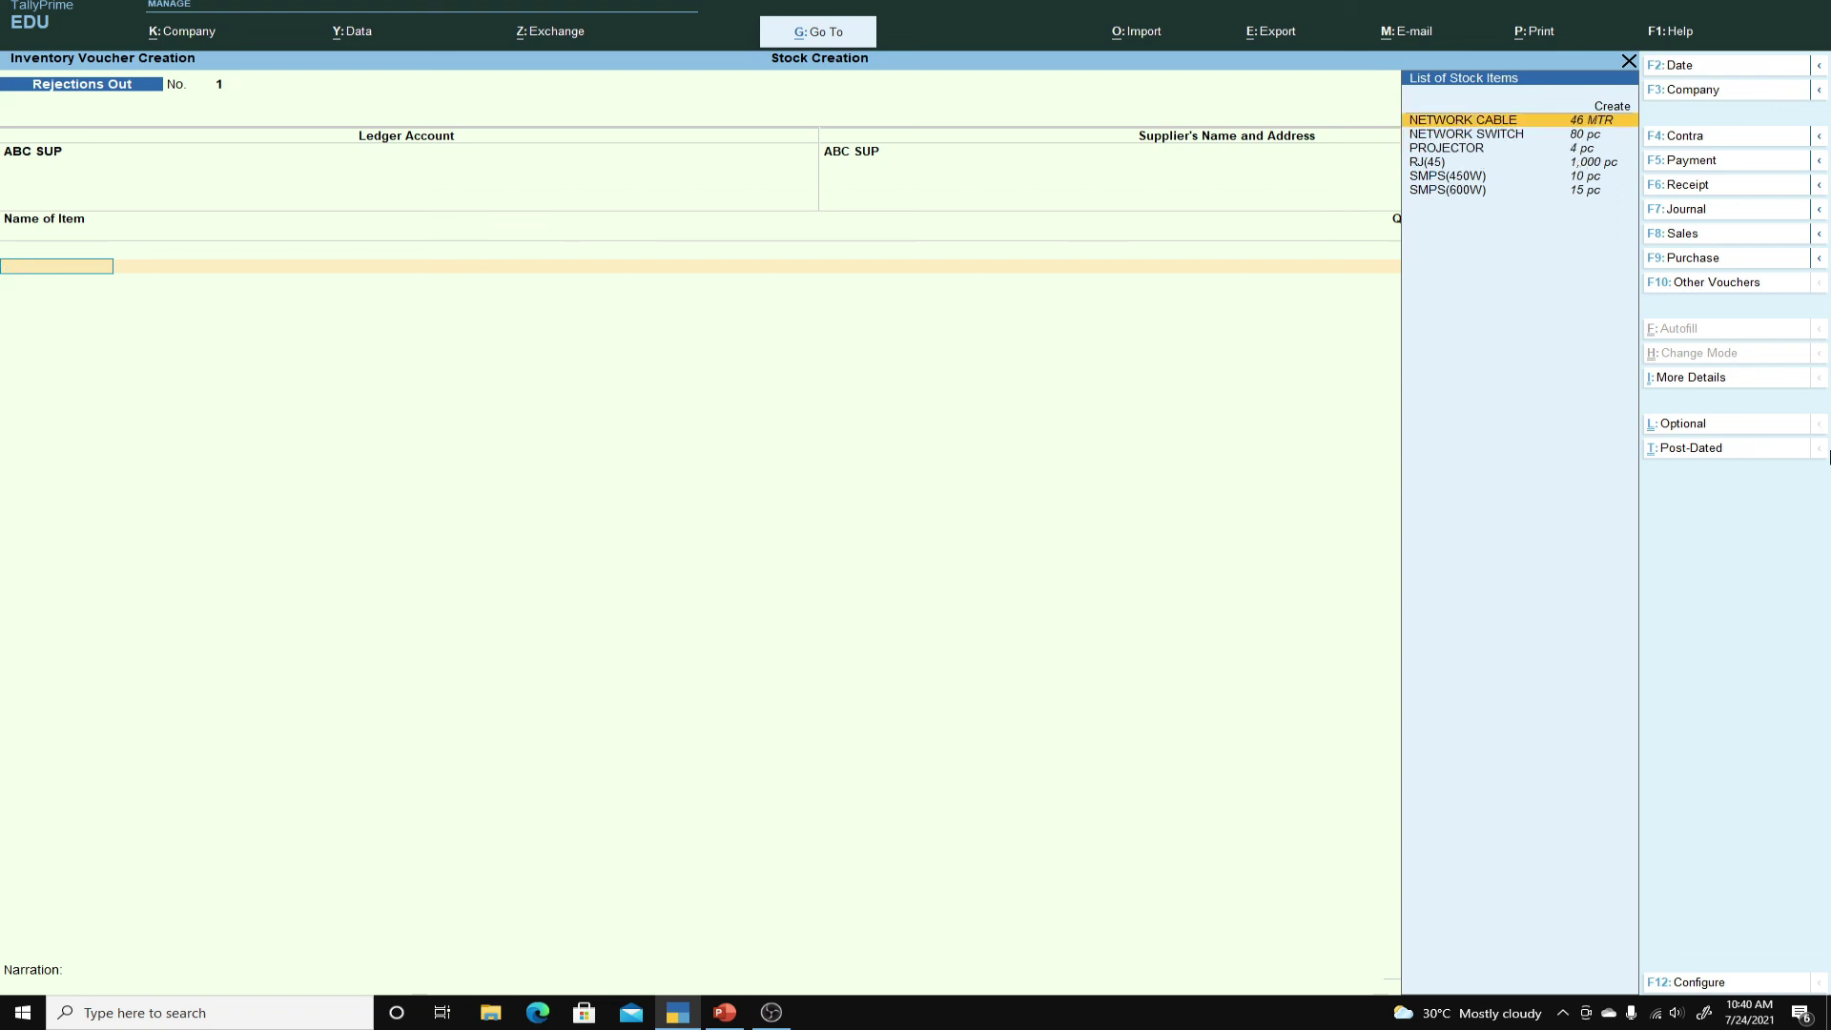
key(Escape)
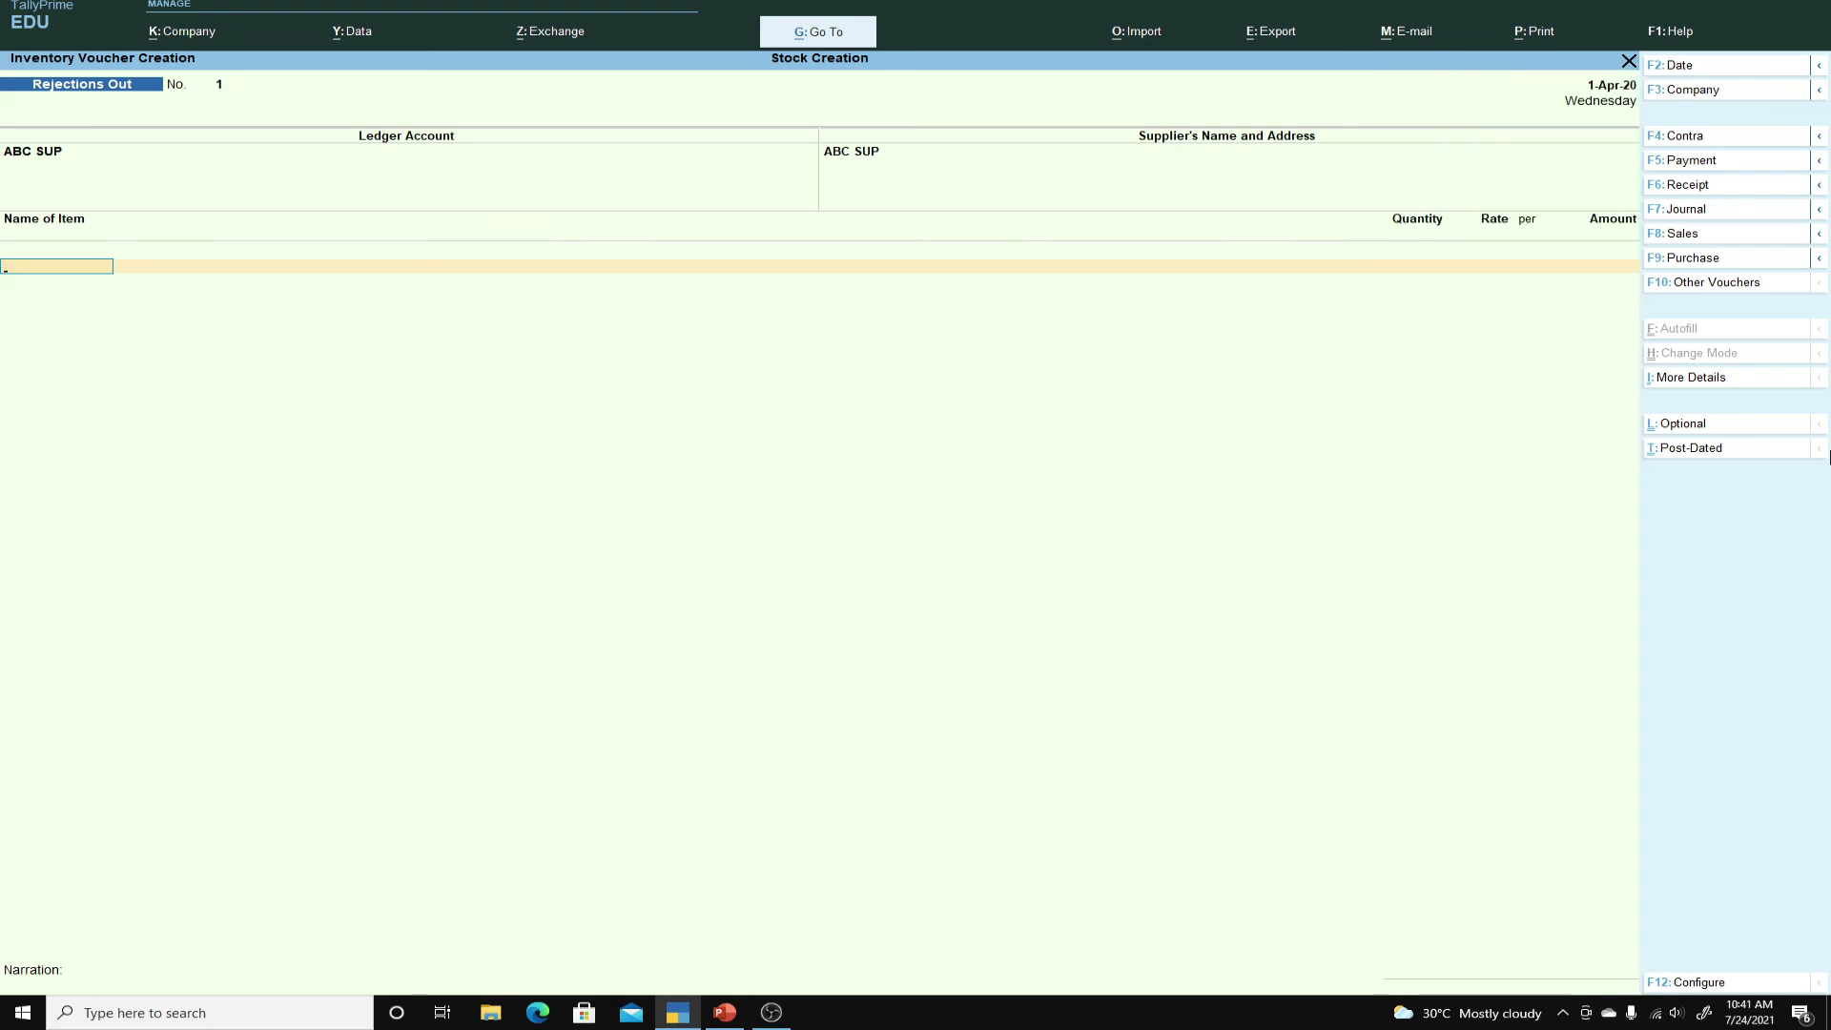
Add PROJECTOR to the Rejections Out voucher, allocated to tracking number 21 and the linked purchase order.
text(proj)
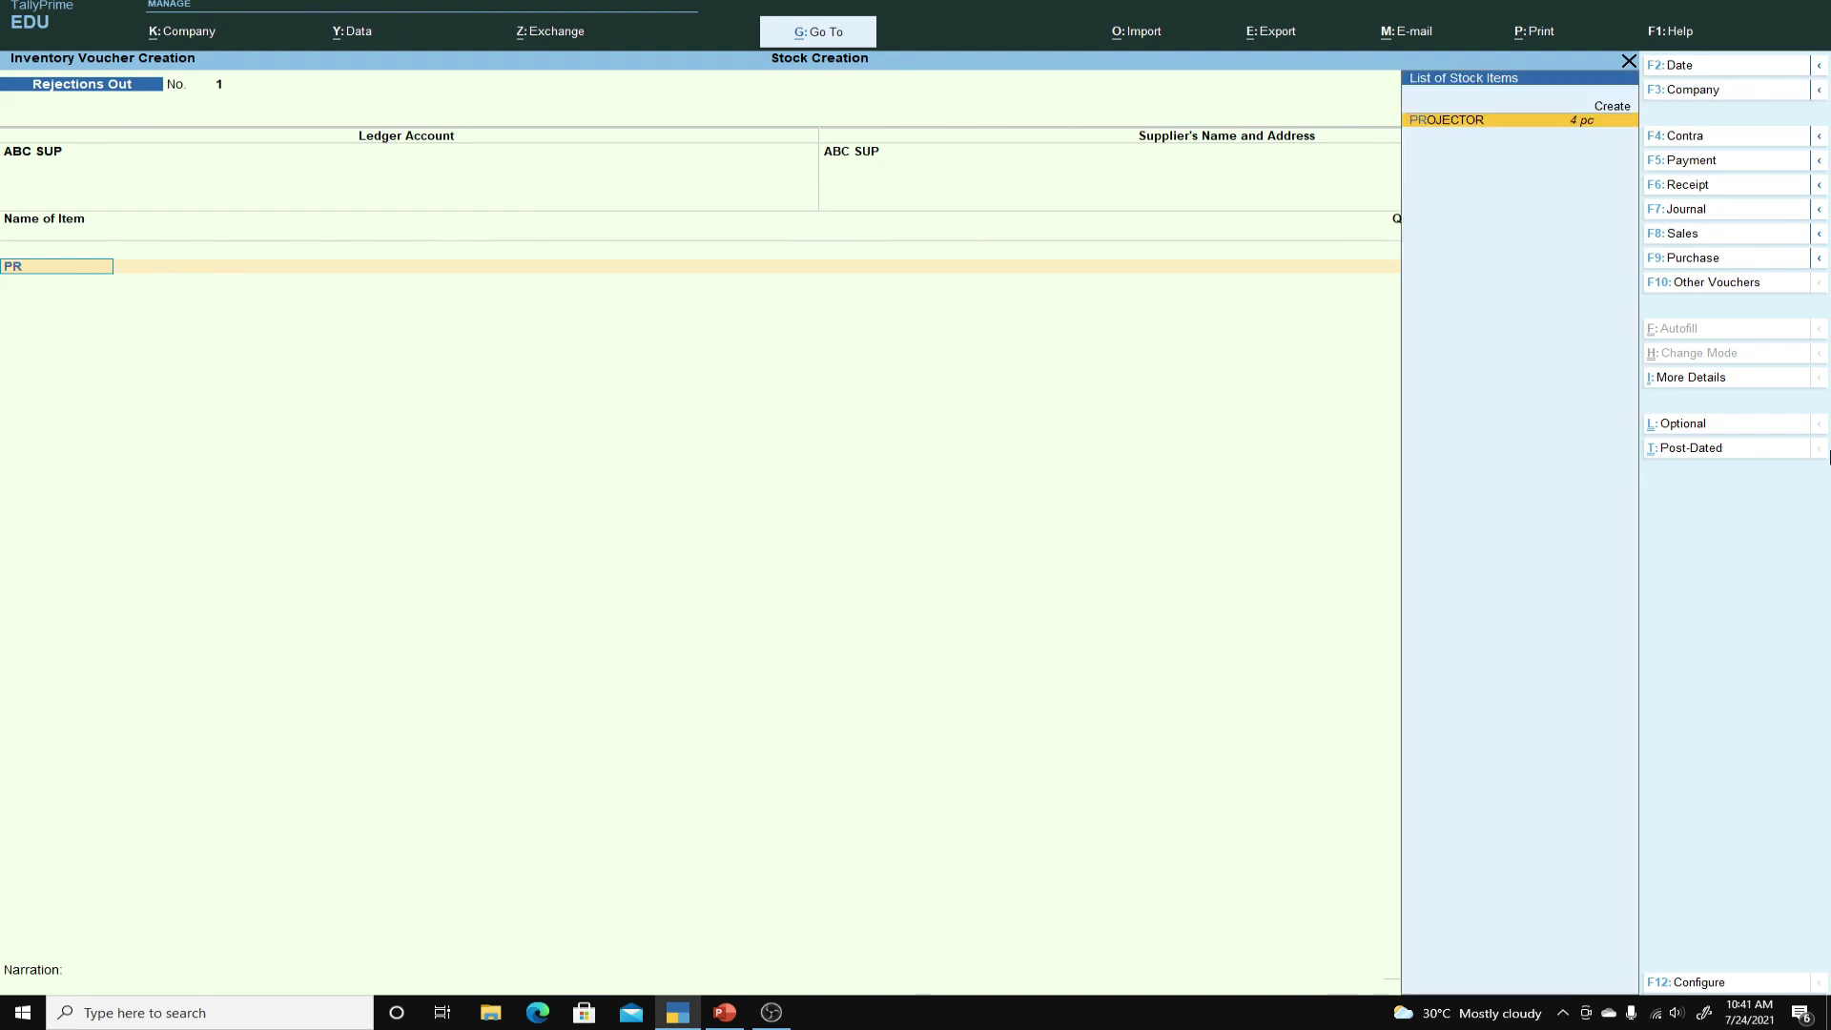
key(Return)
key(Down)
key(Return)
Set the rejected projector quantity to 1 pc, keep its rate, and save the Rejections Out voucher with a blank narration.
text(1)
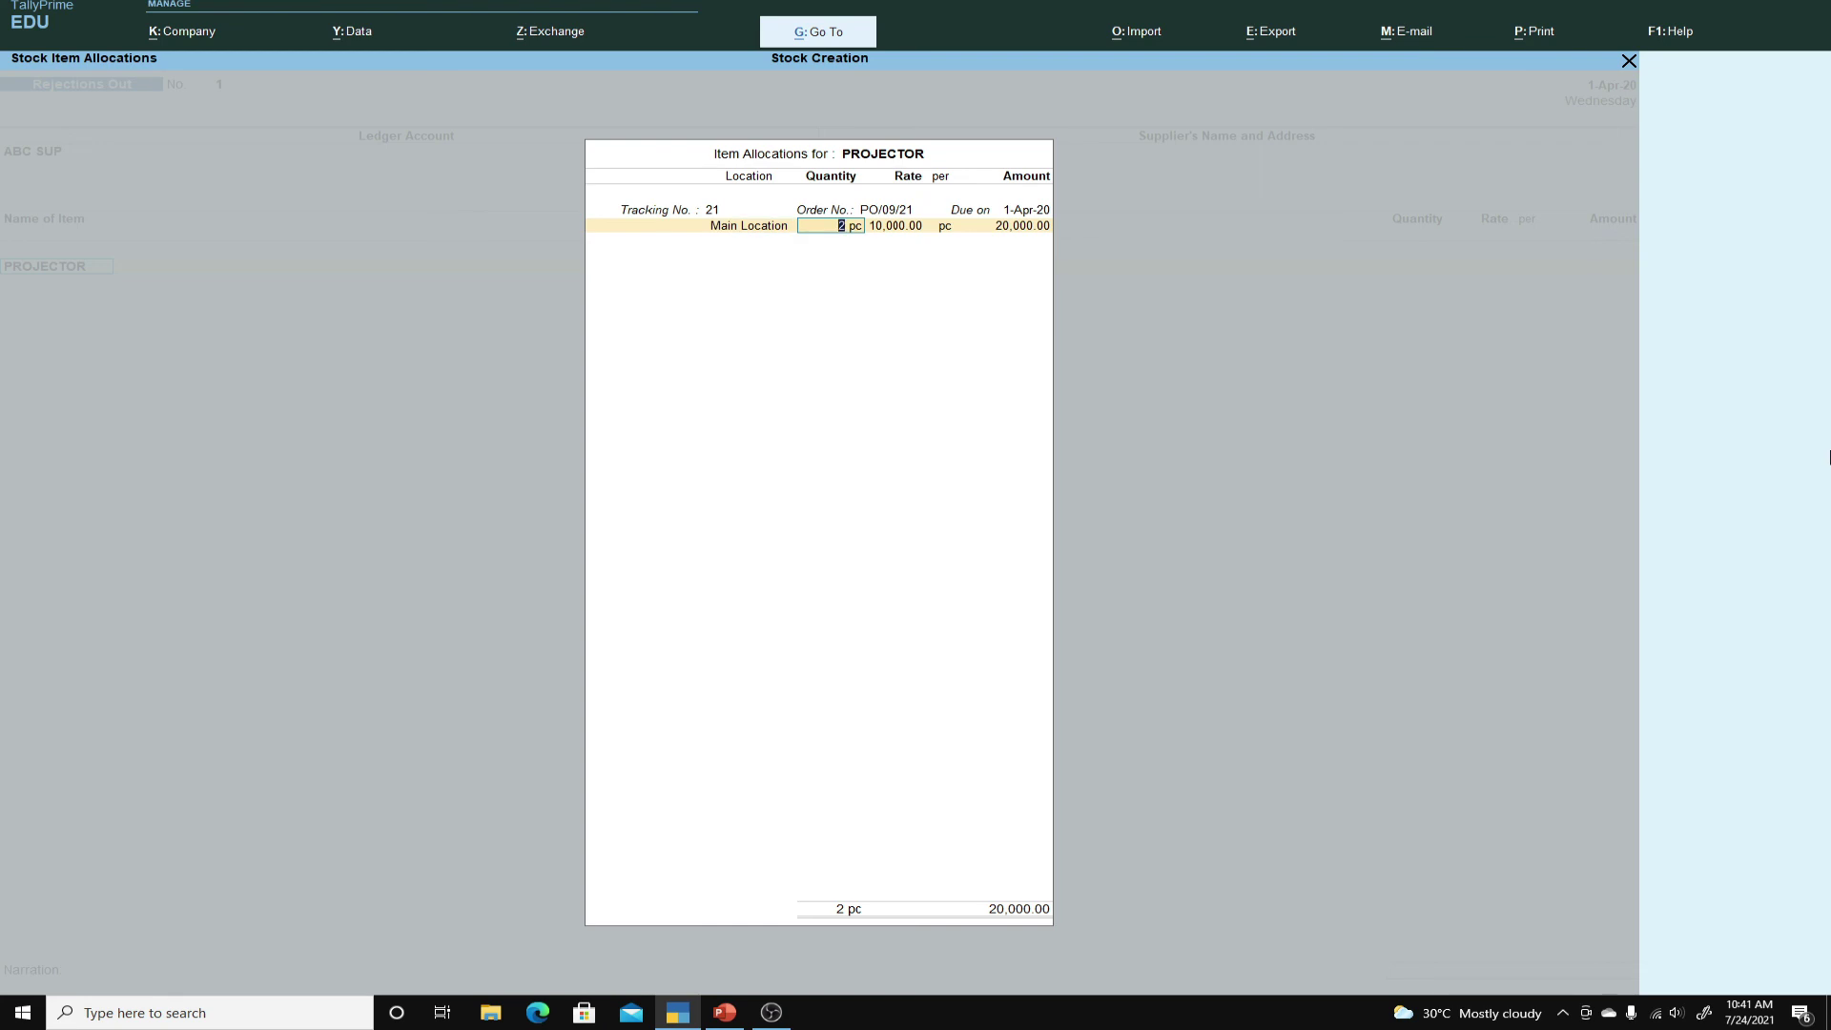
key(Return)
key(Return)
key(Return)
key(Return)
key(Return)
key(Return)
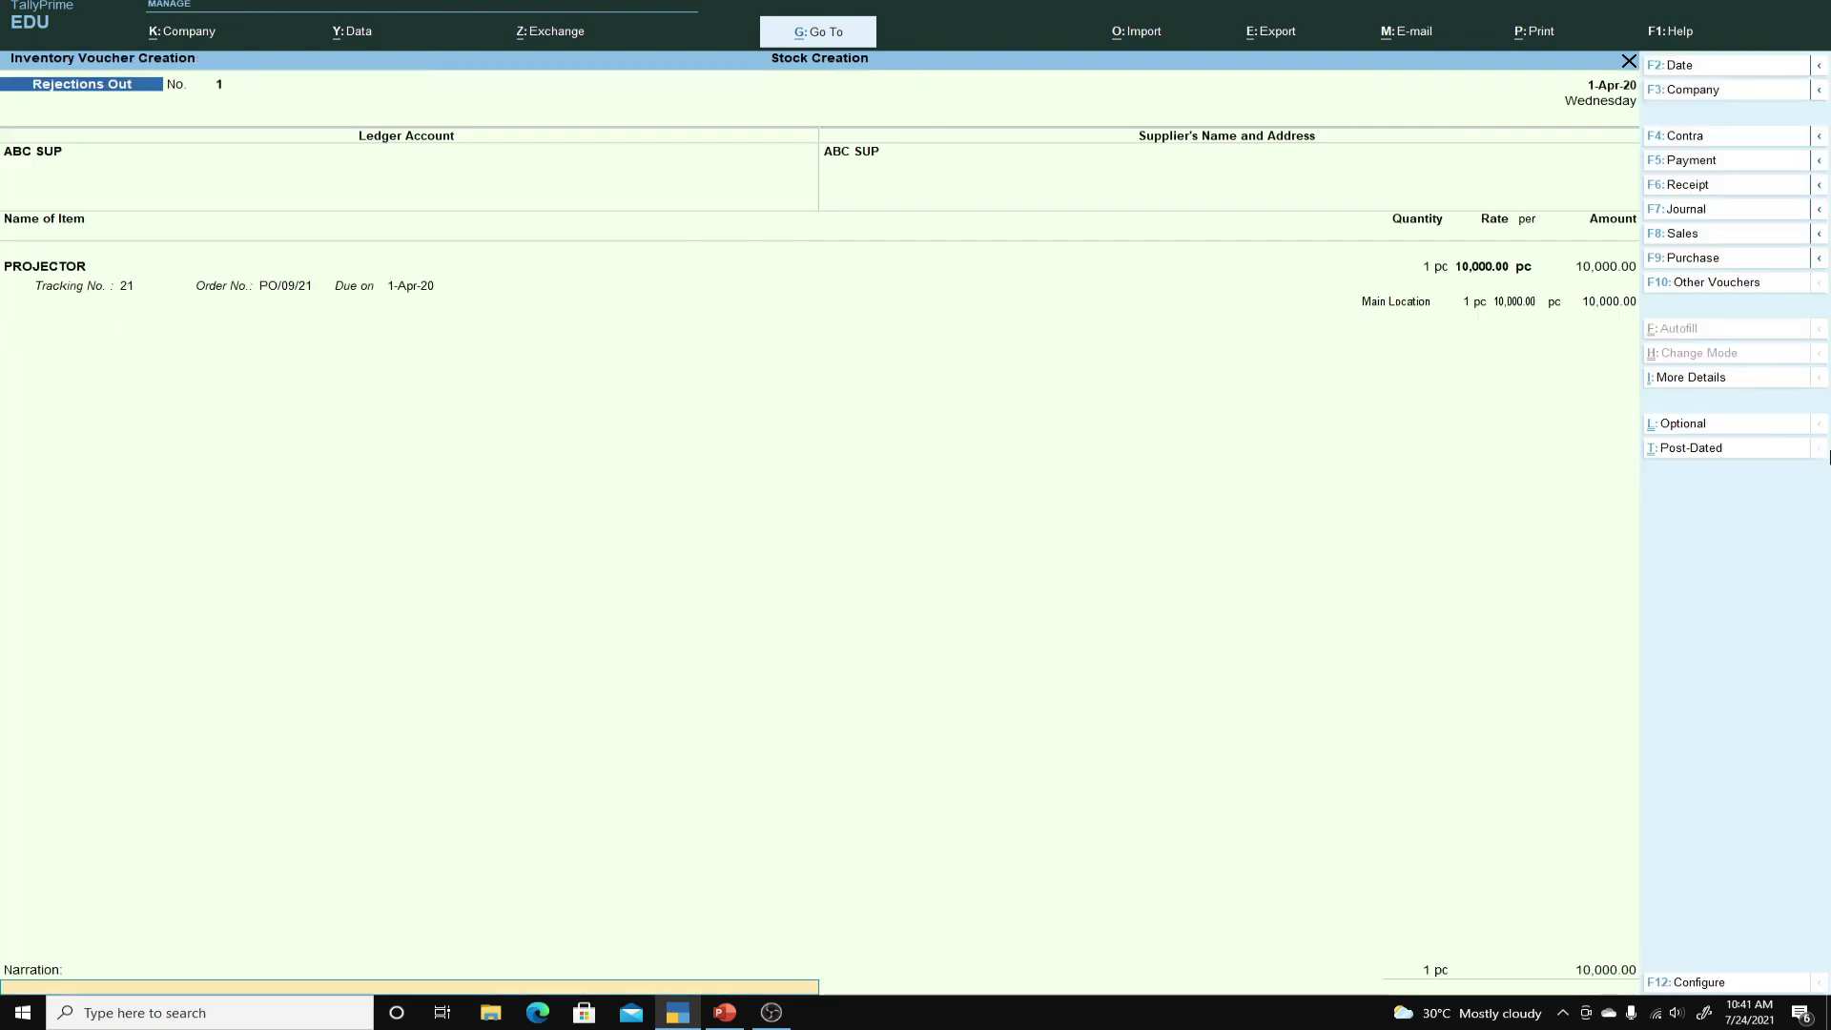
key(Return)
key(Return)
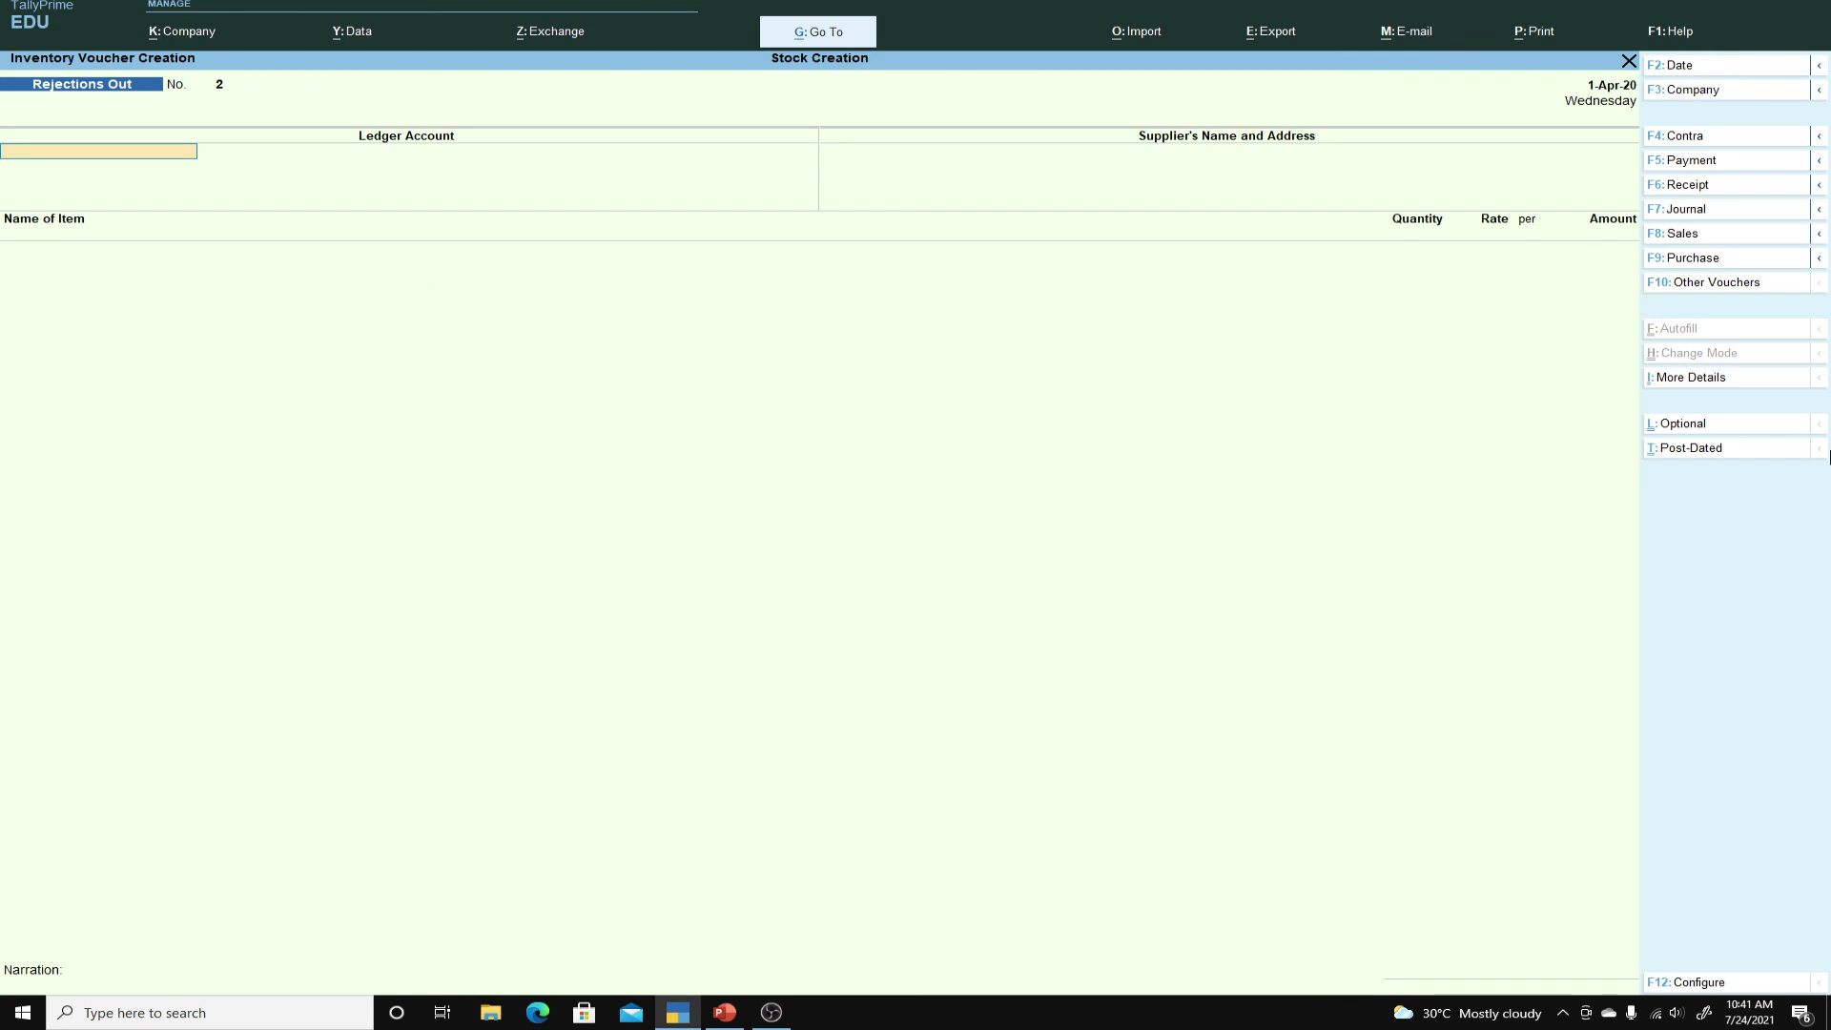